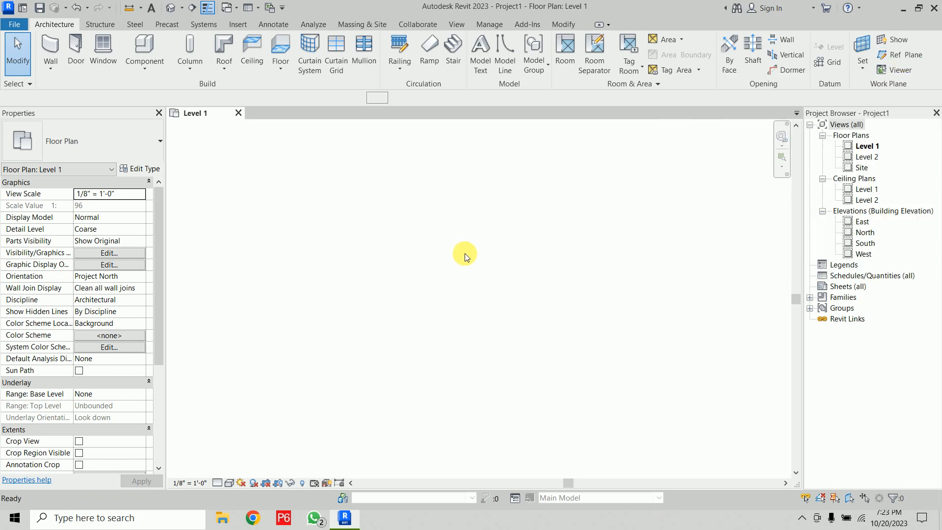
Draw a vertical reference plane in the Level 1 floor plan and name it 1.
key(r)
key(p)
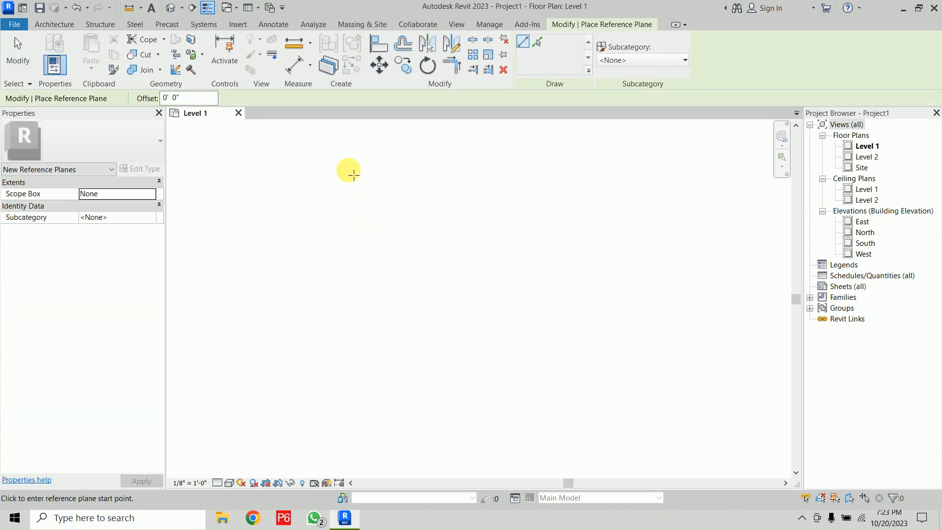
click(347, 169)
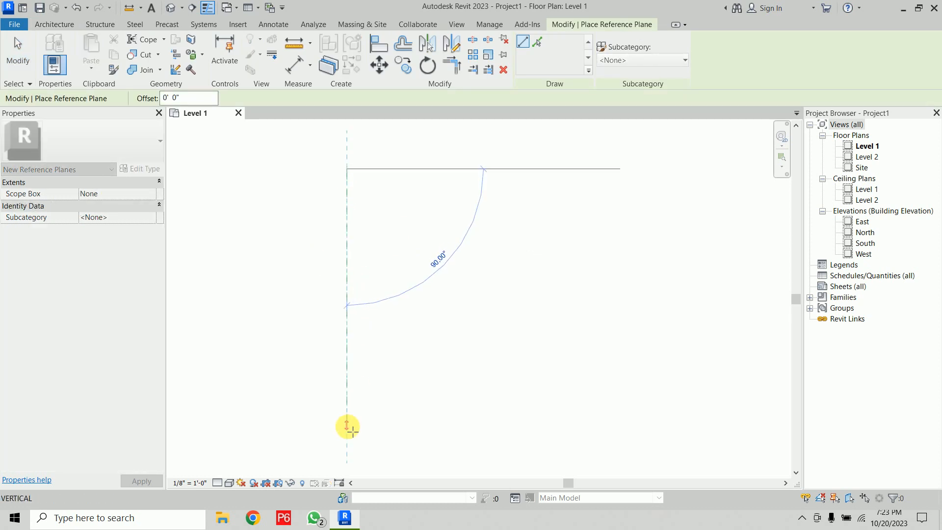
click(347, 426)
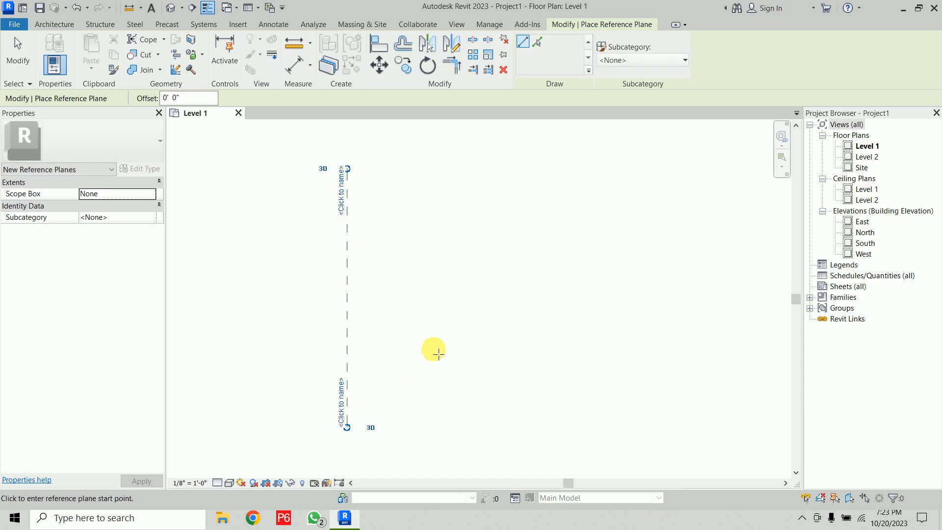
click(338, 191)
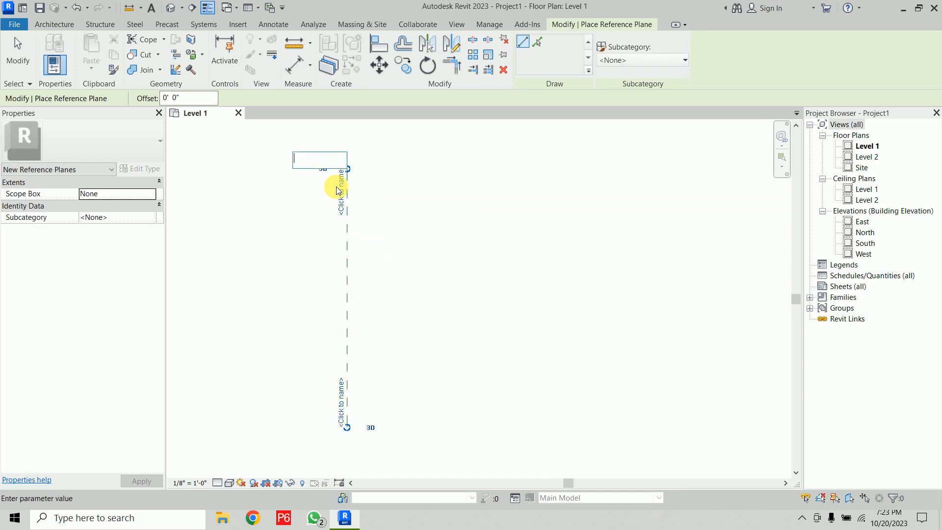
text(1)
click(437, 243)
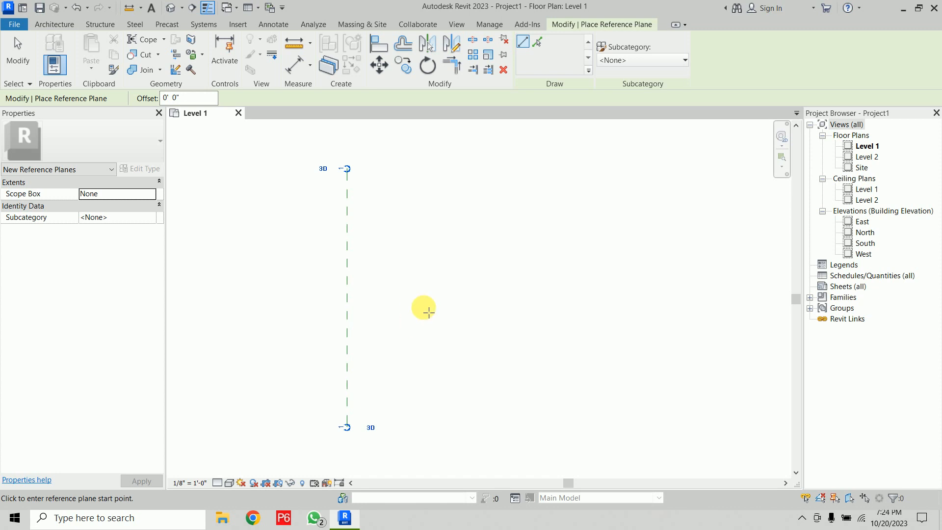
key(Escape)
key(Escape)
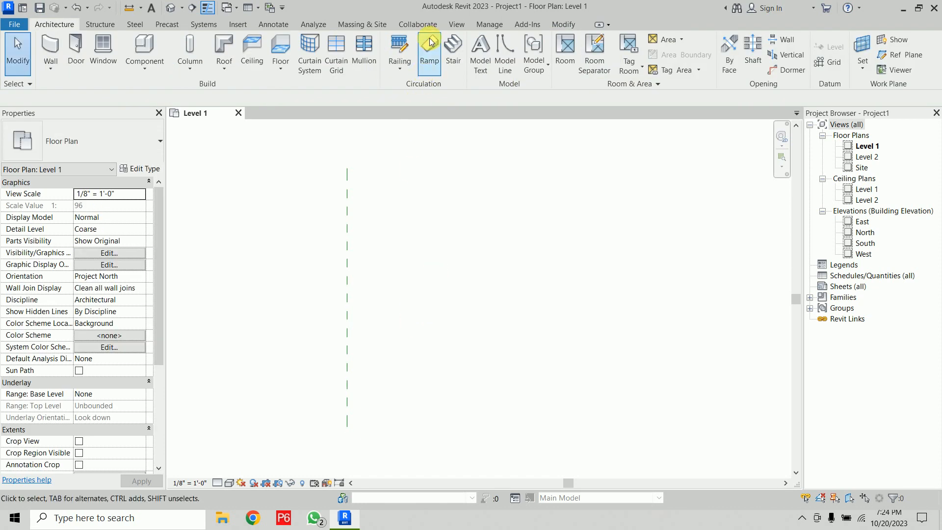
click(430, 42)
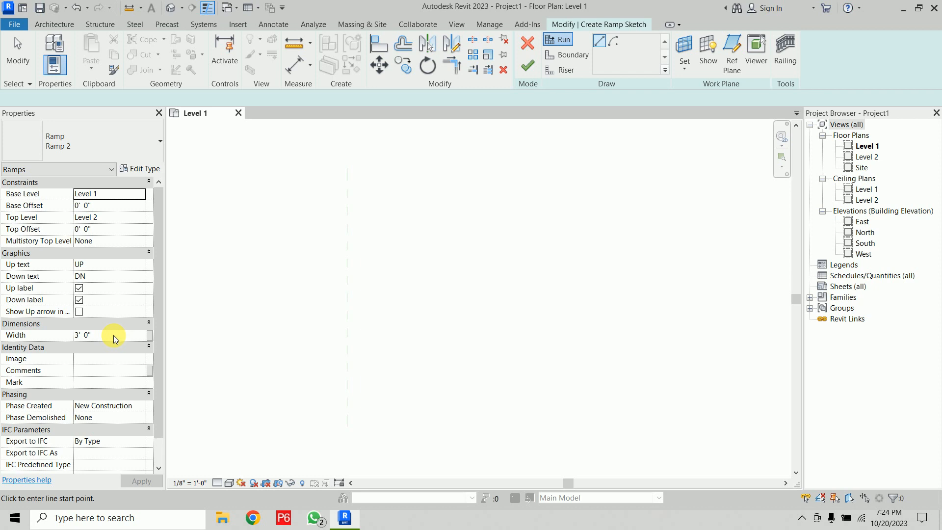
click(345, 410)
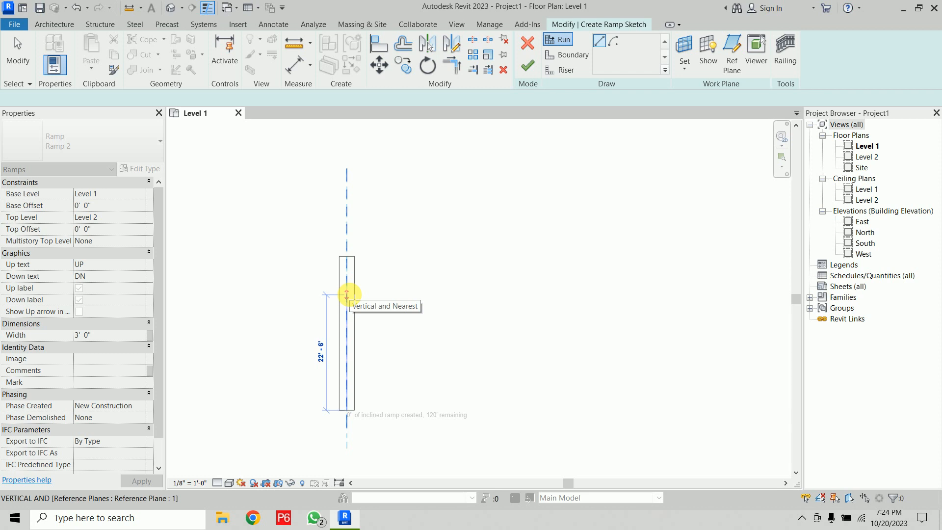
click(347, 259)
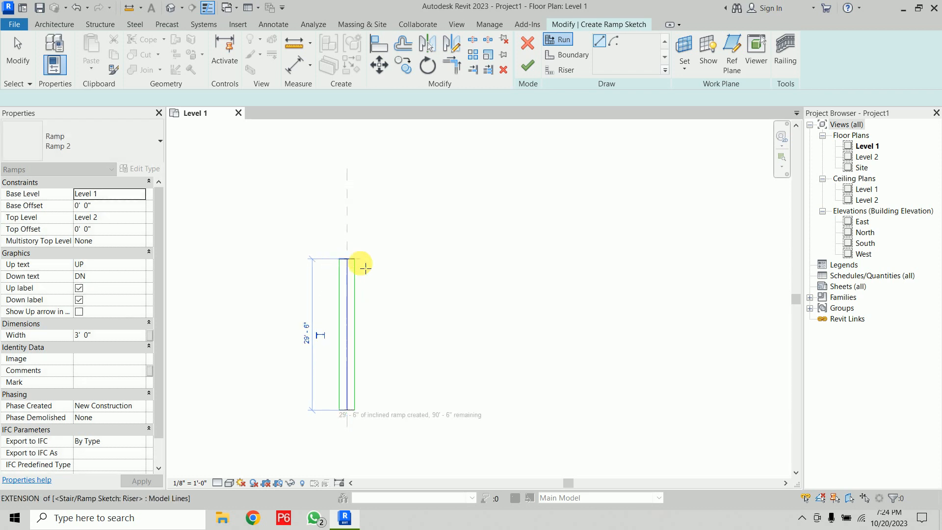
click(370, 258)
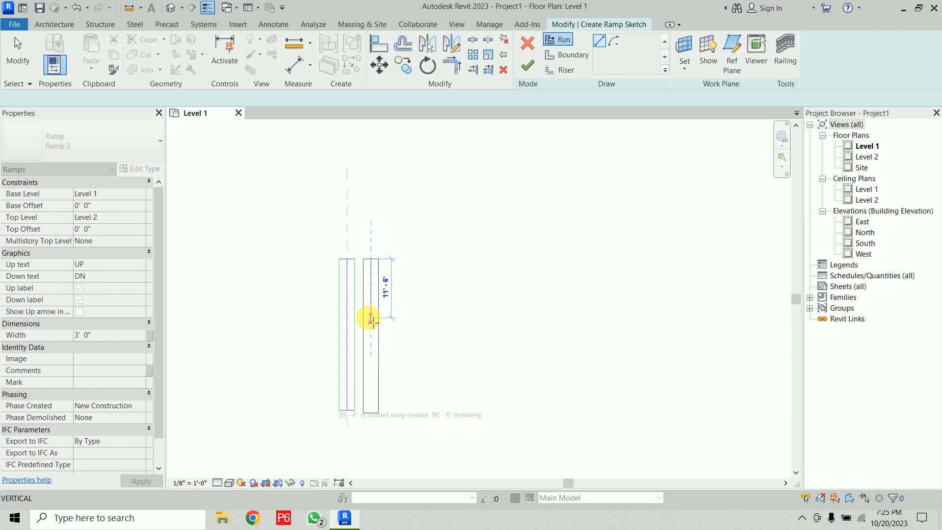
key(Escape)
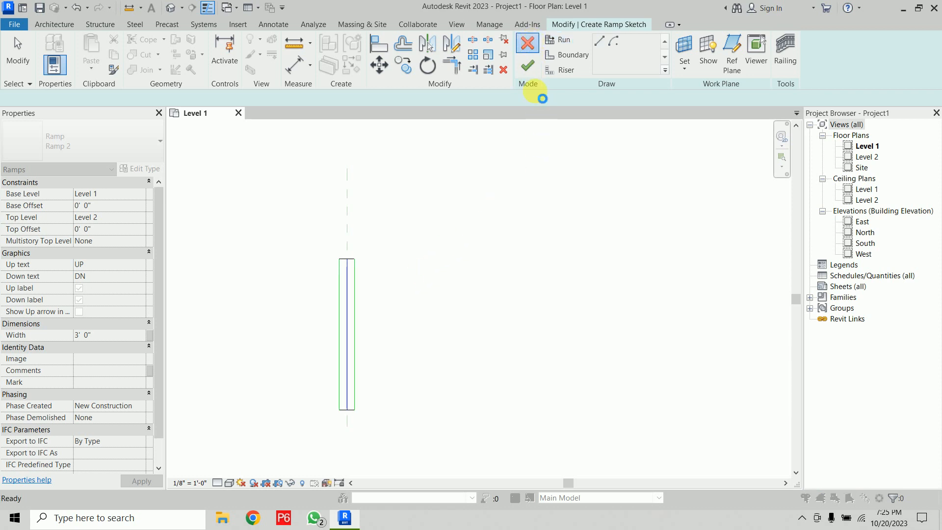
click(527, 44)
click(500, 268)
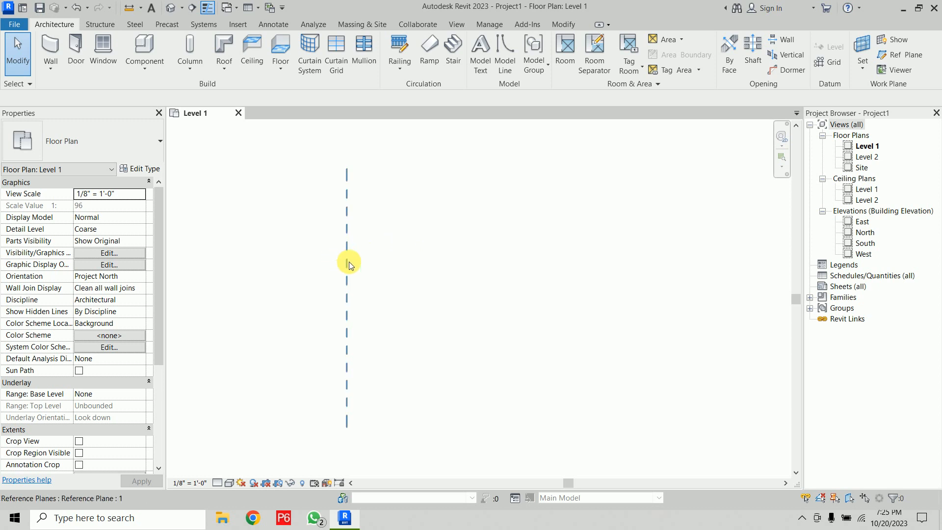
Copy the vertical reference plane three times towards the right, spacing the copies 7' apart.
key(c)
key(o)
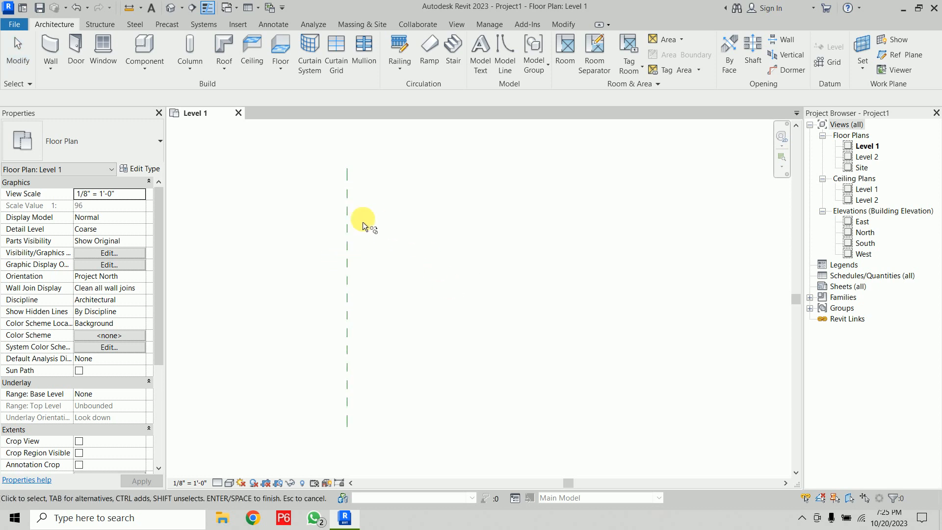
click(356, 205)
key(Return)
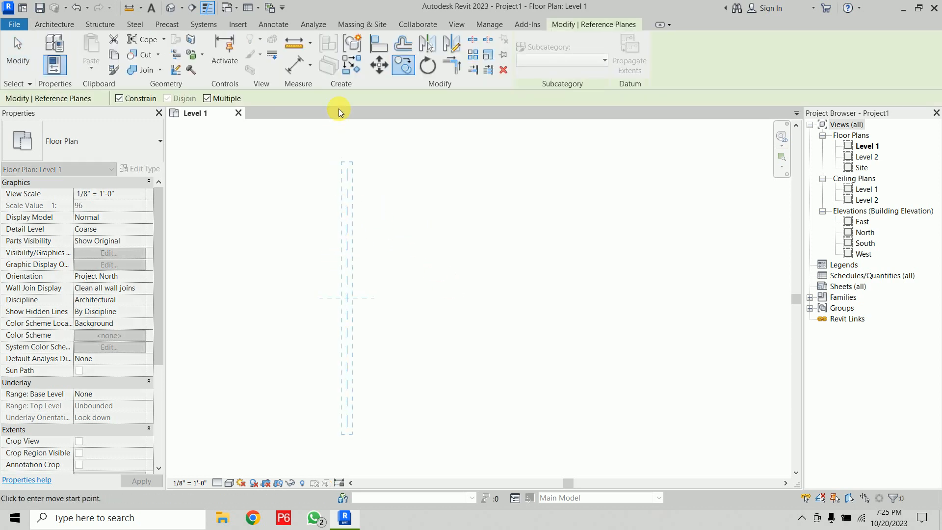
click(347, 214)
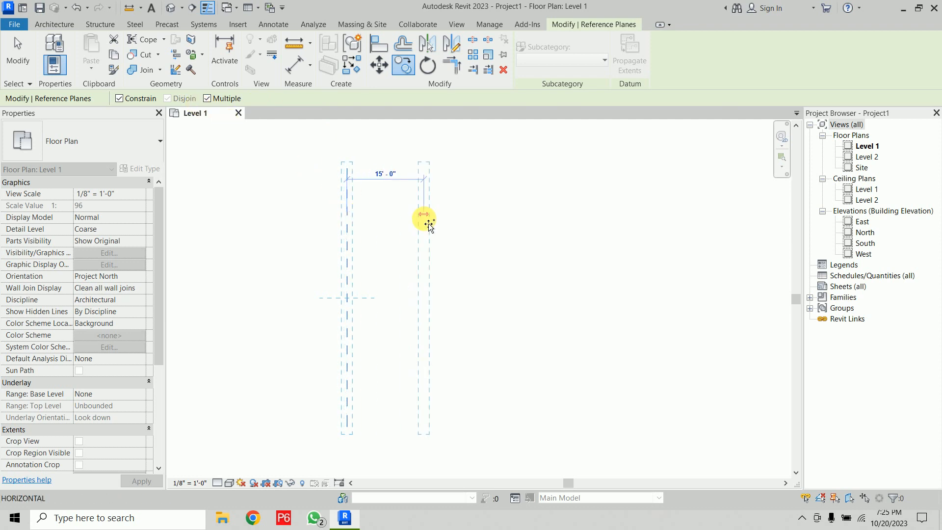
text(7)
key(Return)
text(7)
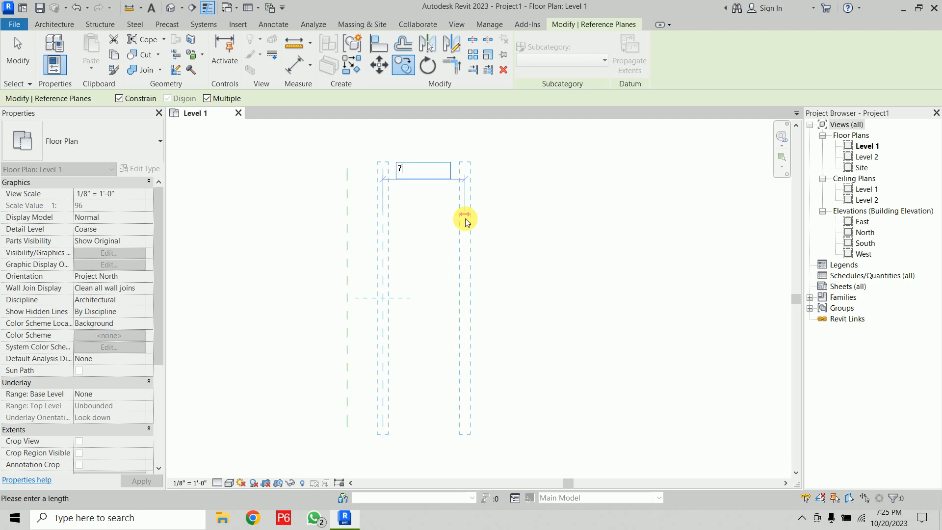
key(Return)
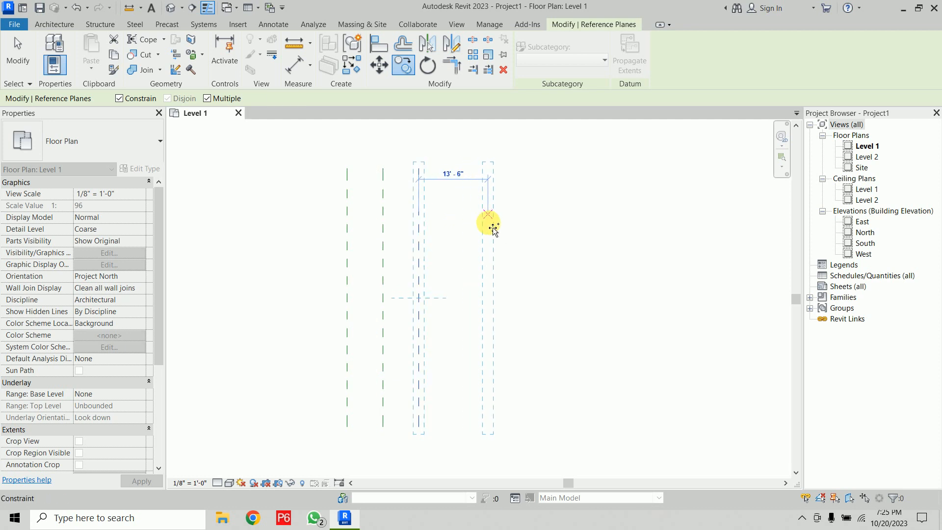
text(7)
key(Return)
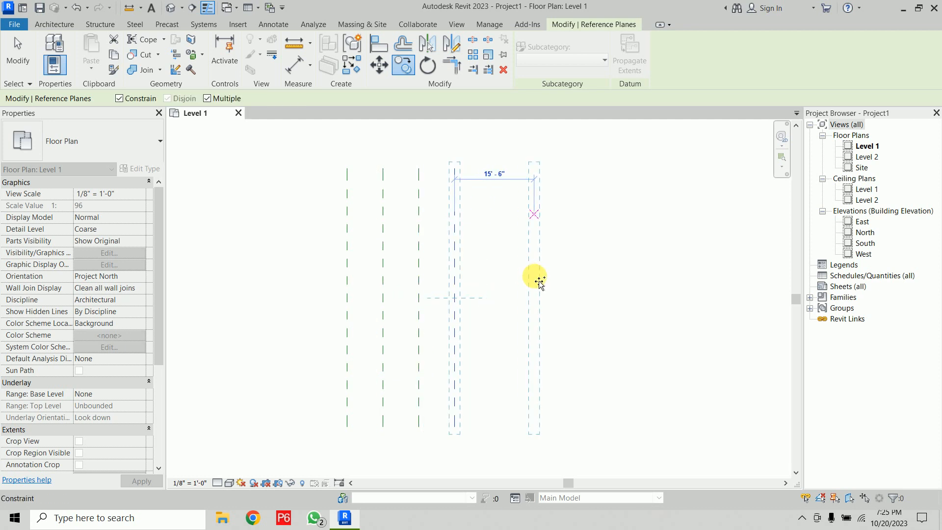
key(Escape)
key(Escape)
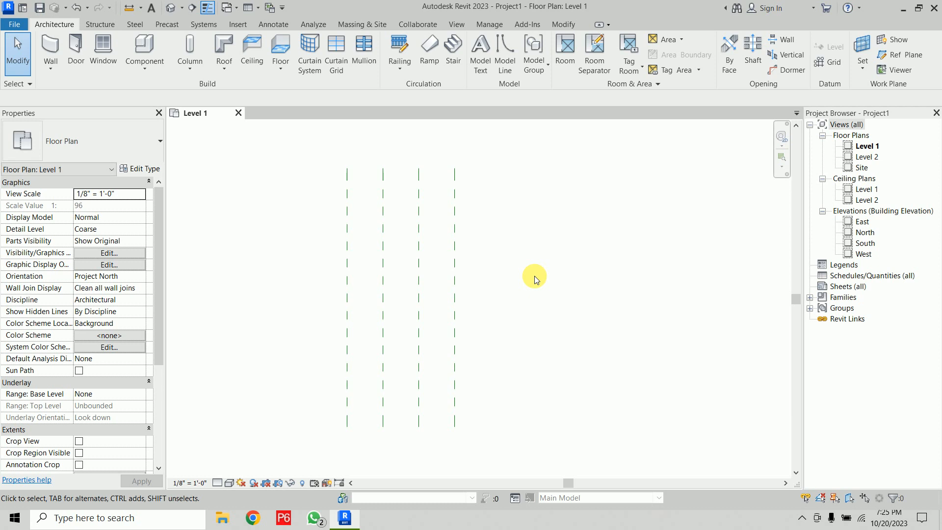
Start a ramp sketch with two 30' runs, going up along the rightmost reference plane and back down along the third one.
click(430, 54)
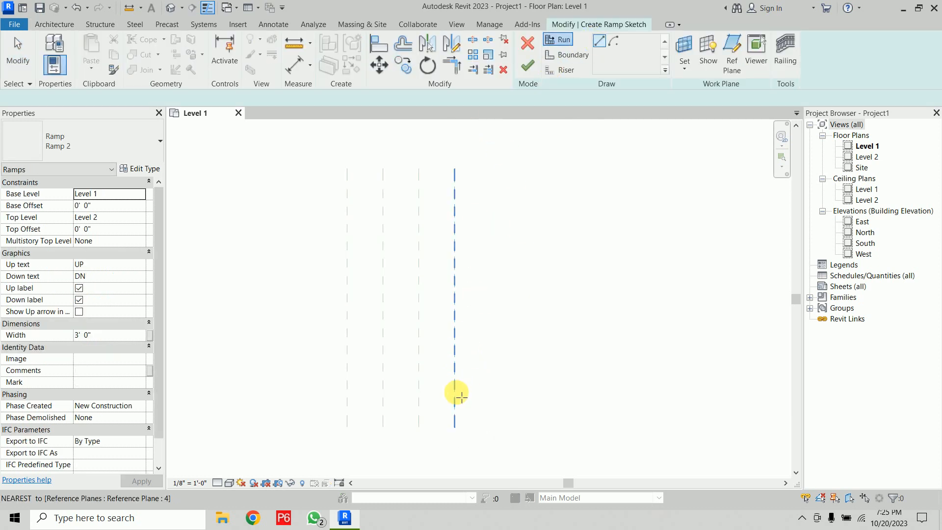
click(455, 392)
click(452, 239)
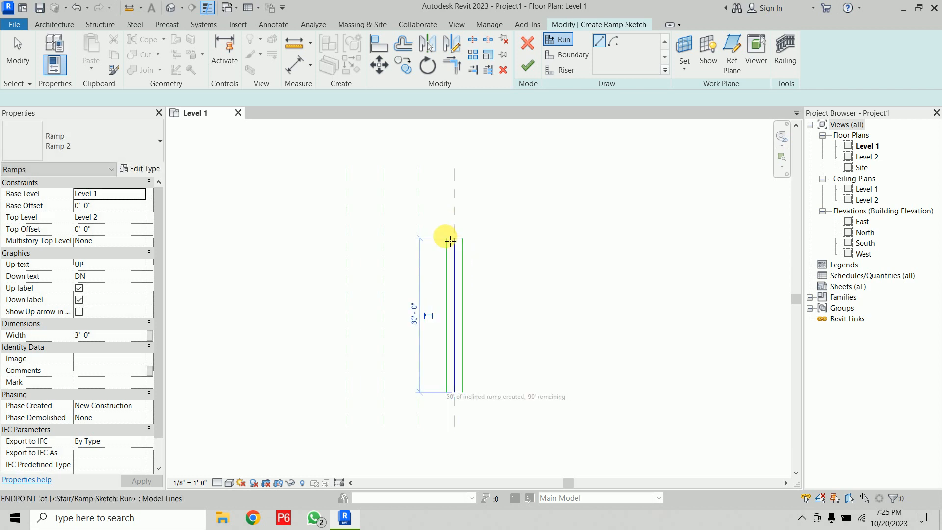
click(418, 239)
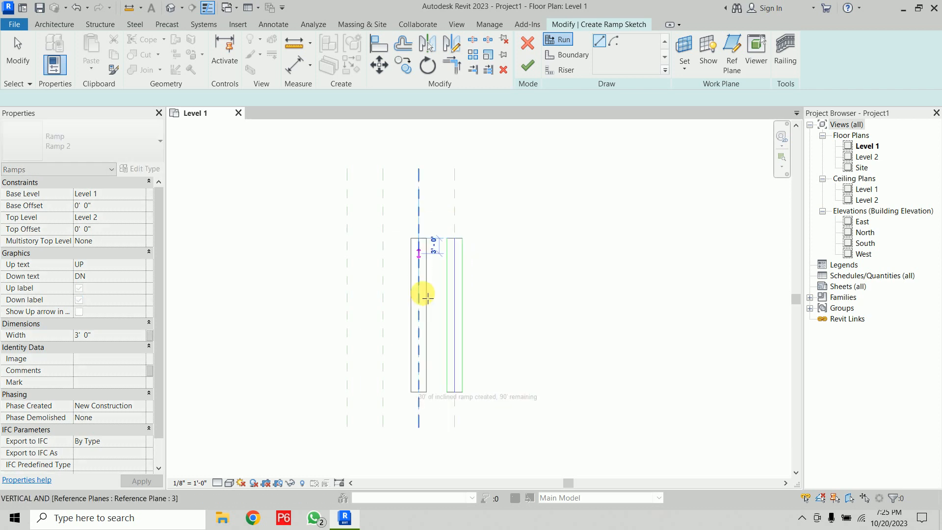
click(418, 392)
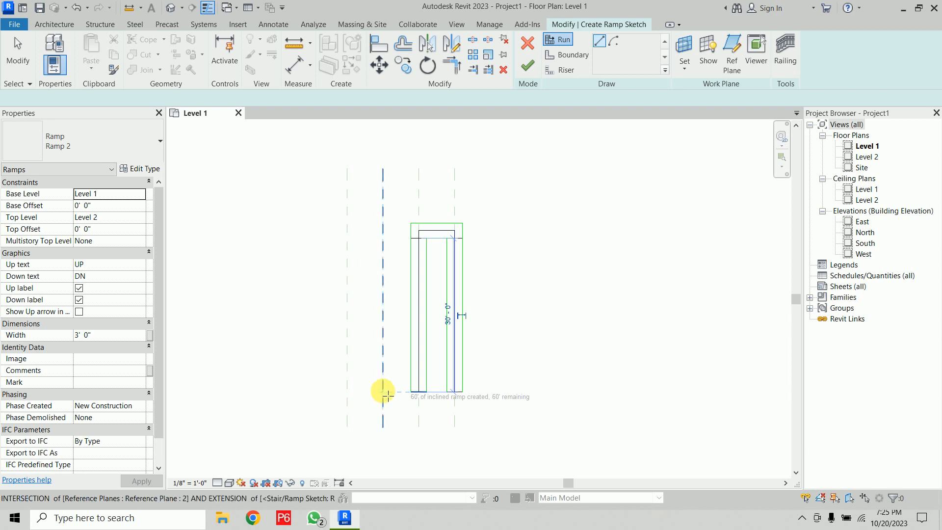
Add two more 30' runs, up along the second reference plane and down along the leftmost one, and finish the ramp.
click(383, 392)
click(383, 239)
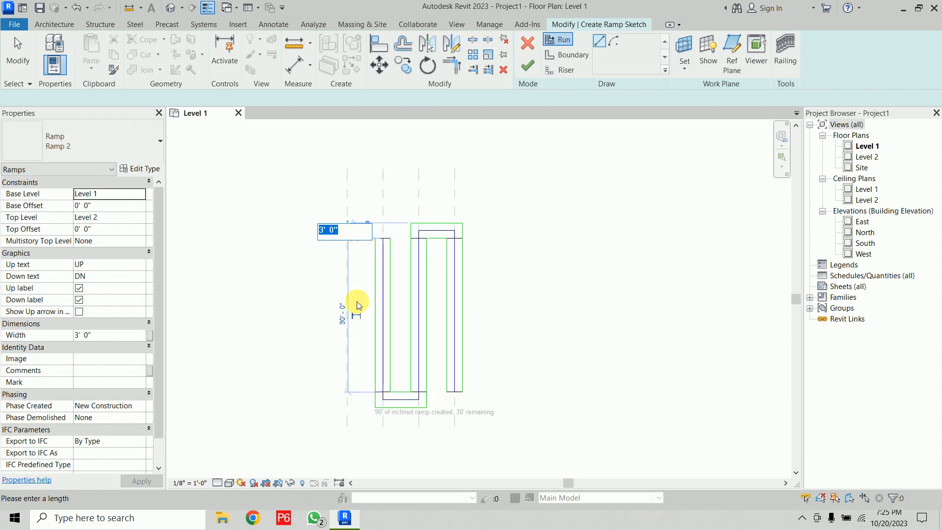
scroll(363, 280, up, 2)
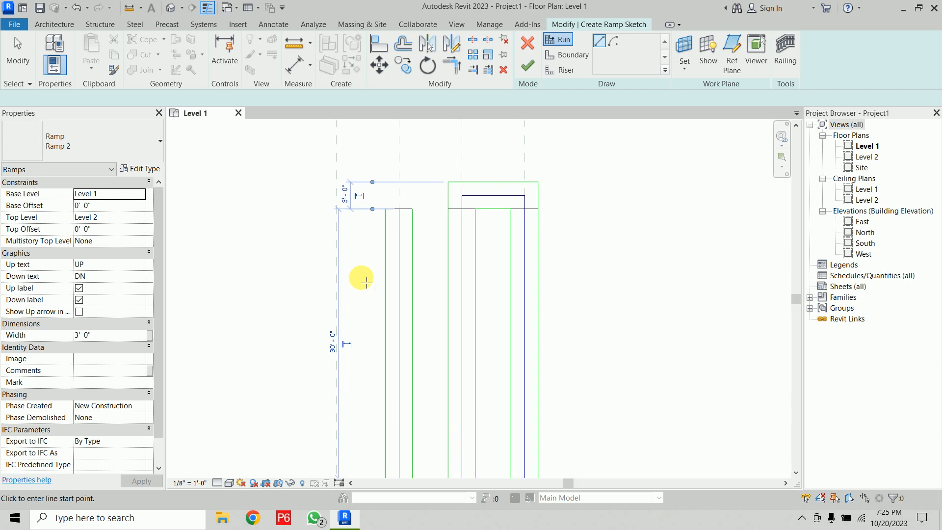
click(336, 210)
scroll(335, 382, down, 2)
click(335, 437)
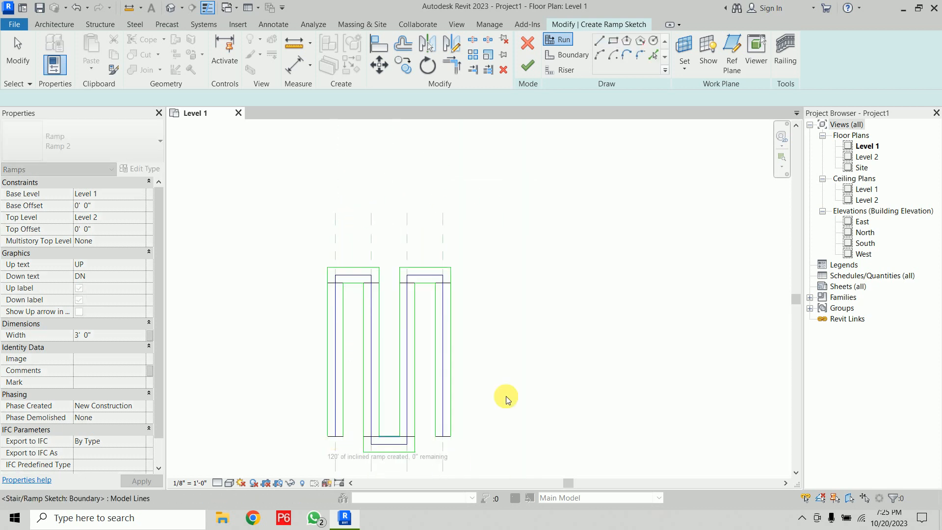
middle_drag(542, 363, 560, 326)
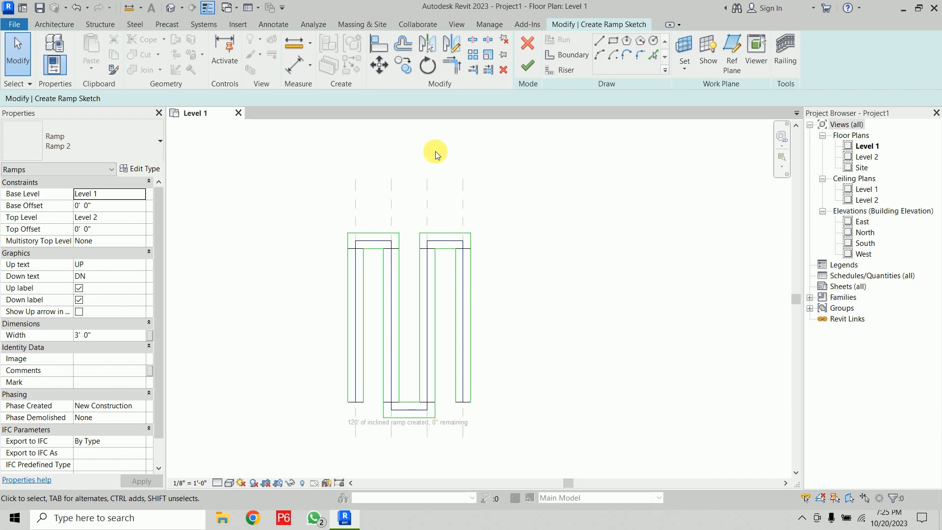
click(527, 66)
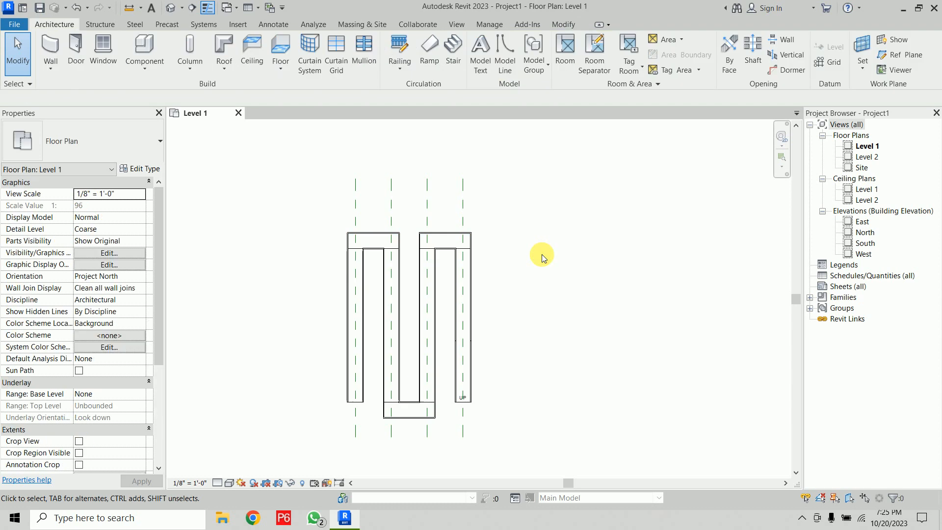
Hide the reference planes category in the Level 1 floor plan.
drag(517, 157, 274, 197)
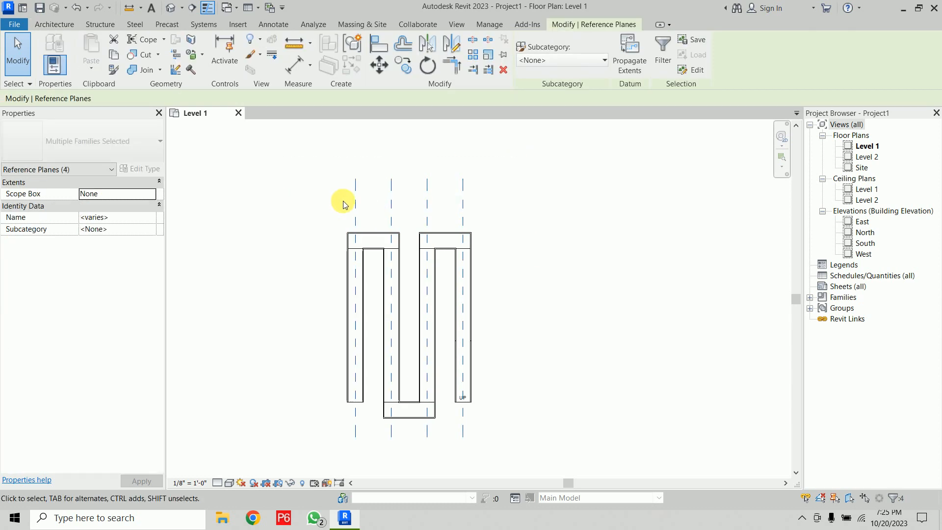
right_click(358, 208)
mouse_move(441, 292)
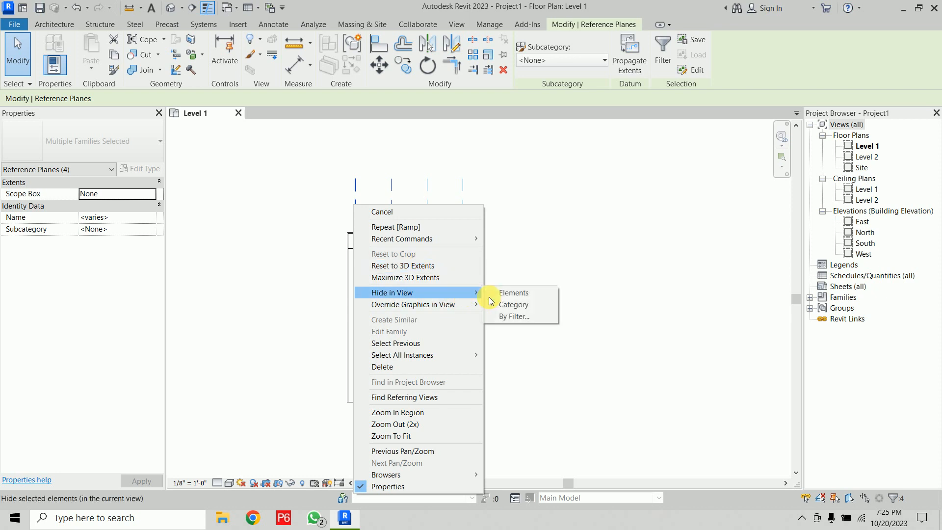
click(522, 303)
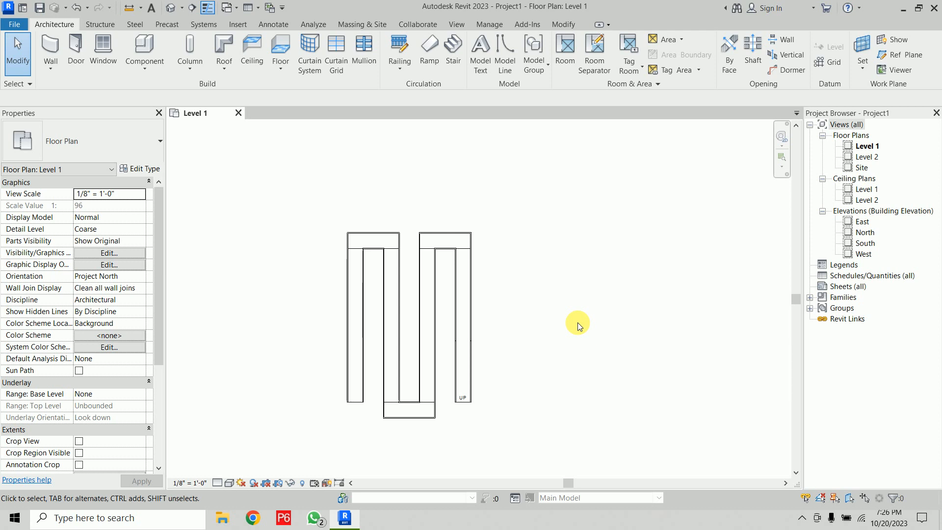
Show the ramp in the default 3D view with the Fine detail level and the Shaded visual style.
click(166, 8)
shift+middle_drag(459, 343, 588, 397)
scroll(518, 318, up, 3)
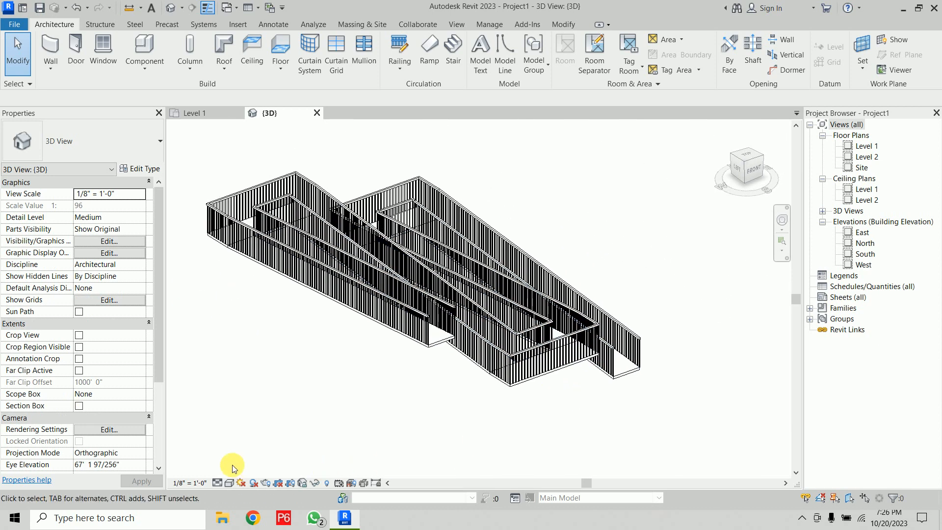
click(217, 483)
click(232, 473)
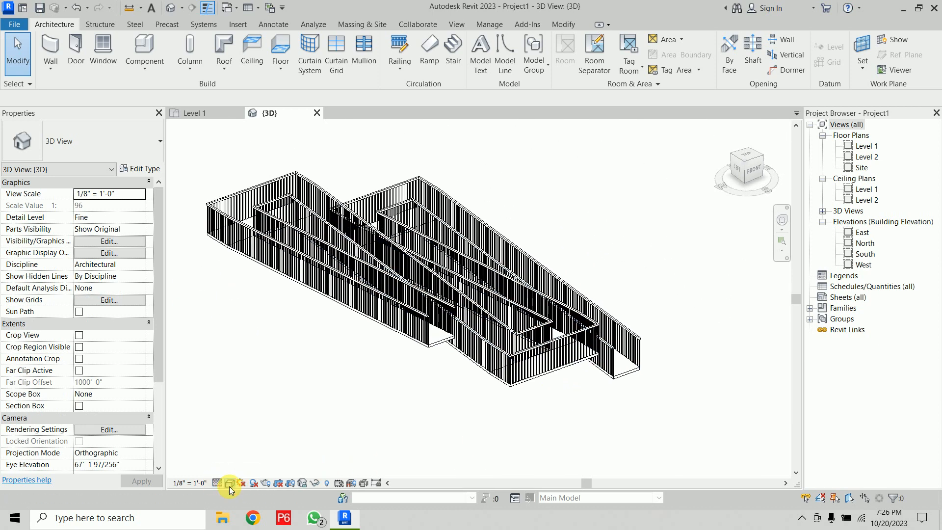
click(229, 483)
click(253, 445)
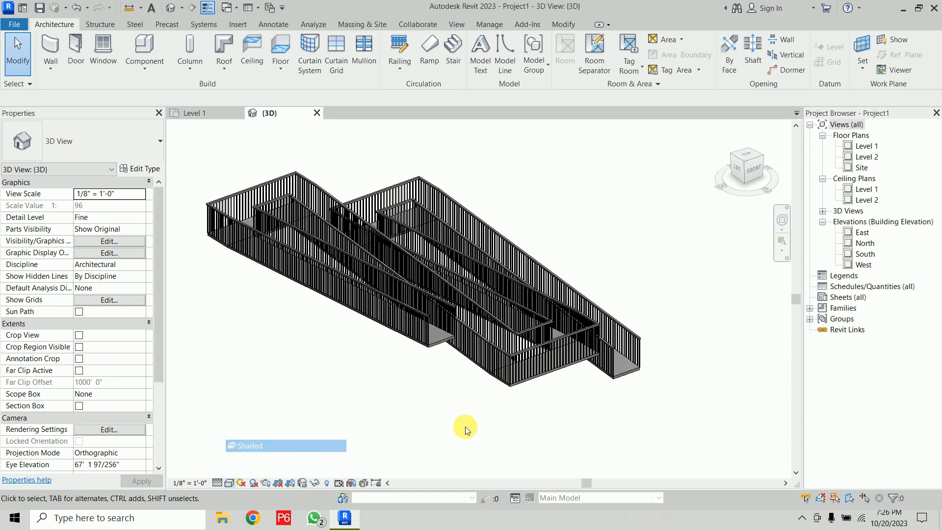
Change the shape of the ramp's type from Thick to Solid in its type properties.
click(623, 375)
click(142, 169)
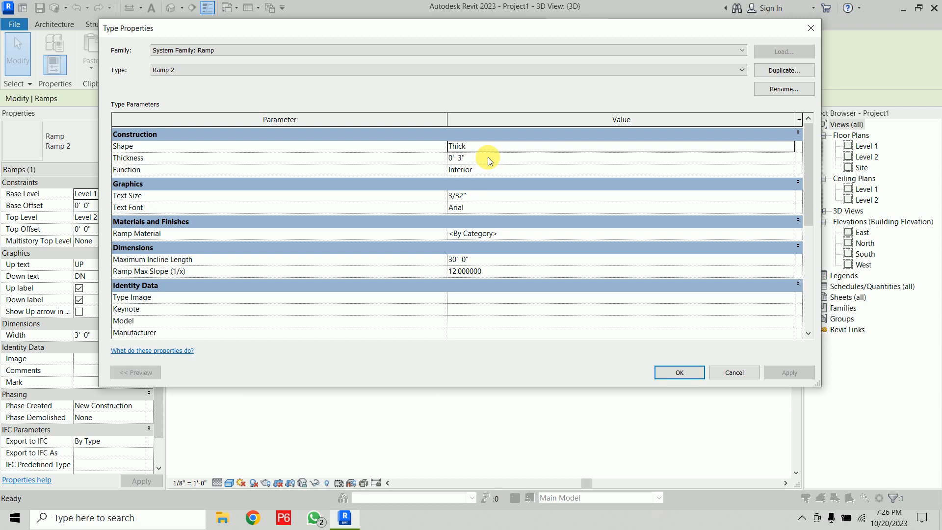
click(788, 146)
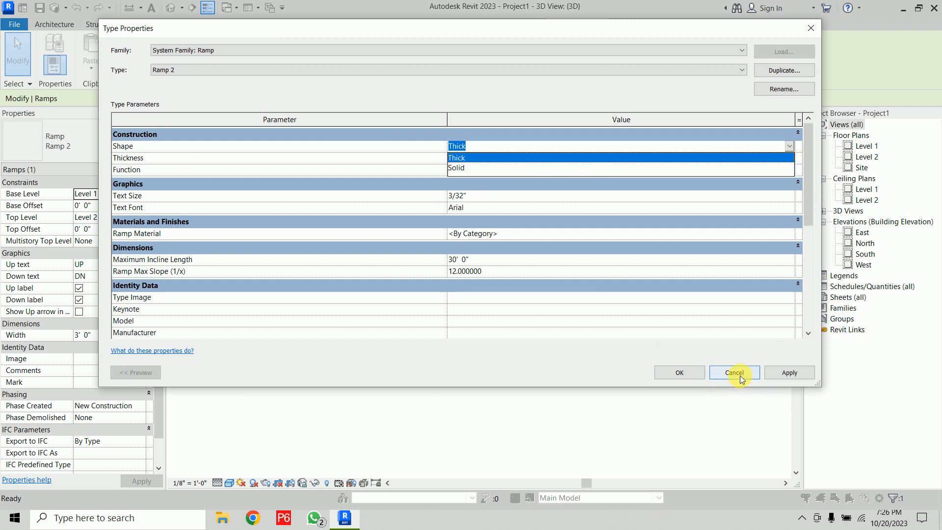
click(542, 168)
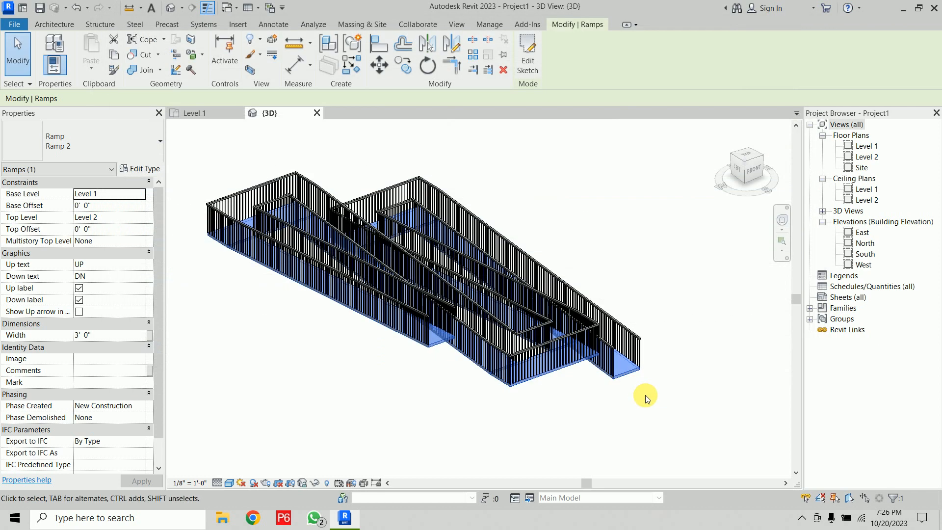
click(657, 395)
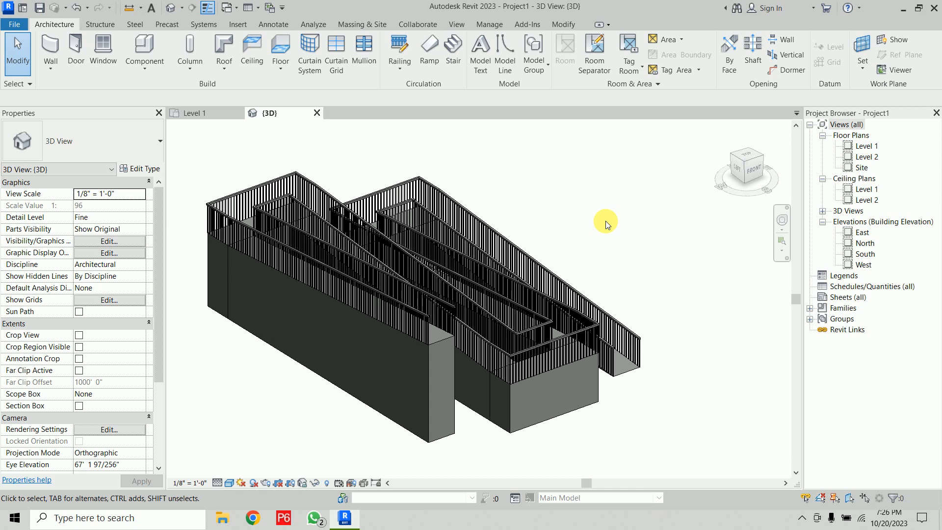
Delete the whole ramp together with its railings from the 3D view.
scroll(605, 220, down, 2)
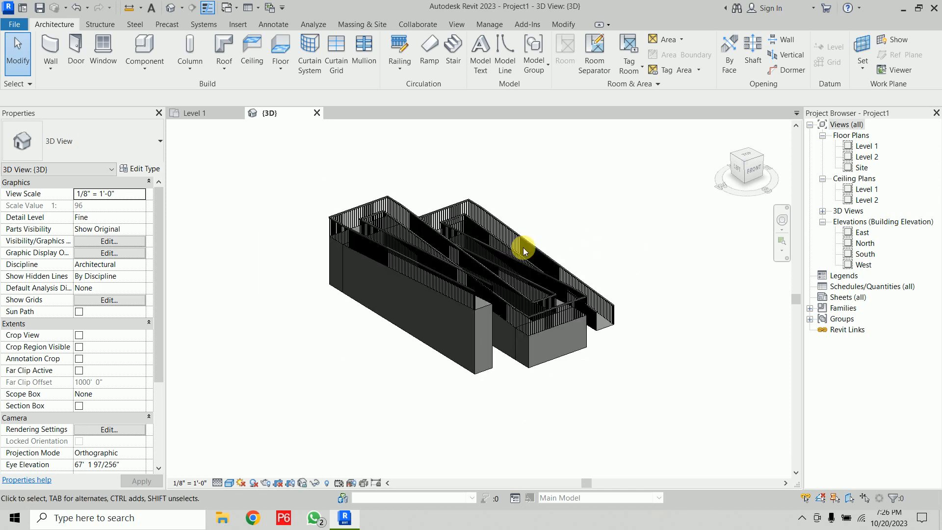
drag(284, 181, 665, 414)
key(Delete)
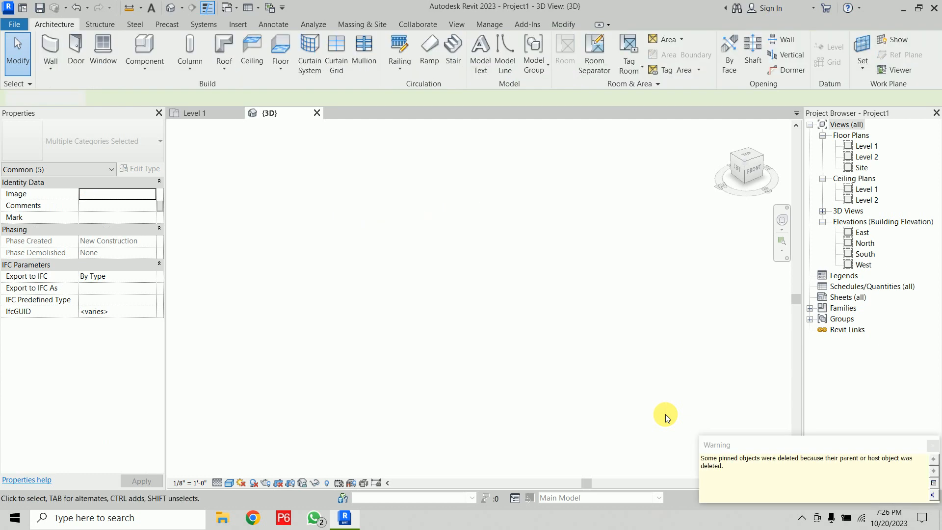
click(428, 291)
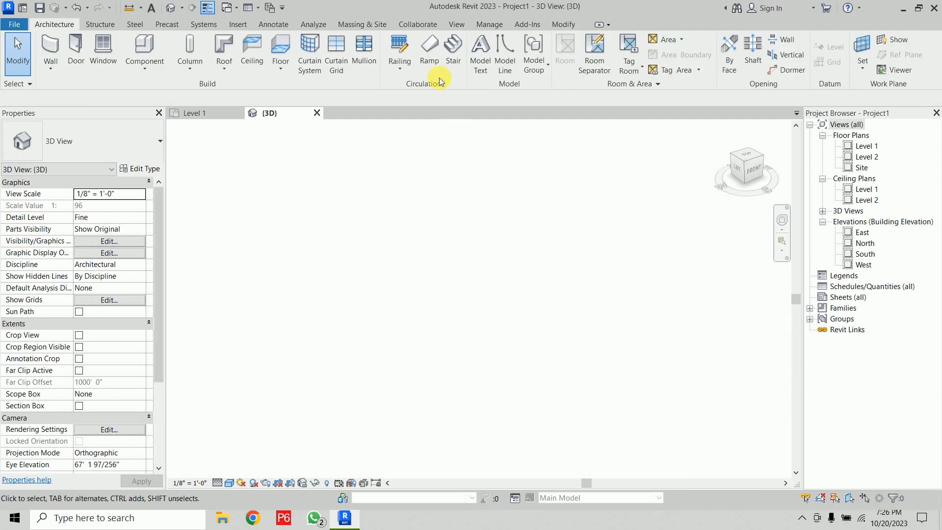
Start a new ramp and set its type's maximum slope (1/x) to 6 and maximum incline length to 45'.
click(429, 49)
click(144, 169)
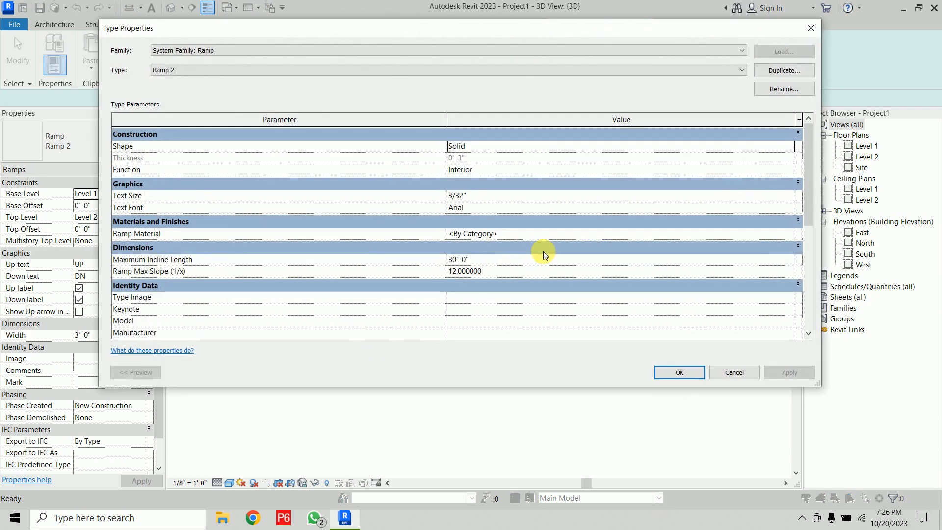
click(533, 264)
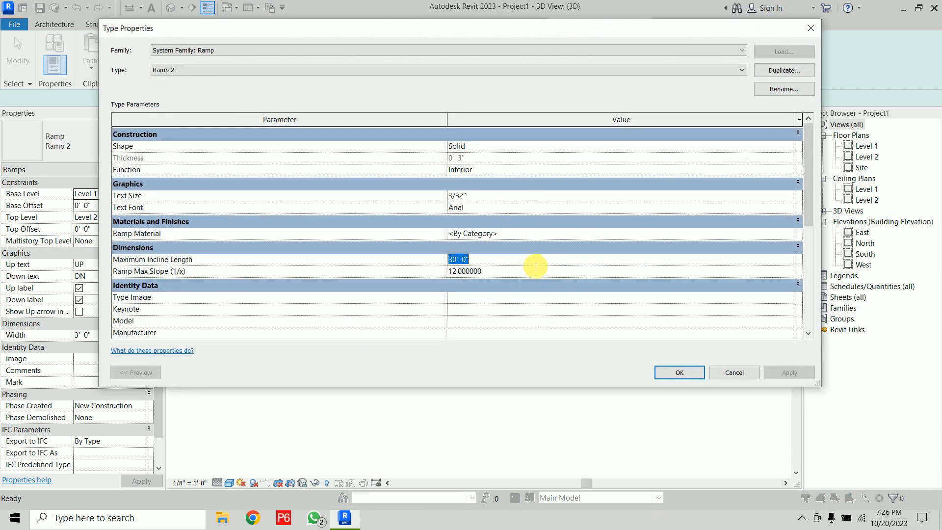
click(534, 271)
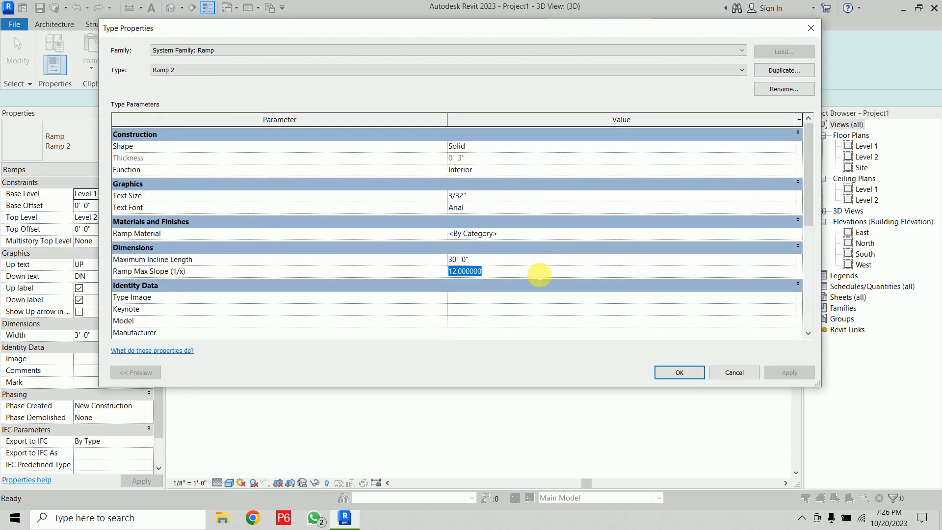
text(6)
key(Return)
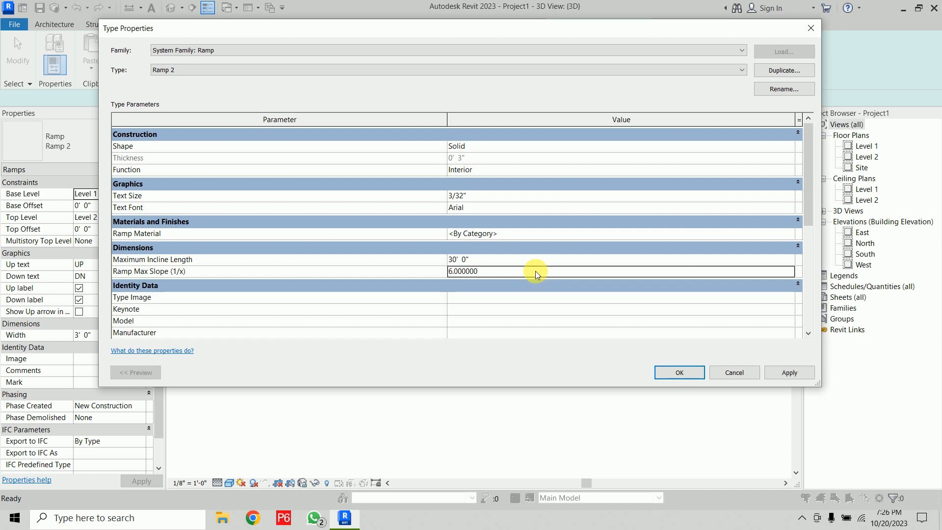
click(539, 261)
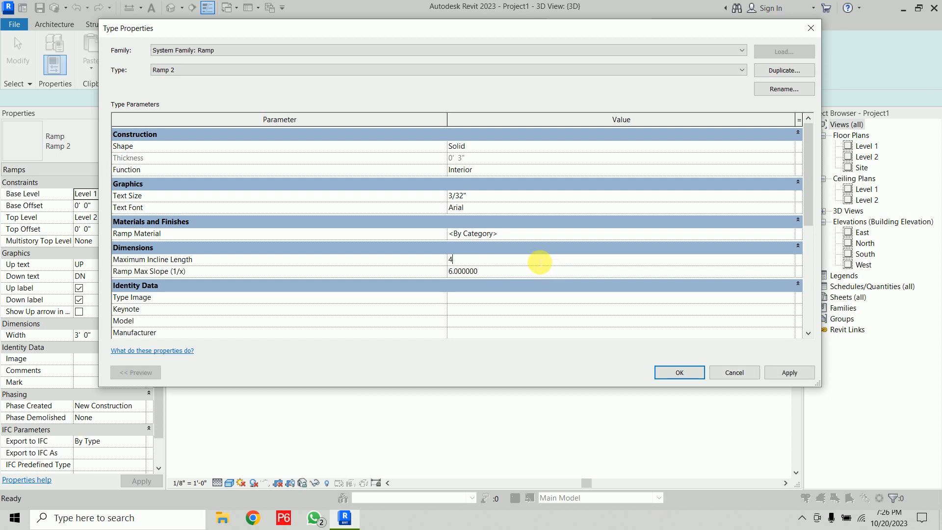
click(536, 260)
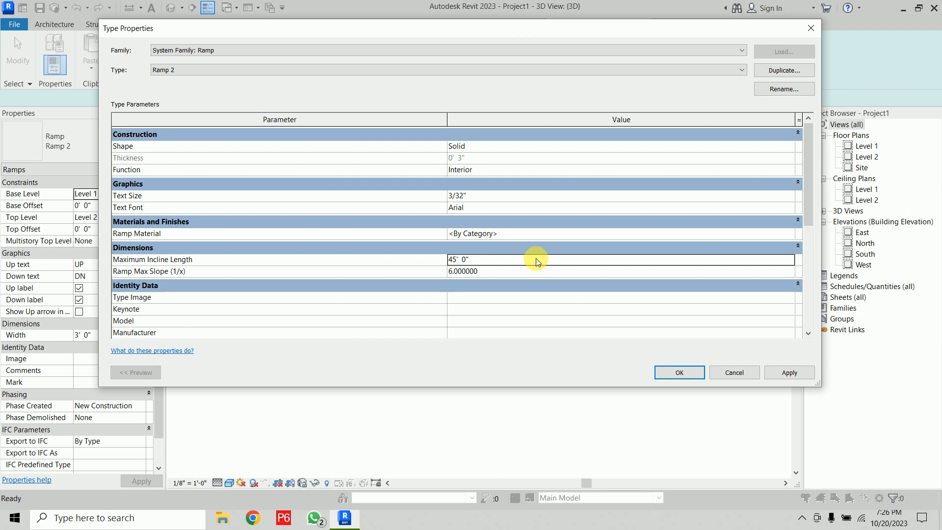
click(688, 373)
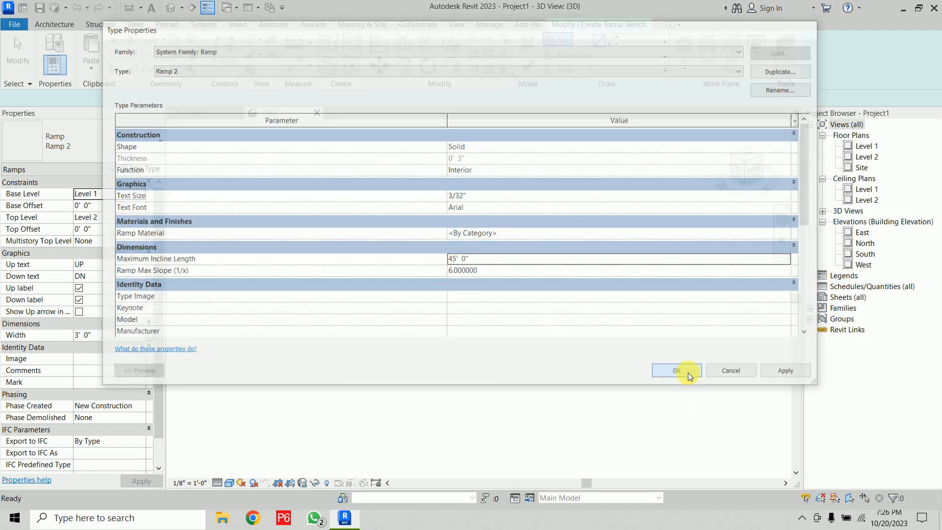
click(539, 376)
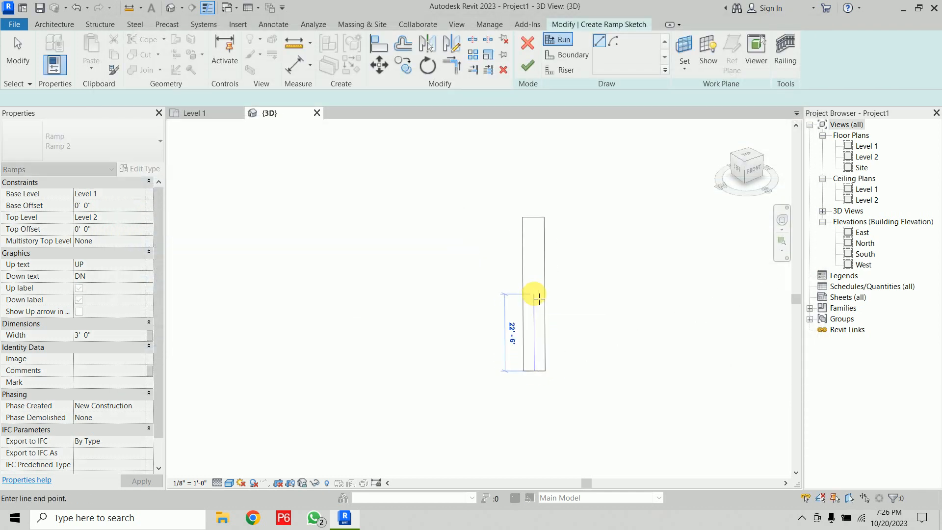
key(Escape)
key(Escape)
In the Level 1 floor plan, sketch a 38' run going up and the remaining 22' run back down to its left.
click(201, 114)
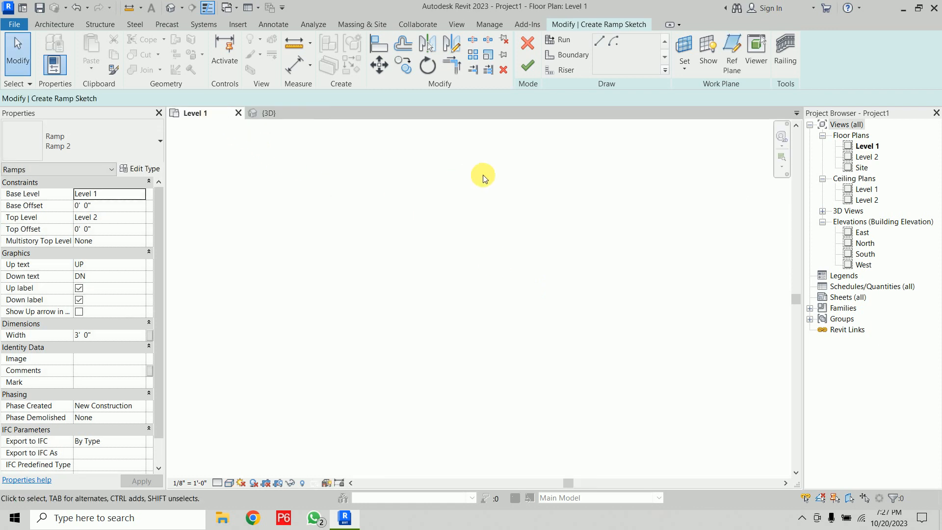
click(599, 41)
click(538, 367)
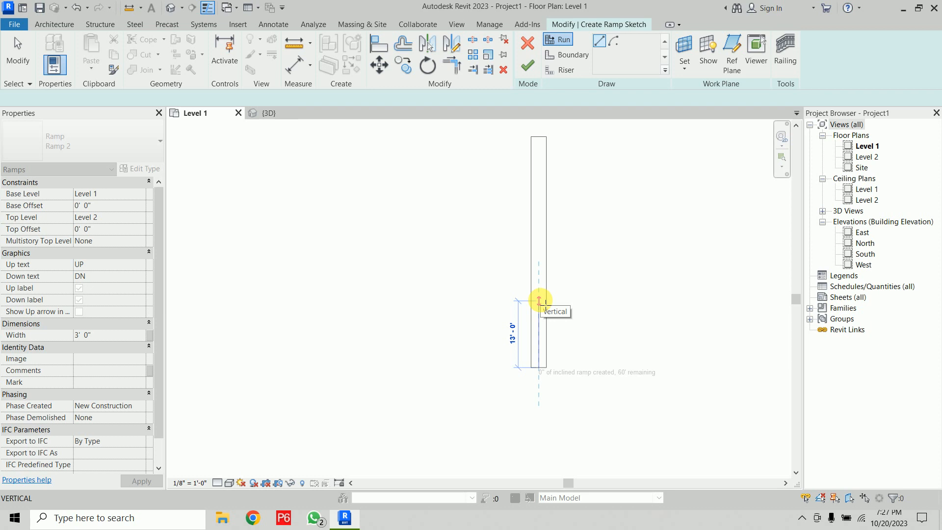
click(538, 173)
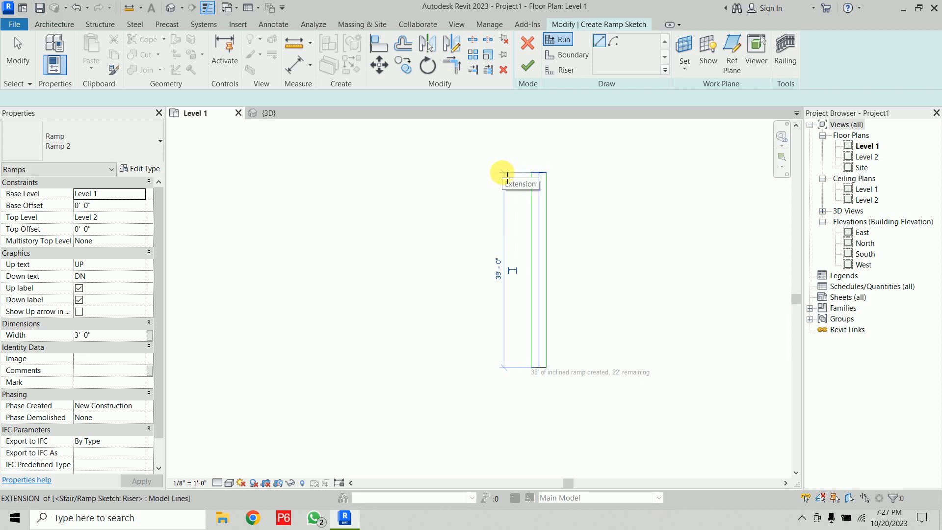
click(498, 295)
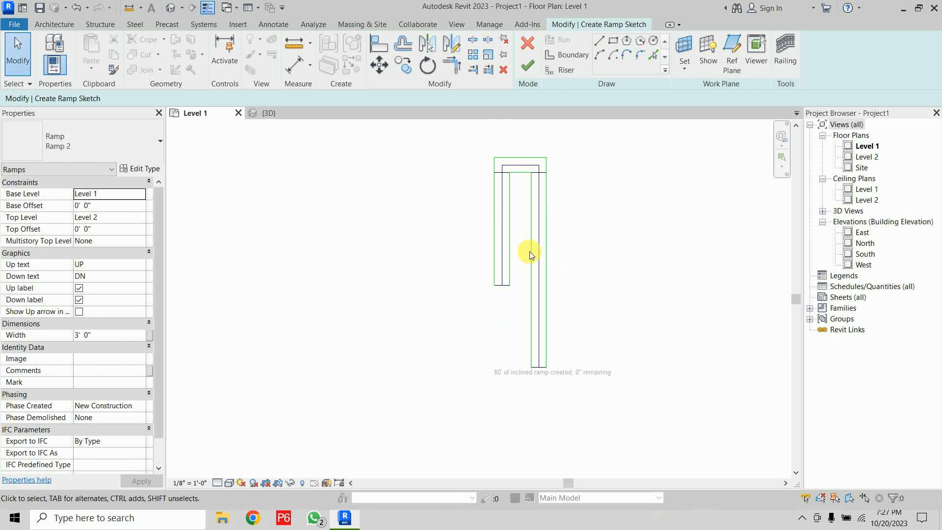
Nudge the landing lines at the upper end of the ramp sketch downward.
drag(457, 152, 569, 181)
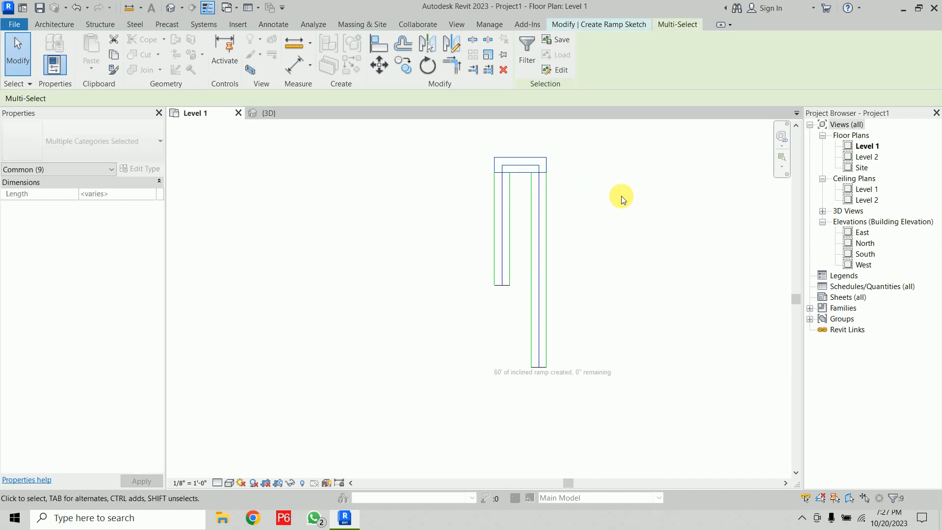
key(Down)
key(Down)
key(Down)
key(Down)
key(Down)
key(Down)
key(Down)
key(Down)
key(Down)
key(Down)
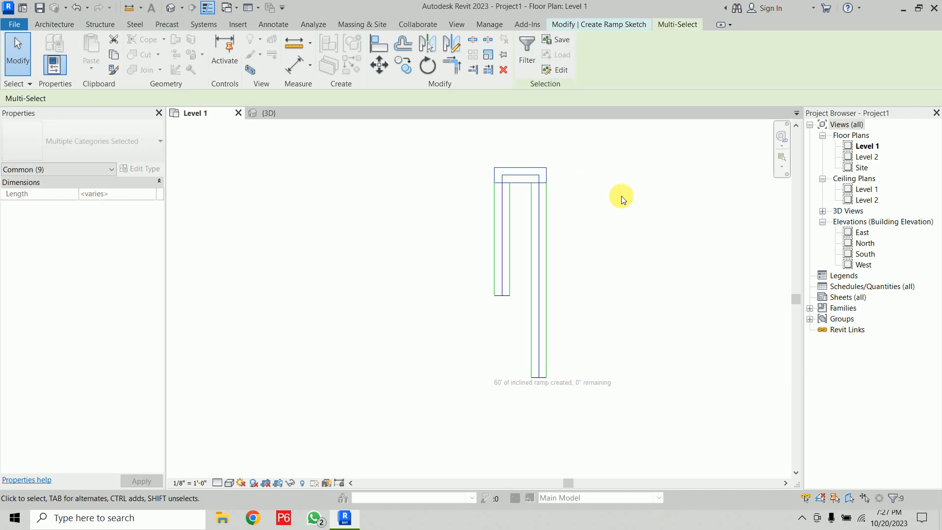
key(Down)
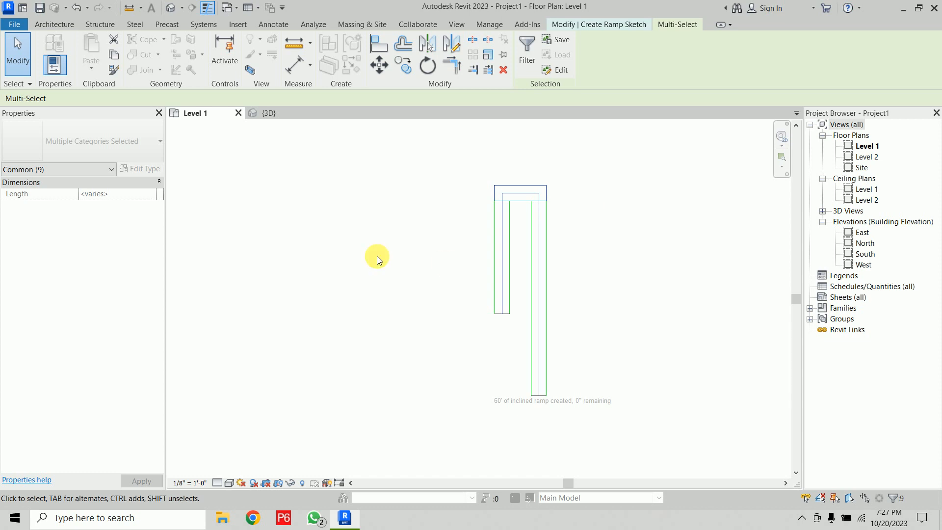
Set the width of the sketched ramp to 4'.
click(410, 236)
mouse_move(469, 195)
mouse_down()
mouse_move(498, 263)
mouse_move(515, 261)
mouse_move(517, 322)
mouse_up()
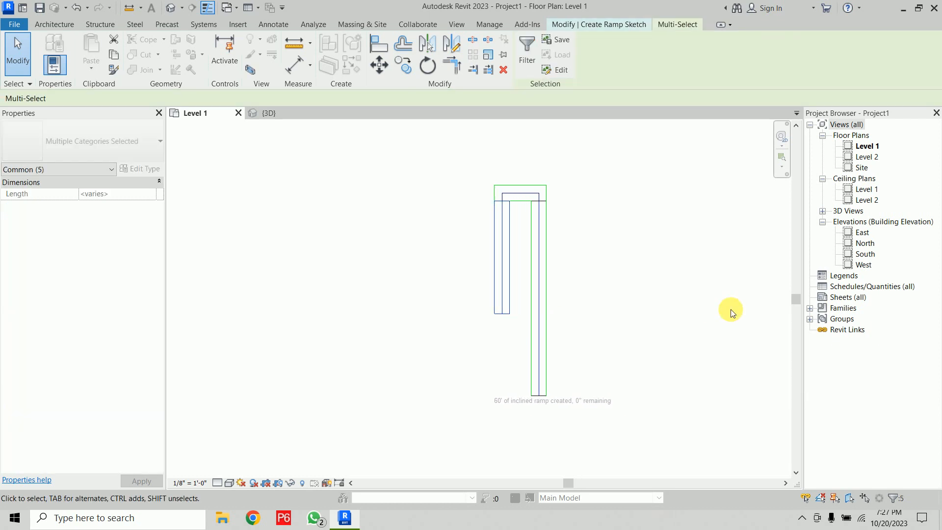
click(648, 283)
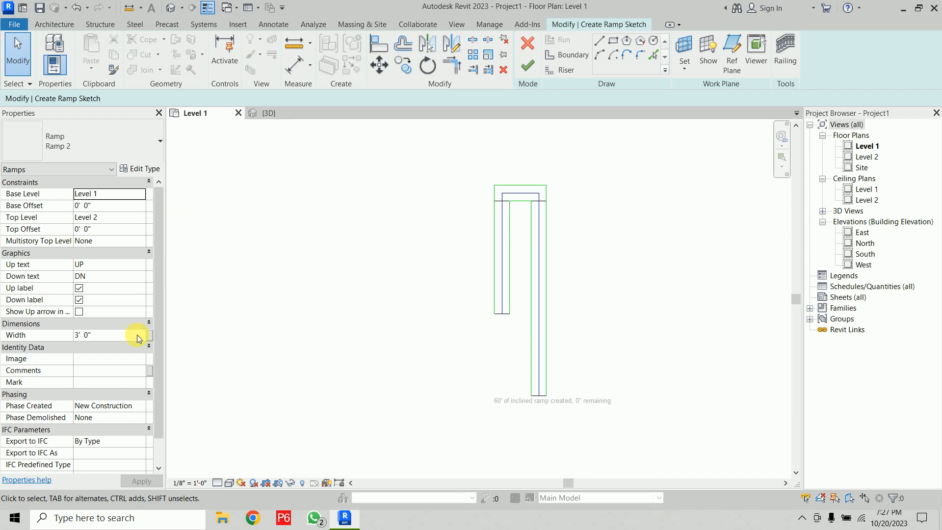
click(118, 337)
text(4)
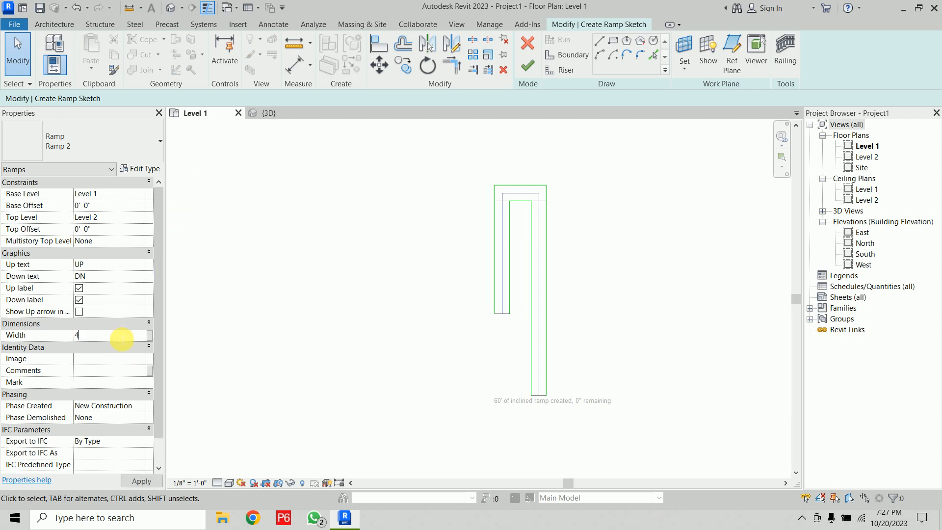
key(Return)
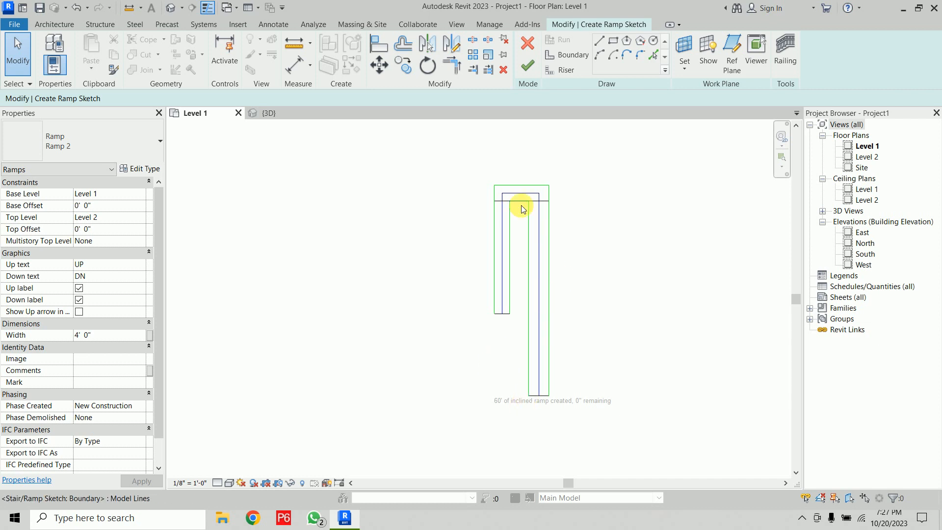
Discard the ramp sketch and start a new ramp with a width of 4'.
click(530, 44)
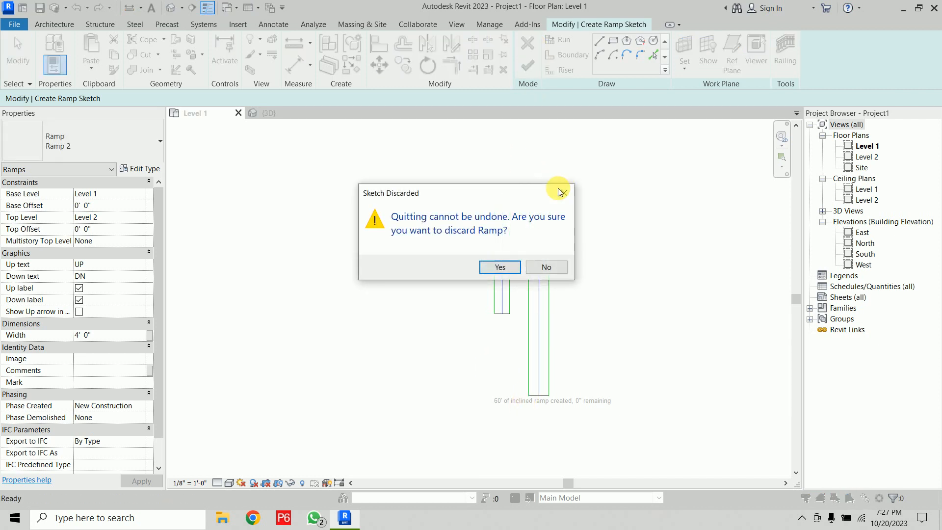
click(499, 269)
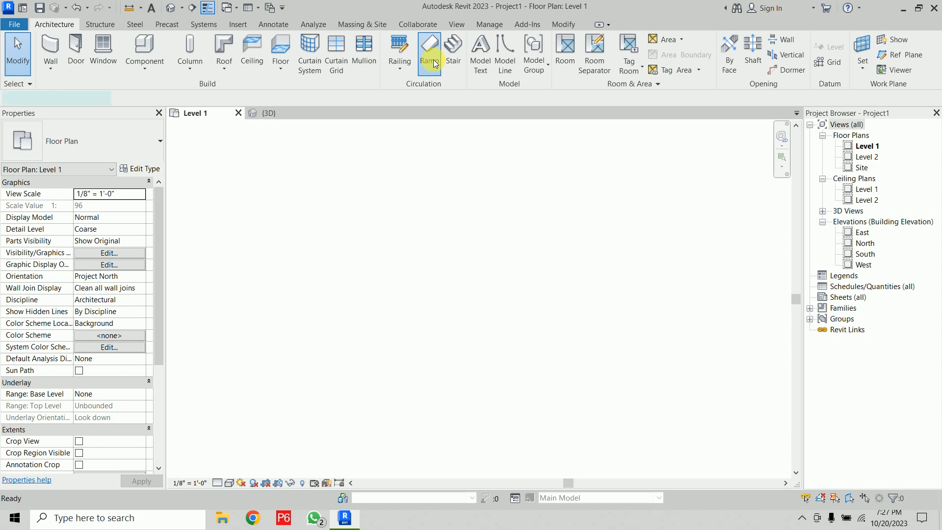
click(430, 54)
click(116, 337)
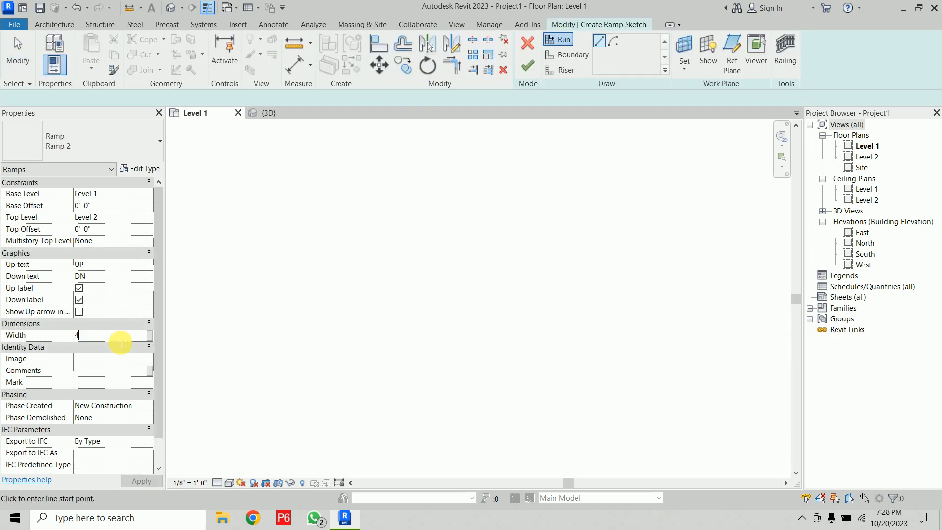
text(4)
click(559, 380)
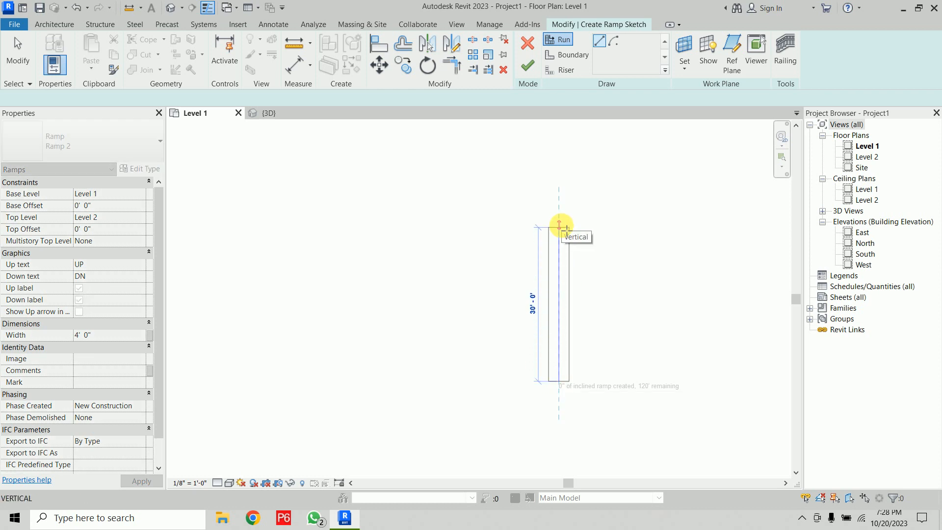
key(Escape)
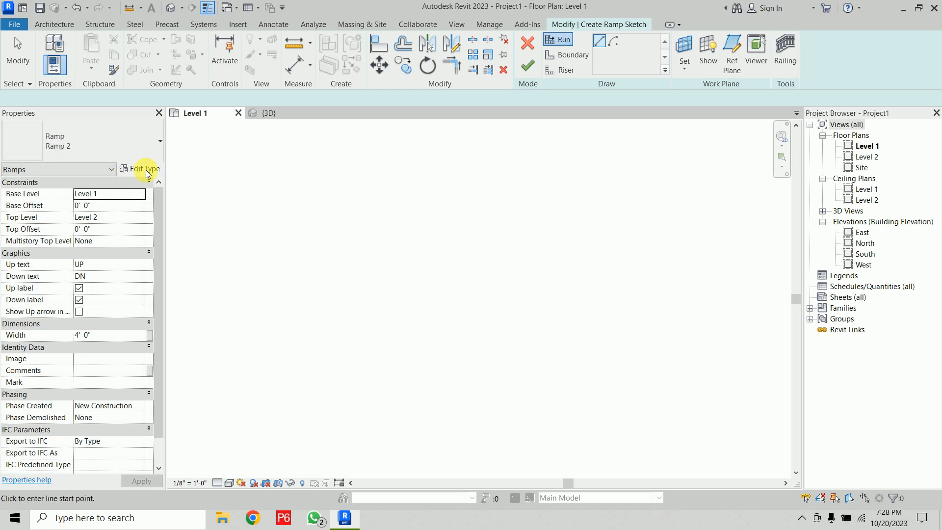
Duplicate the current ramp type as Ramp 3.
click(146, 170)
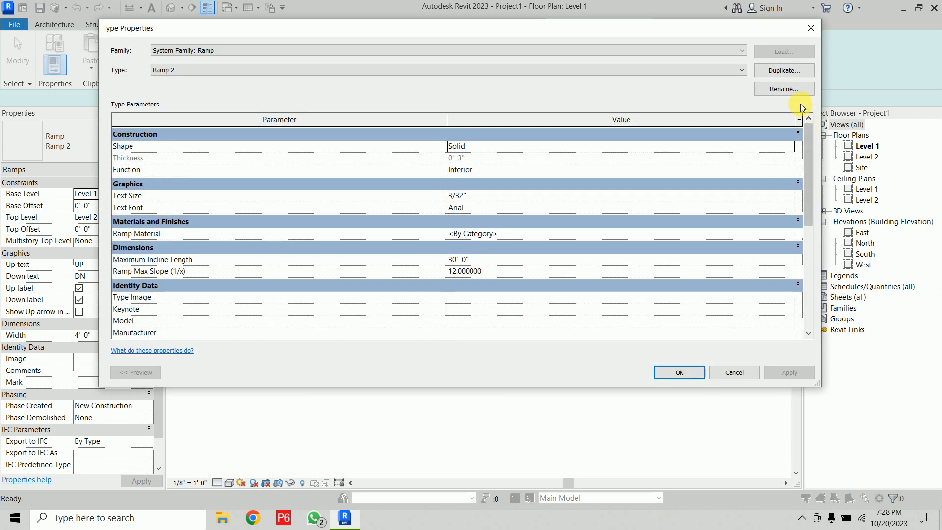
click(778, 72)
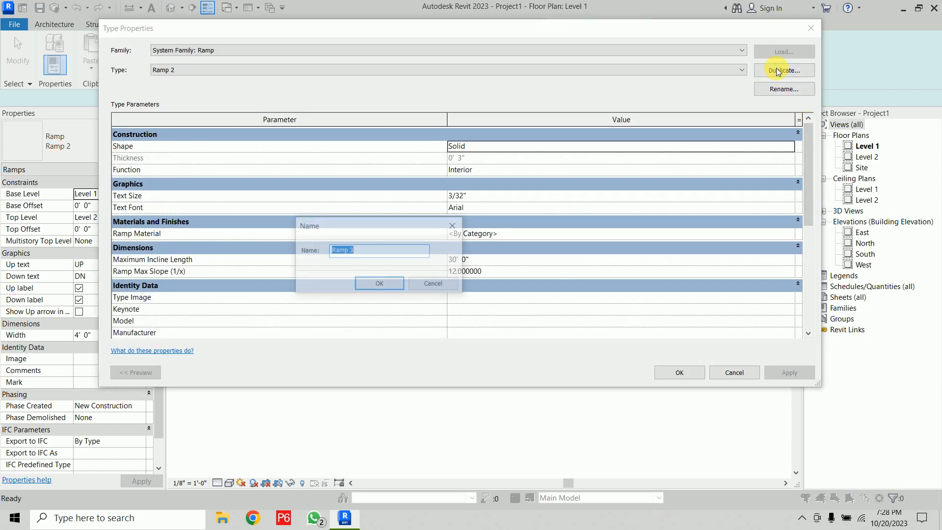
click(367, 284)
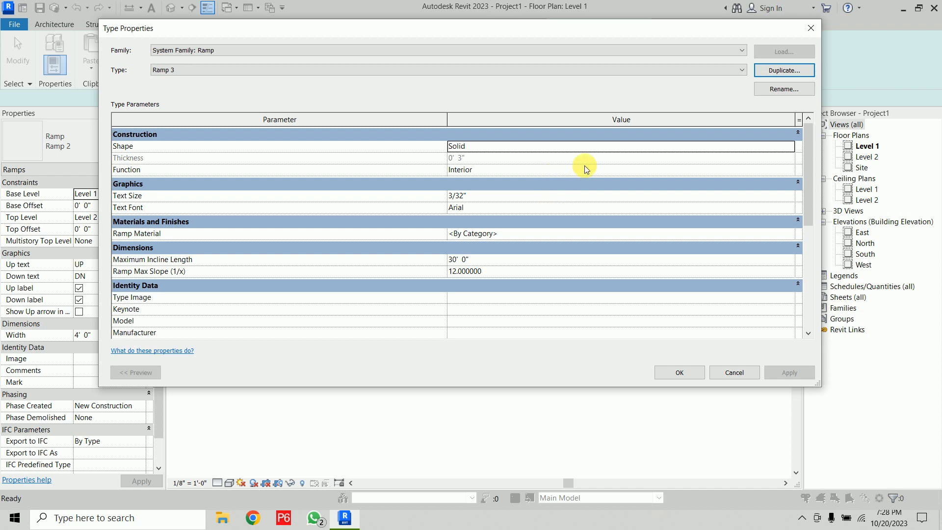
Set the new type's Ramp Max Slope (1/x) to 6 and its Maximum Incline Length to 40'.
click(539, 273)
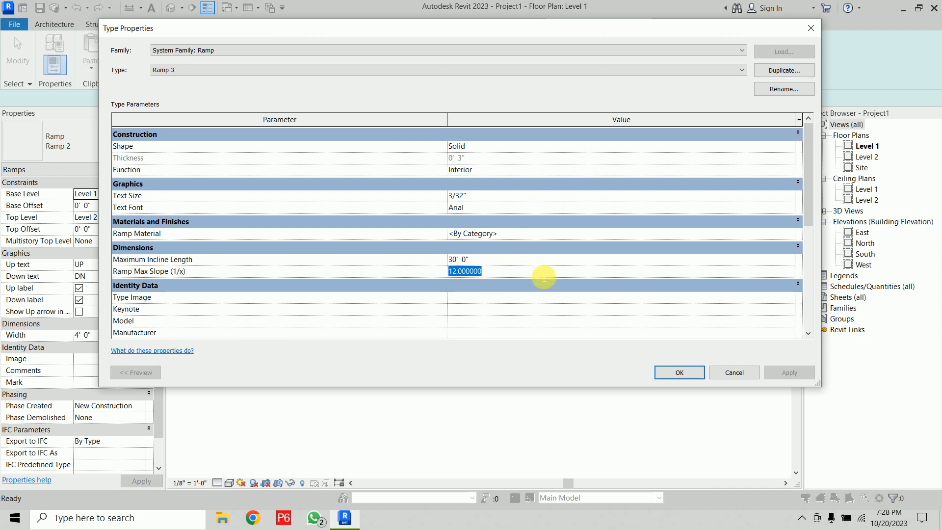
text(6)
key(Return)
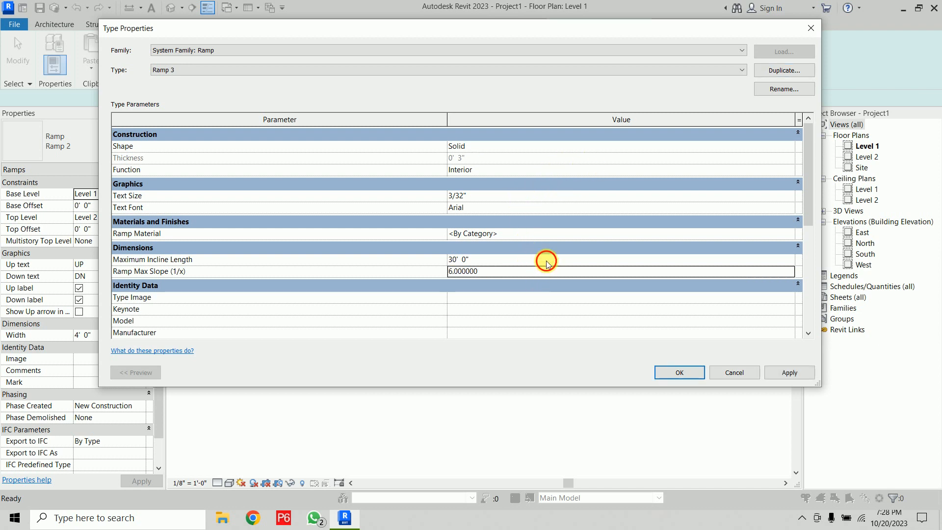
click(550, 261)
text(40')
key(Return)
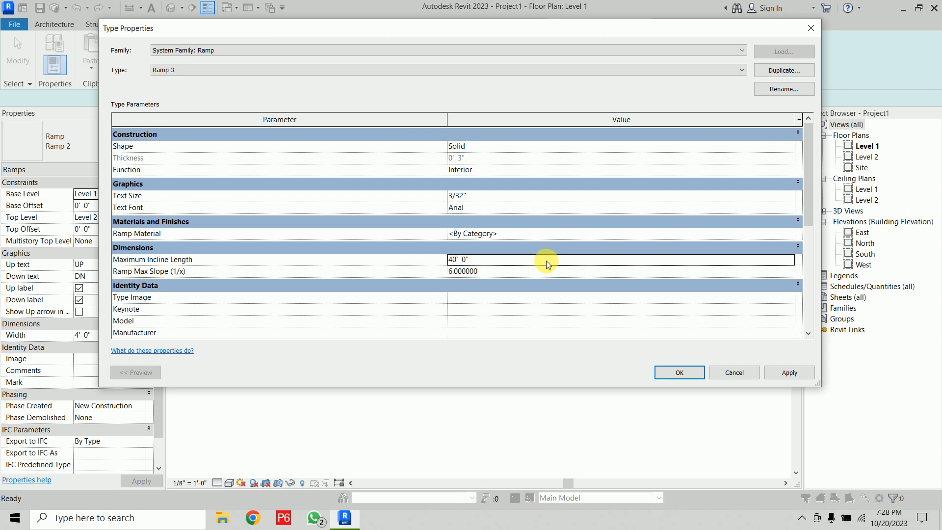
click(671, 372)
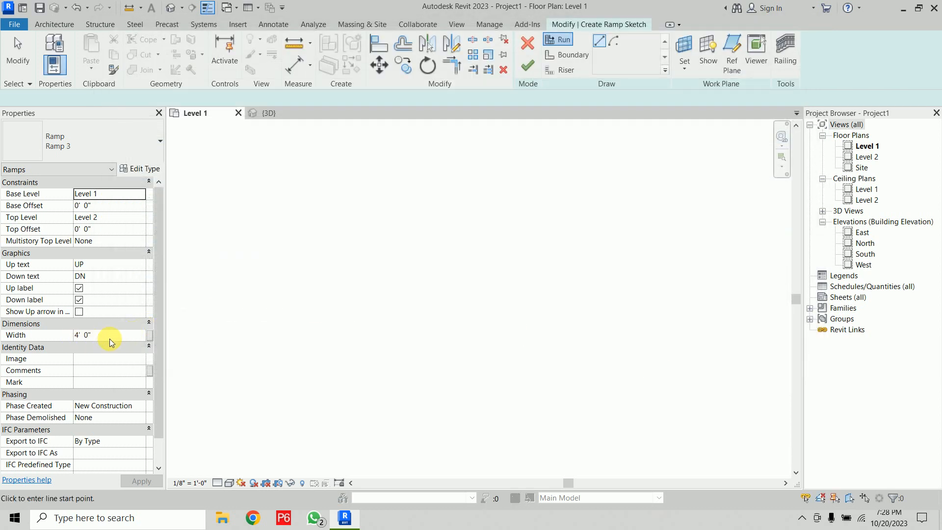
Sketch a 35' run going up and the remaining 25' run back down to its left, and finish the ramp.
click(550, 361)
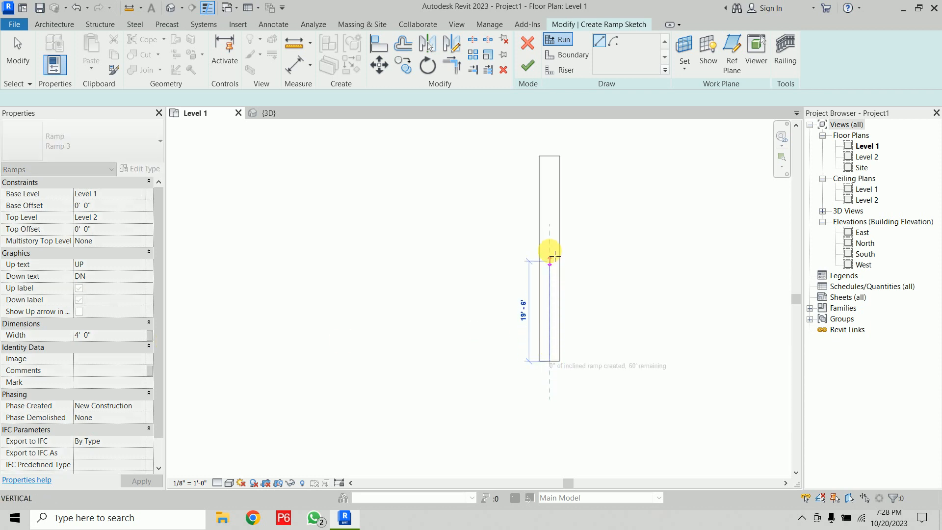
click(549, 182)
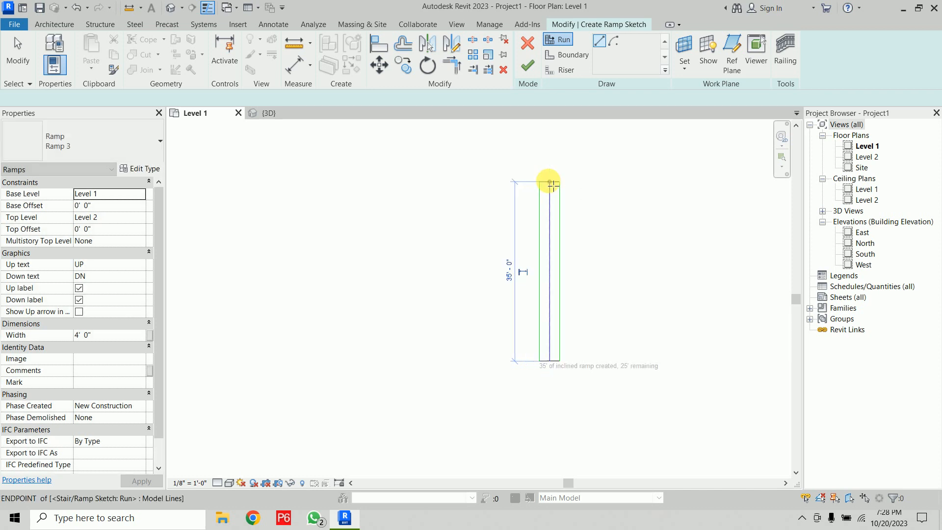
click(515, 185)
click(511, 323)
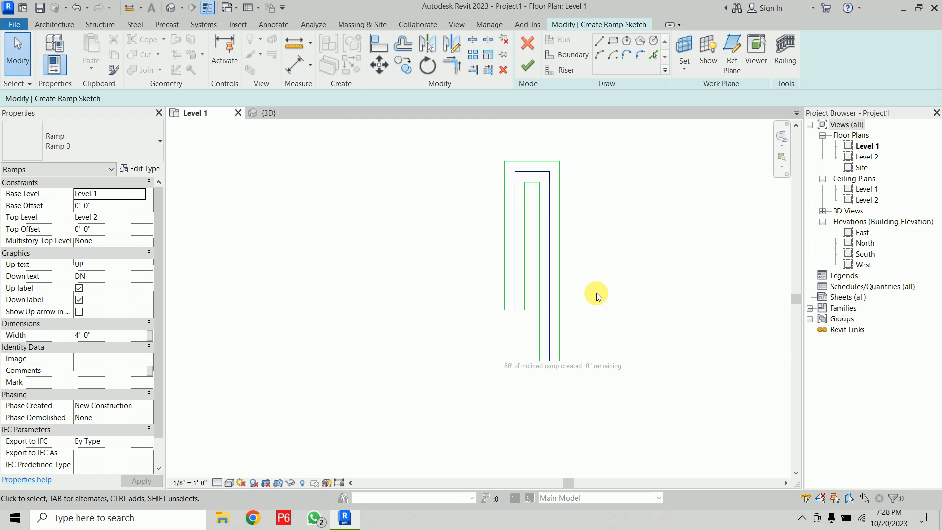
click(528, 65)
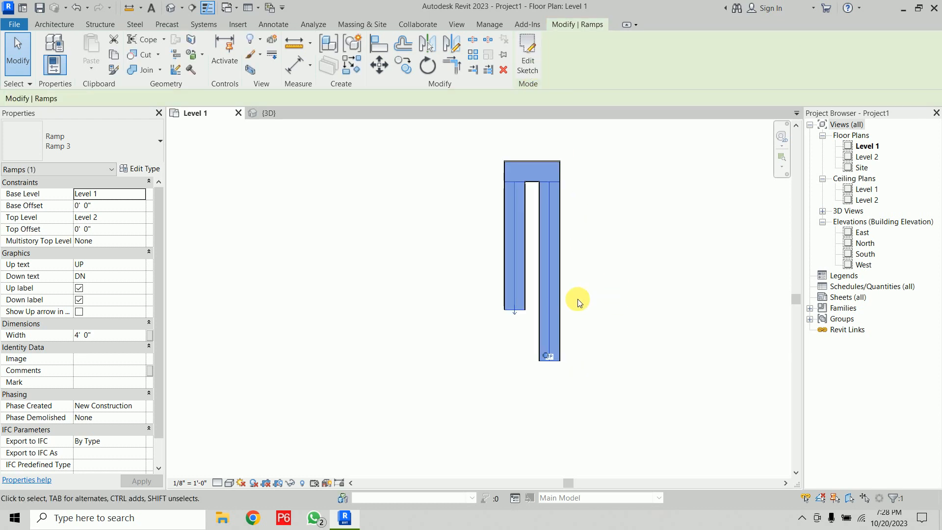
click(609, 291)
In the 3D view, change the Shape of the ramp's type, Ramp 3, to Thick.
click(273, 114)
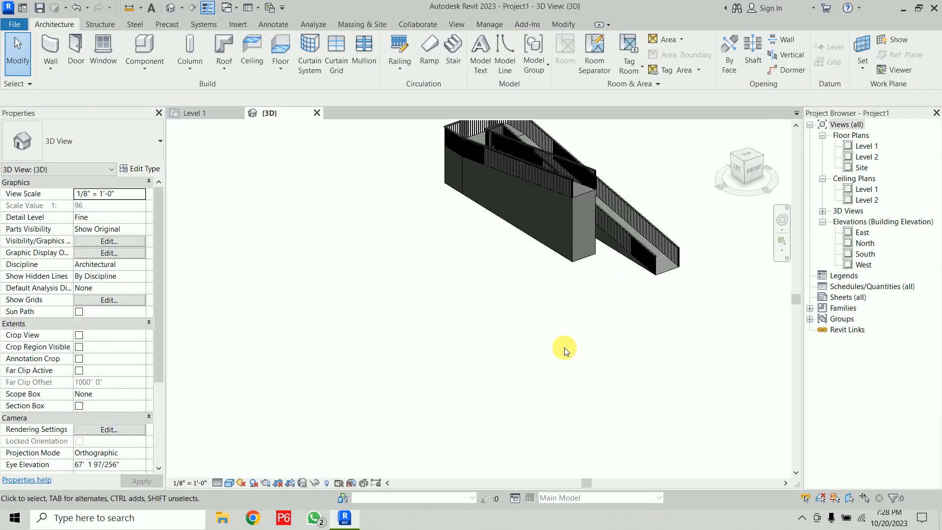
shift+middle_drag(561, 347, 568, 450)
click(585, 427)
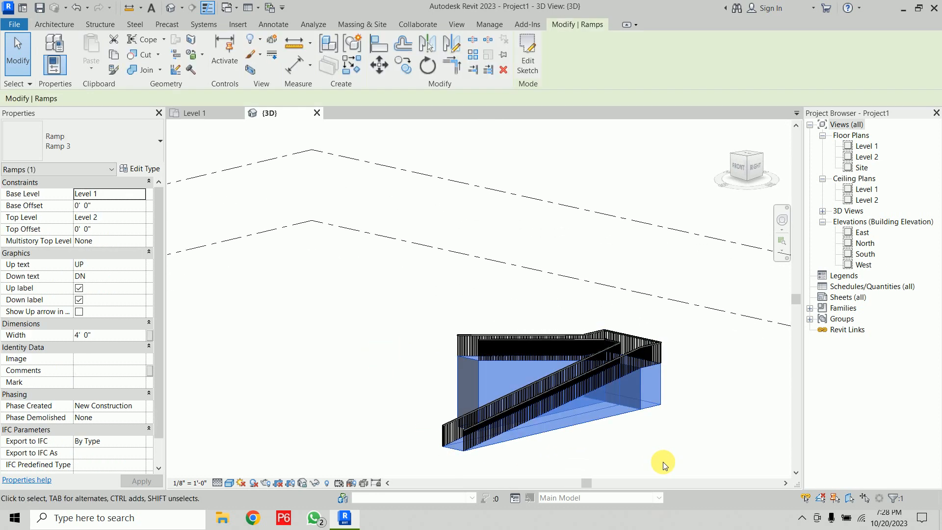
click(145, 169)
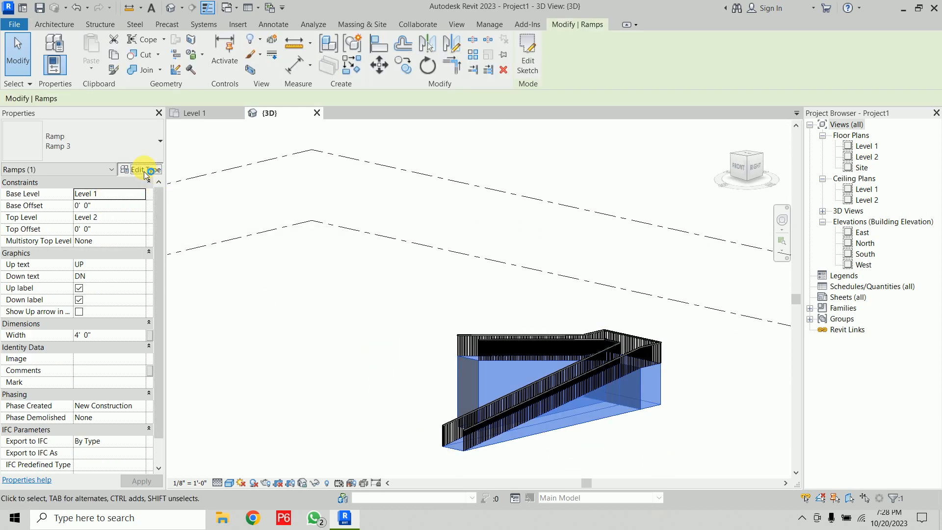
click(783, 148)
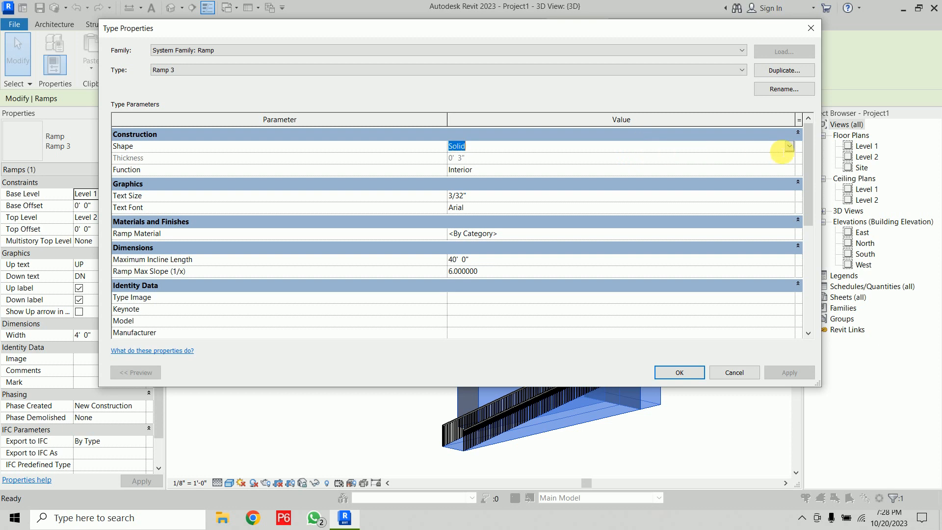
click(789, 147)
click(516, 153)
click(666, 370)
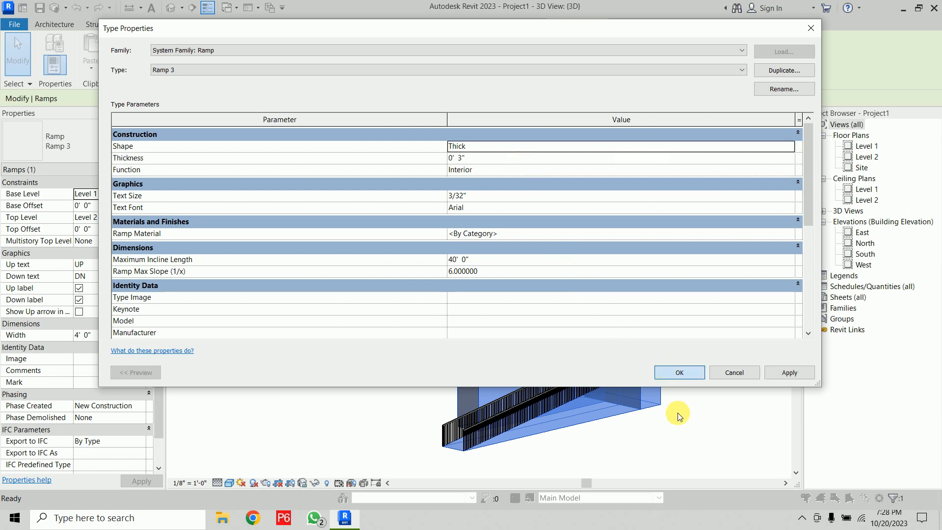
click(677, 424)
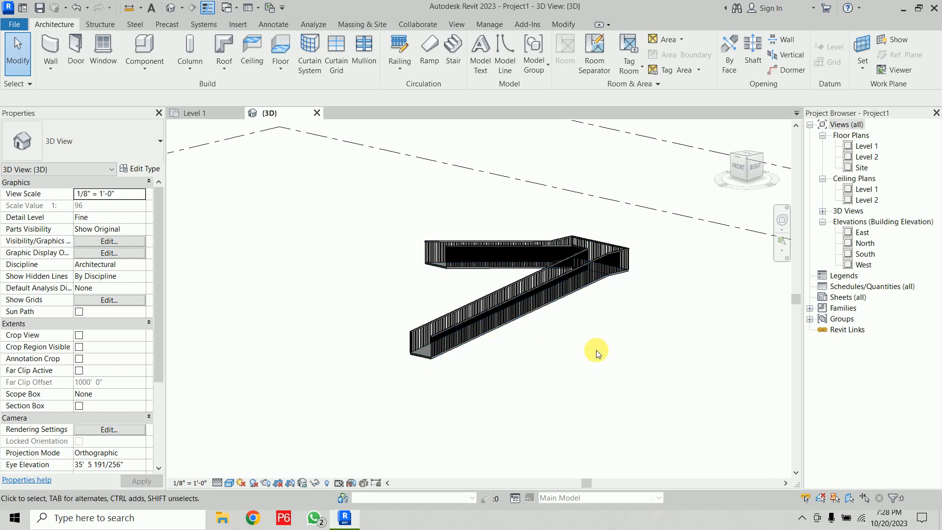
Delete the railings along both sides of the ramp.
click(629, 258)
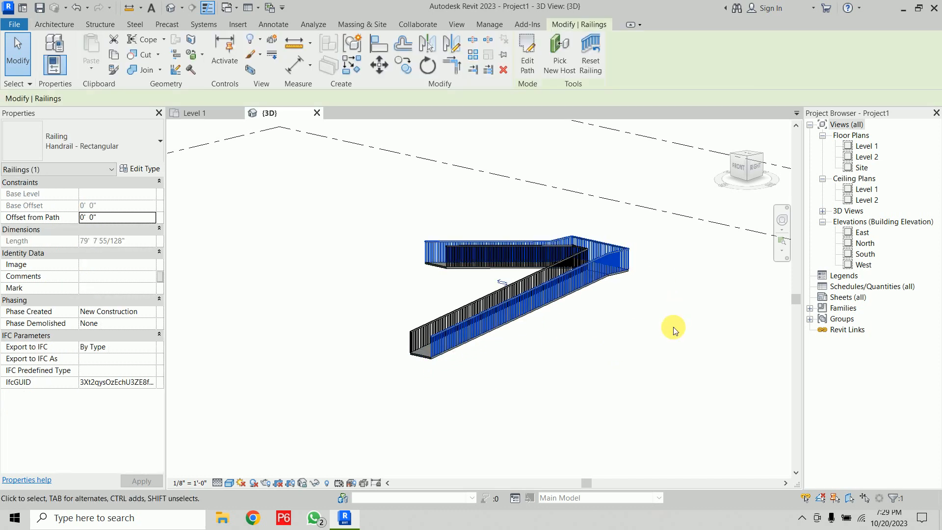
key(Delete)
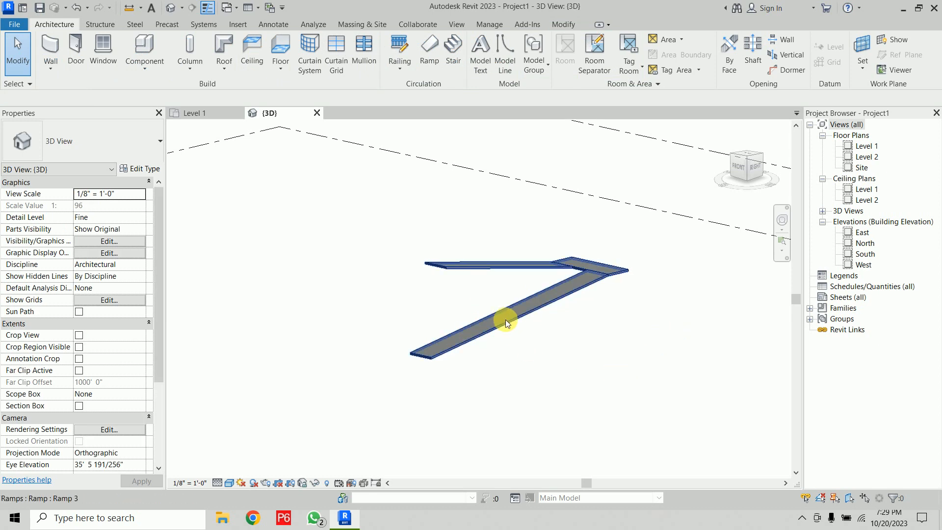
Open the East elevation and focus on the lower end of the ramp.
click(864, 234)
double_click(864, 235)
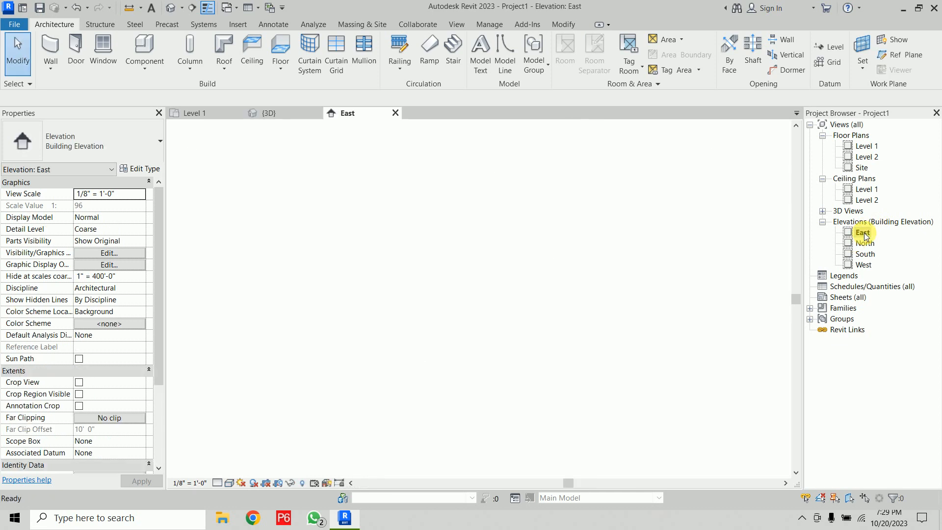
scroll(427, 322, up, 5)
scroll(425, 325, up, 3)
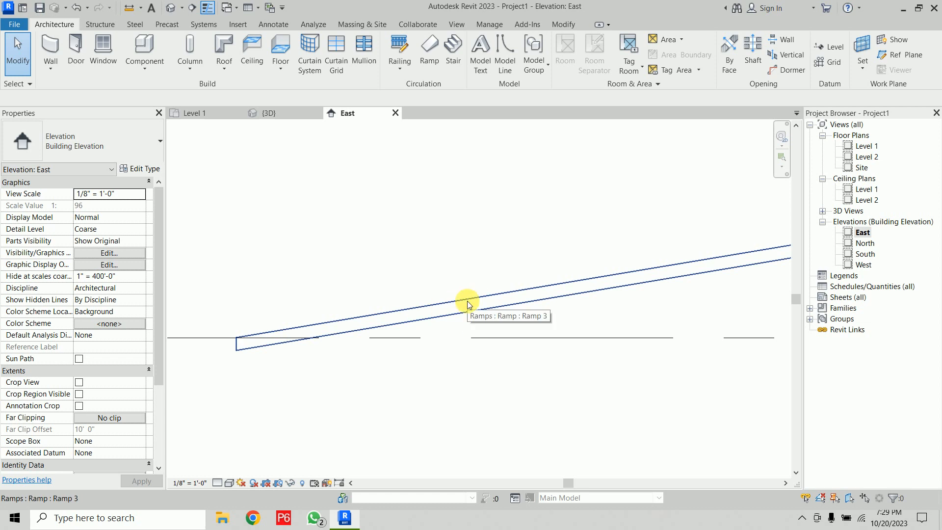
click(869, 72)
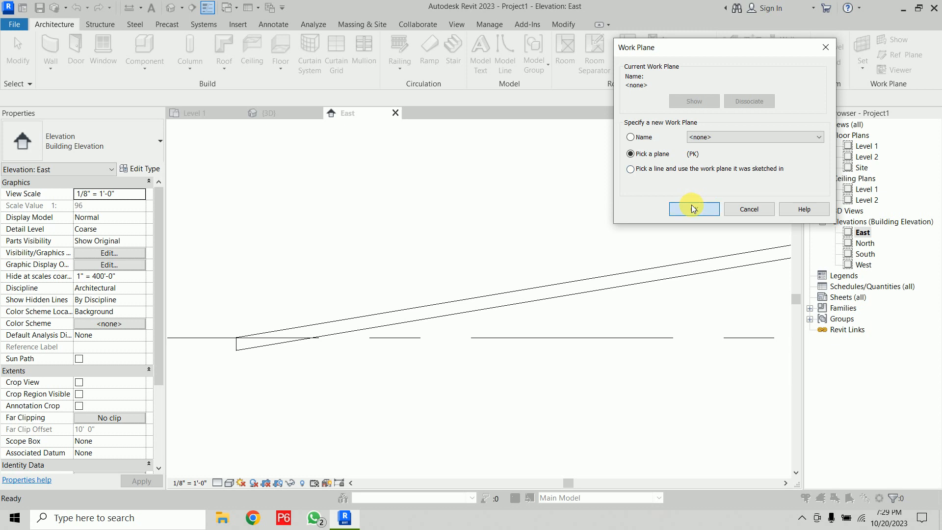
click(693, 209)
scroll(330, 325, up, 3)
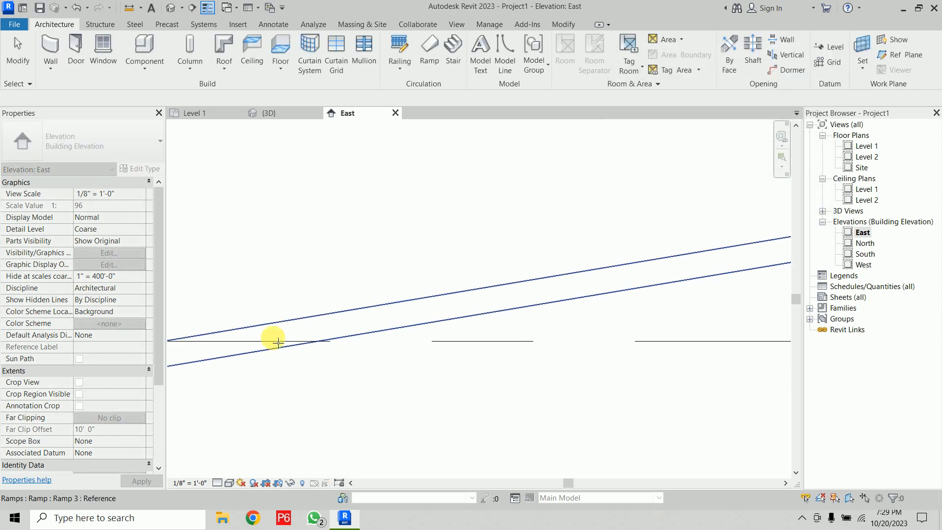
scroll(507, 248, down, 3)
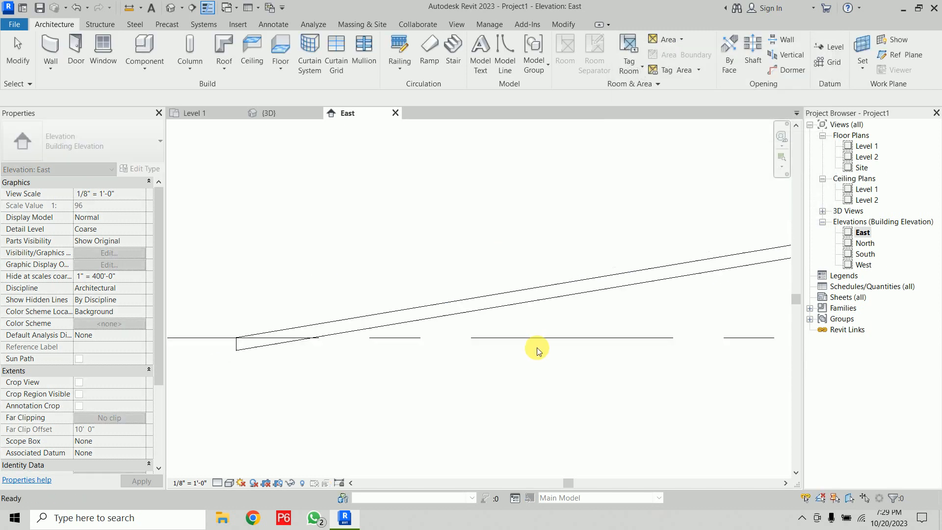
key(Escape)
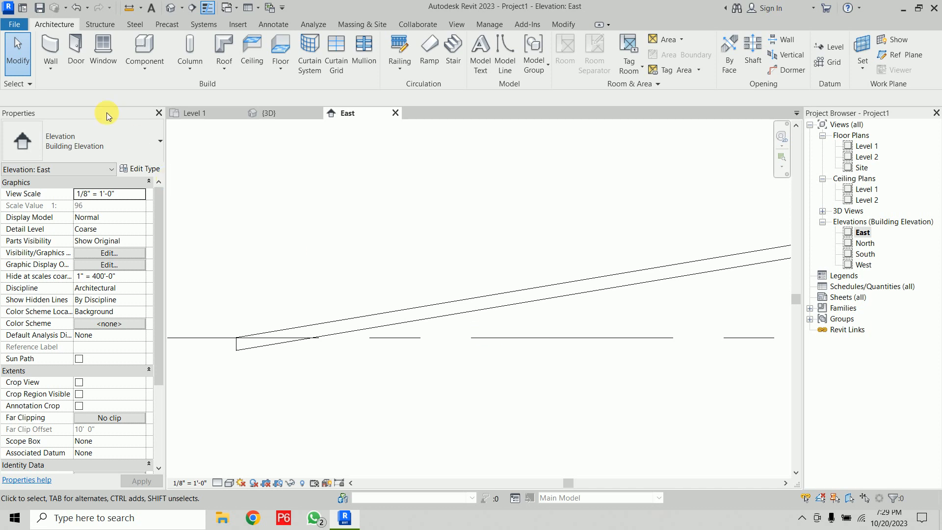
Create an in-place model in the Generic Models category with the name Generic Models 1.
click(141, 68)
click(156, 116)
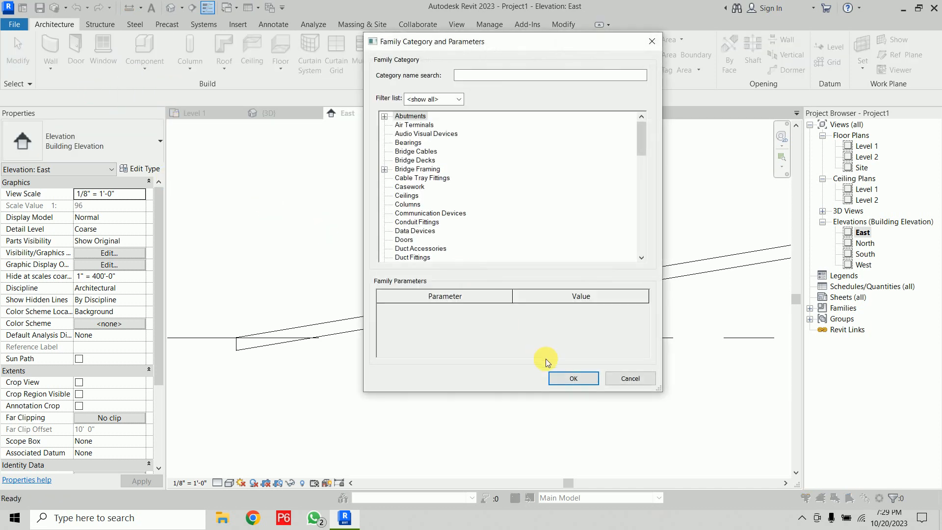
scroll(473, 221, down, 3)
scroll(419, 235, down, 2)
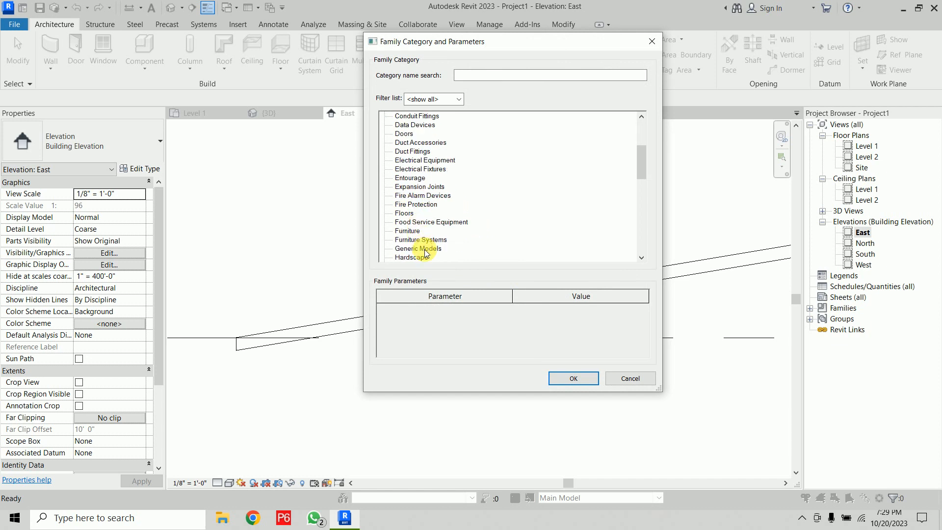
click(418, 248)
click(572, 378)
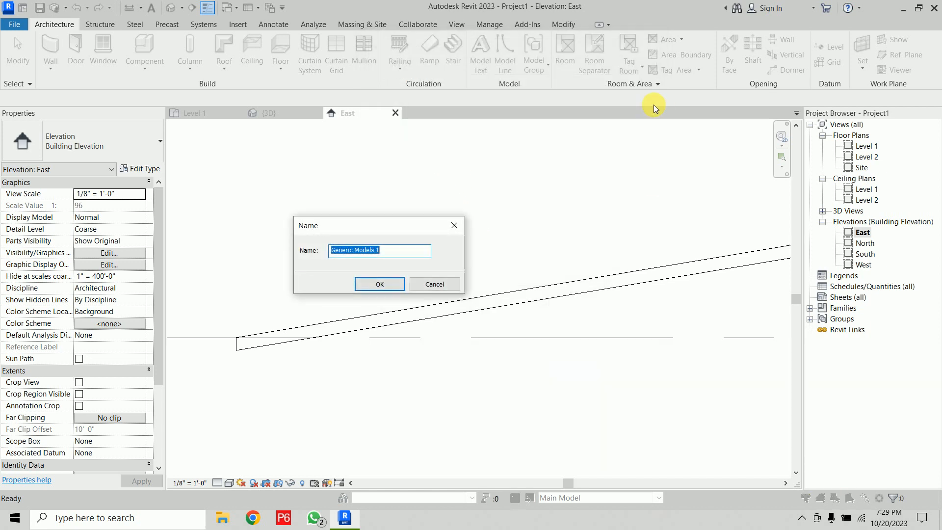
click(379, 284)
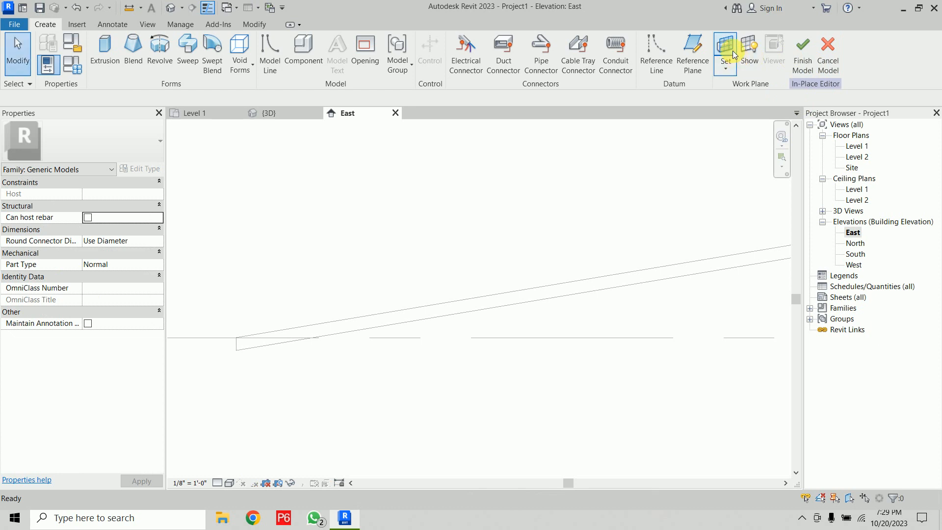
Set the work plane by picking the ramp's side face near its lower end.
click(726, 68)
click(743, 99)
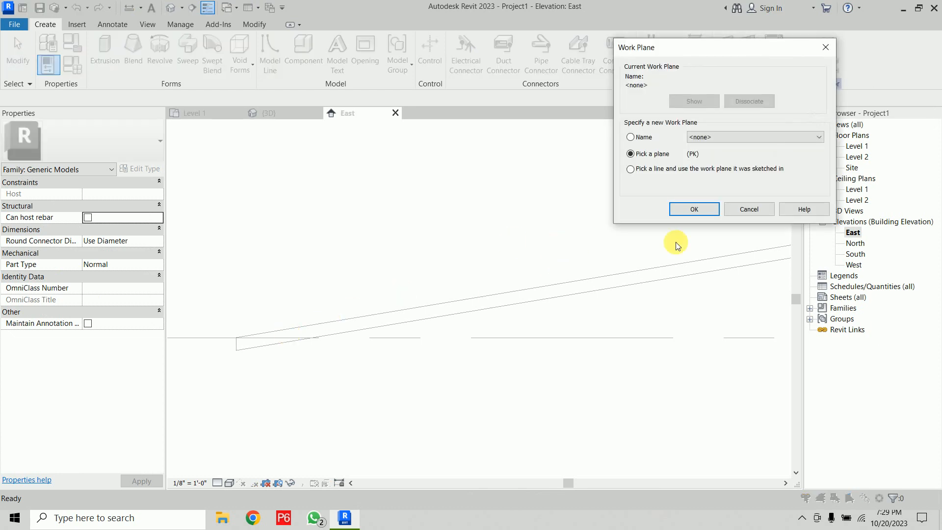
click(694, 209)
scroll(218, 359, up, 2)
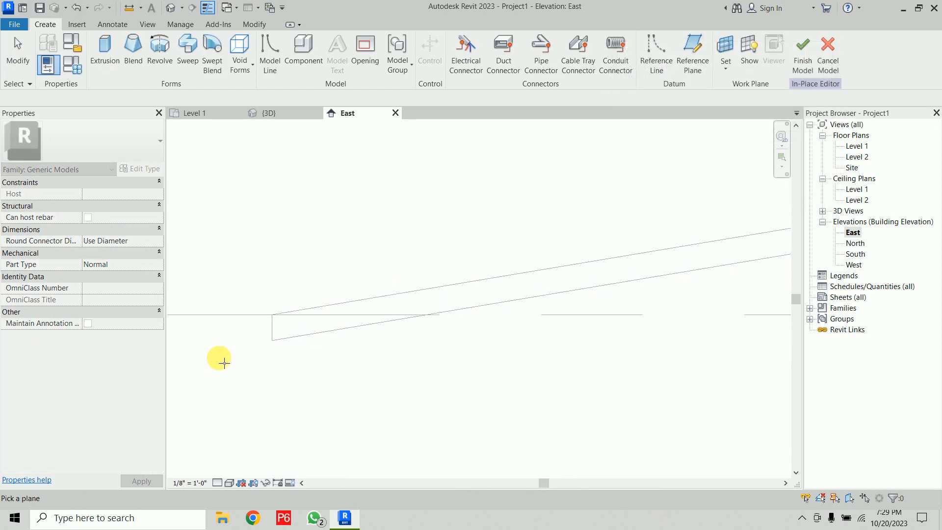
click(278, 331)
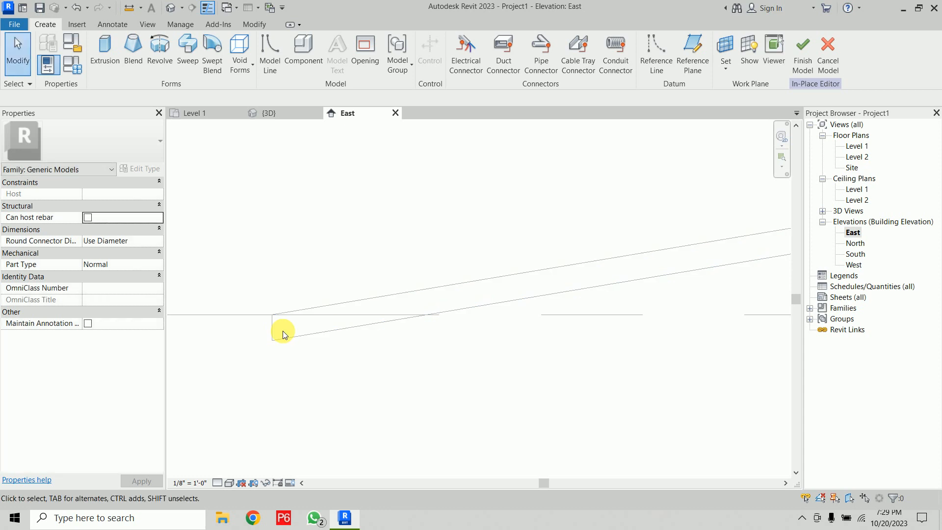
Start an extrusion and pick the lower edge of the ramp's side as its sloped sketch line.
click(103, 47)
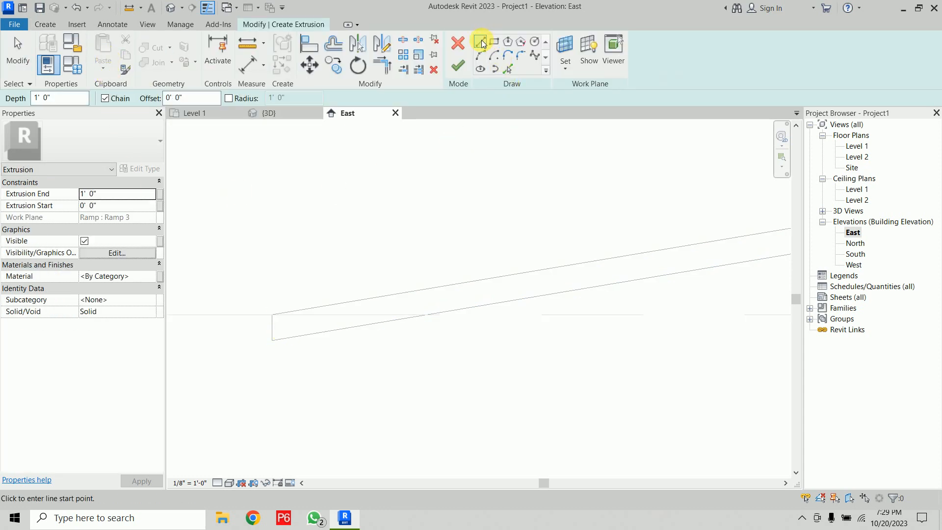
click(508, 69)
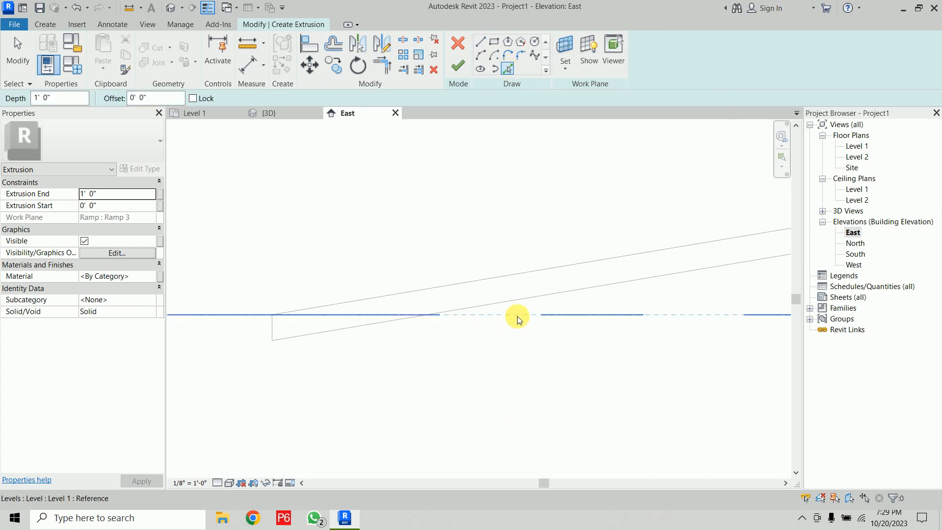
click(519, 300)
scroll(493, 361, down, 5)
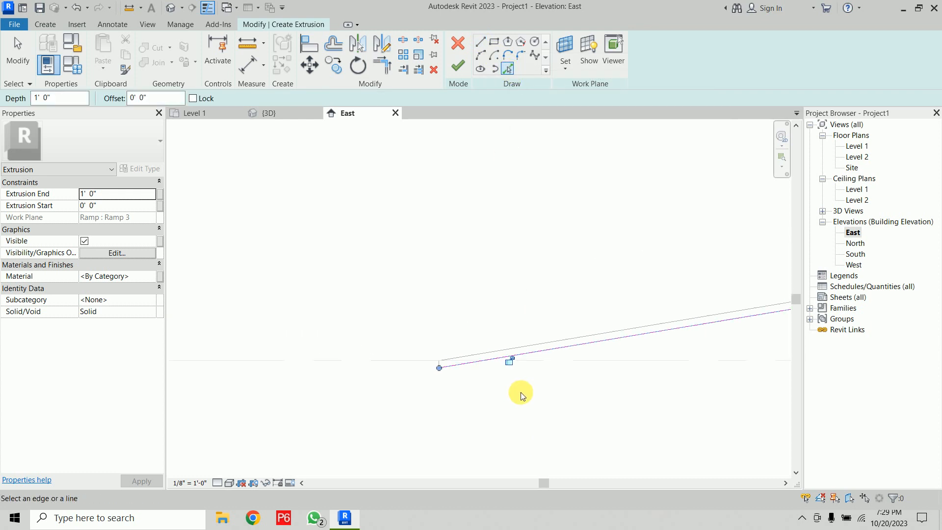
middle_drag(519, 391, 355, 337)
Sketch a horizontal line about 15'-10" long from the ramp's lower end, then a vertical line about 3'-11" tall crossing the ramp.
click(480, 41)
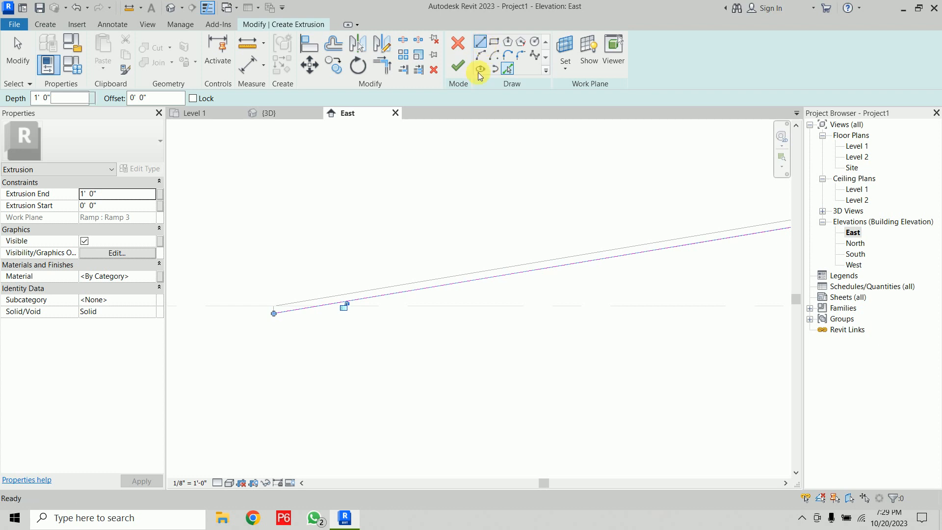
click(274, 312)
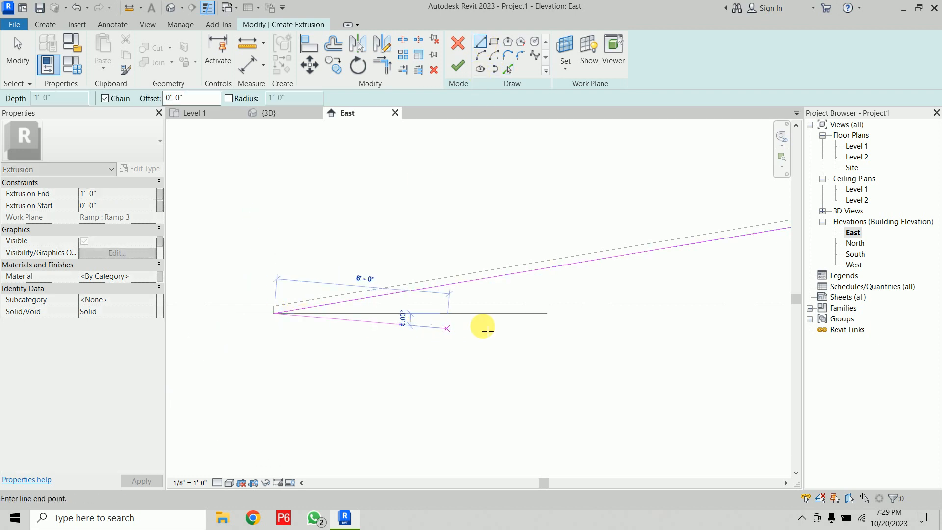
click(731, 312)
click(731, 200)
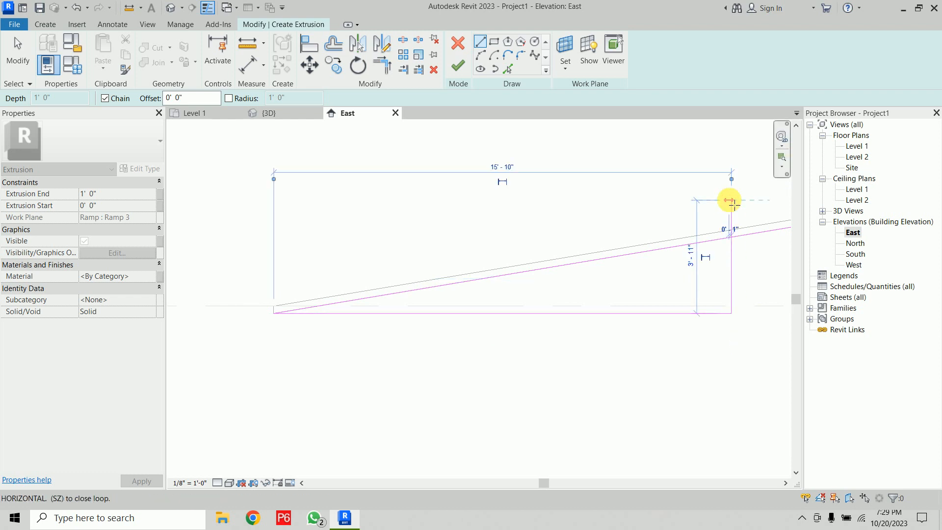
key(Escape)
key(Escape)
Trim the sloped line and the vertical line to a corner, closing the triangular profile under the ramp.
middle_drag(704, 203, 446, 227)
key(t)
key(r)
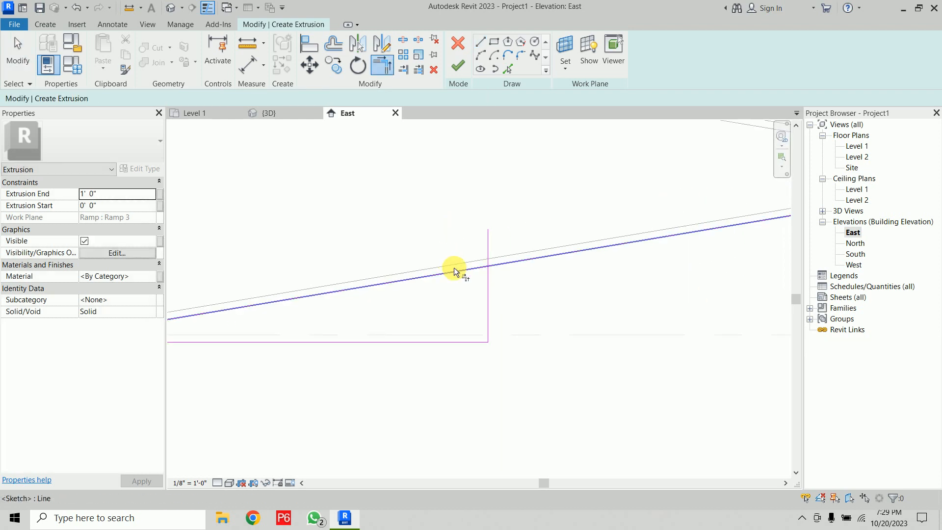
click(455, 270)
click(486, 285)
Set the extrusion end to 4' and finish the triangular extrusion sketch.
scroll(532, 314, down, 3)
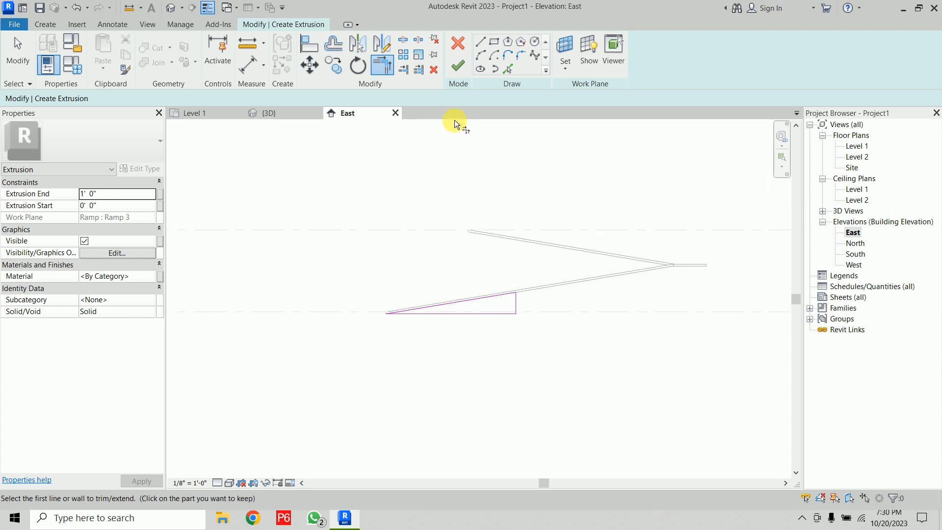
click(113, 194)
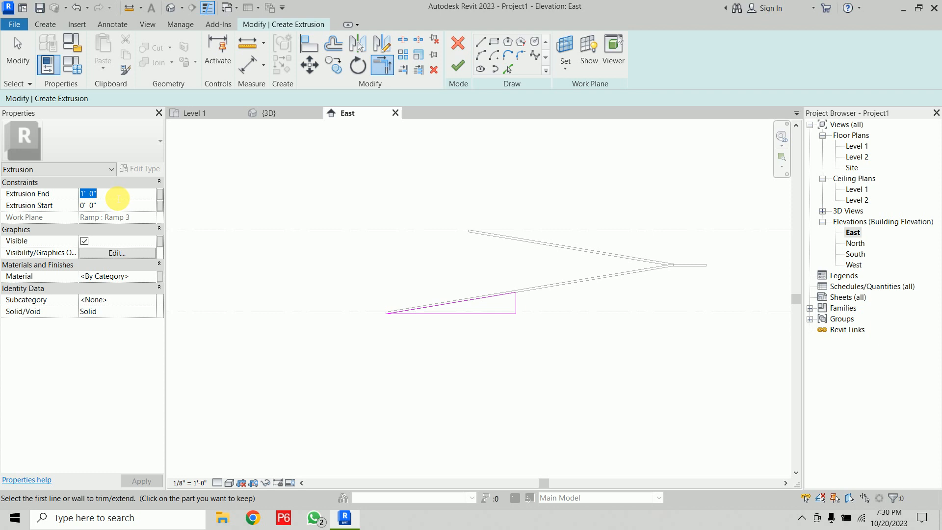
text(4')
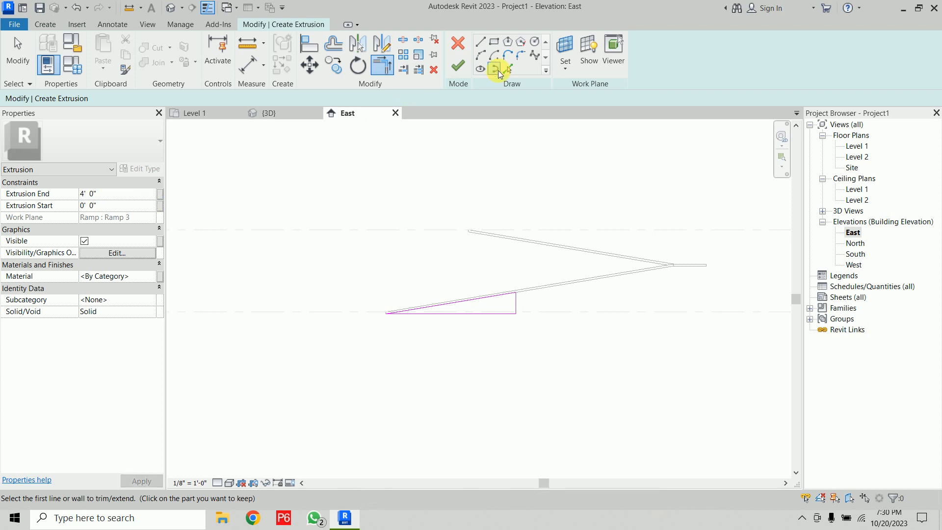
click(458, 66)
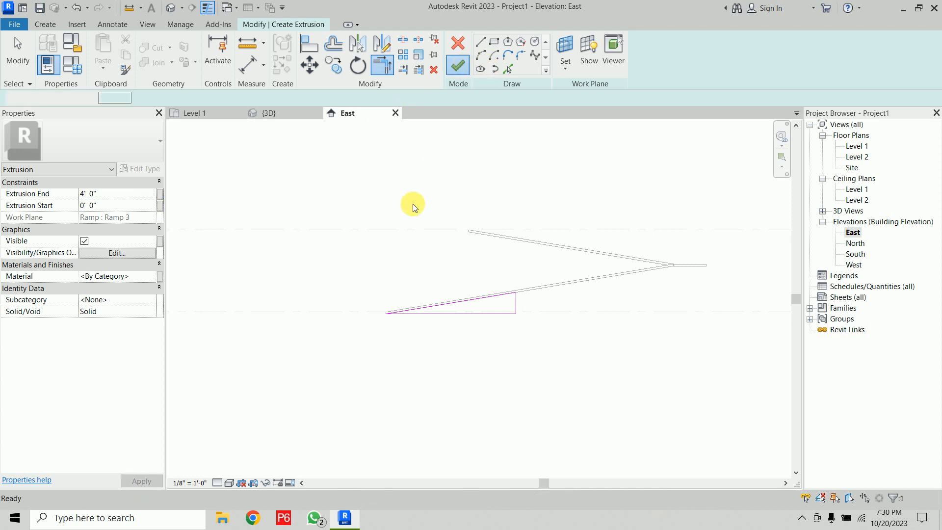
In the 3D view, set the extrusion end to -4' and finish the in-place model.
click(287, 113)
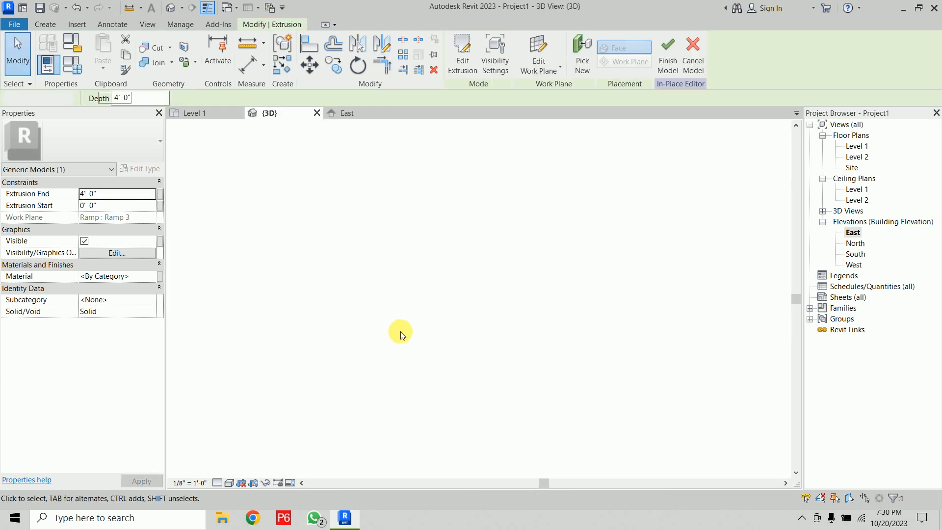
click(116, 195)
text(-4)
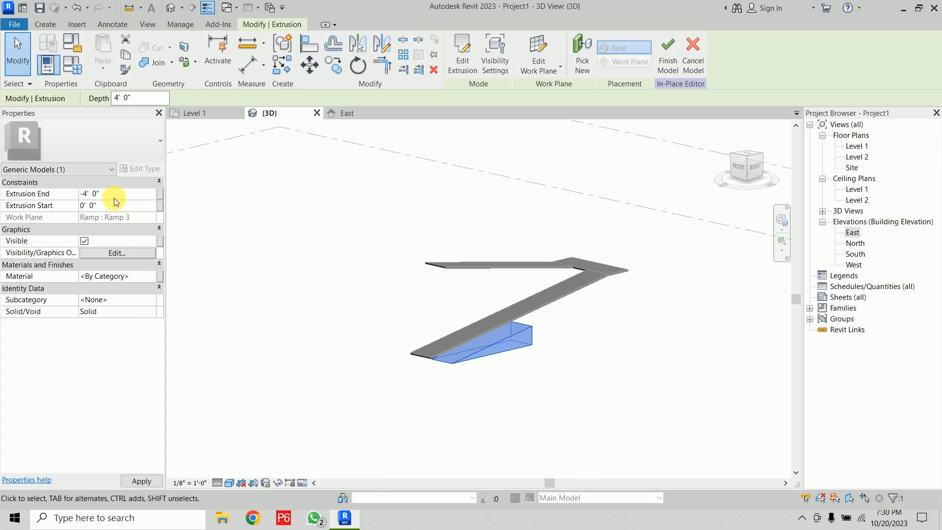
click(501, 407)
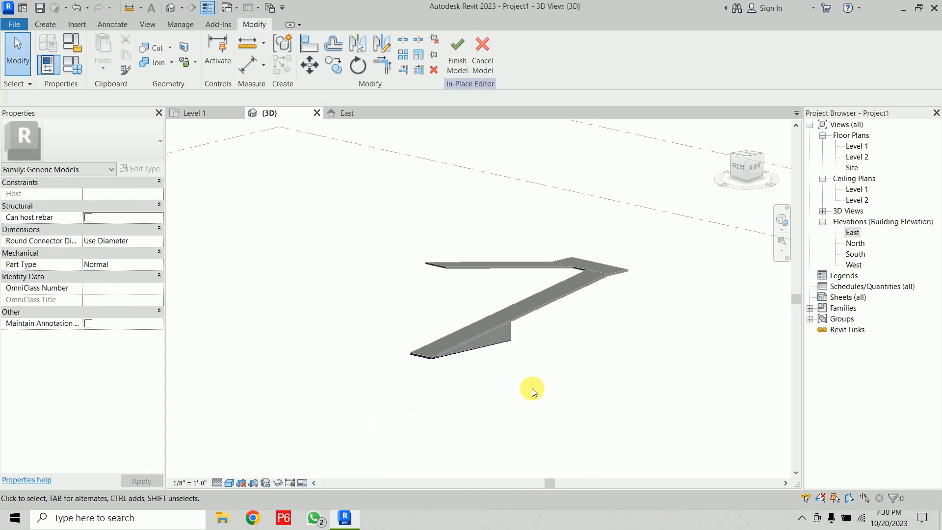
mouse_move(532, 389)
shift+middle_down()
mouse_move(702, 389)
mouse_move(726, 333)
mouse_move(532, 401)
shift+middle_up()
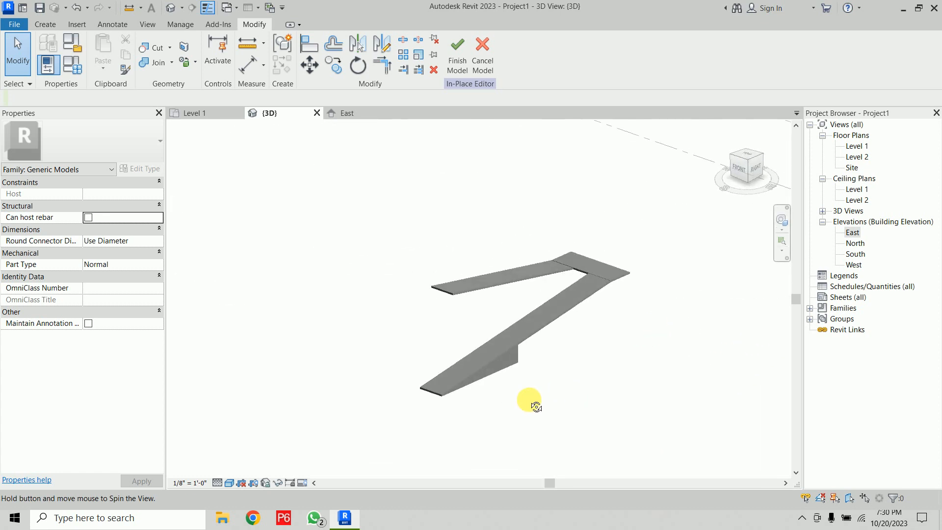
click(455, 62)
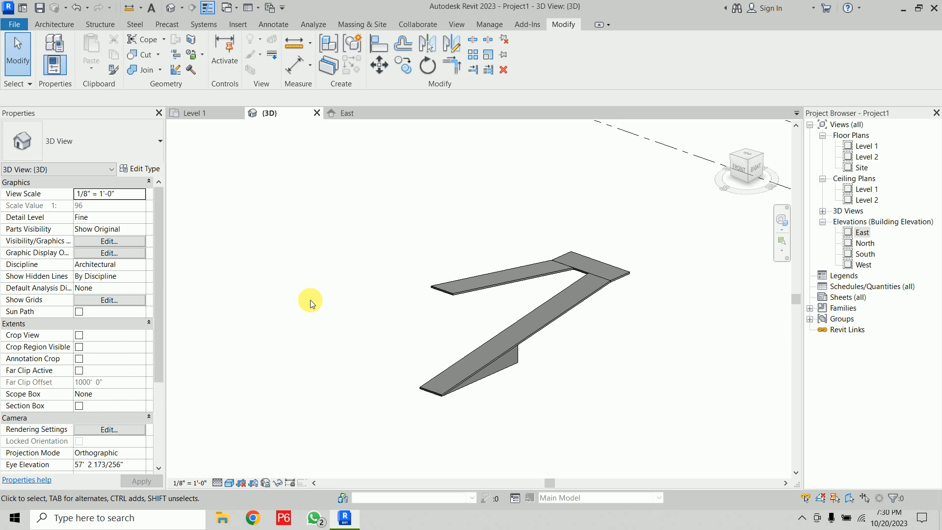
Open the ramp's sketch for editing and switch to the Level 1 floor plan.
scroll(595, 294, up, 3)
click(590, 274)
scroll(613, 280, up, 3)
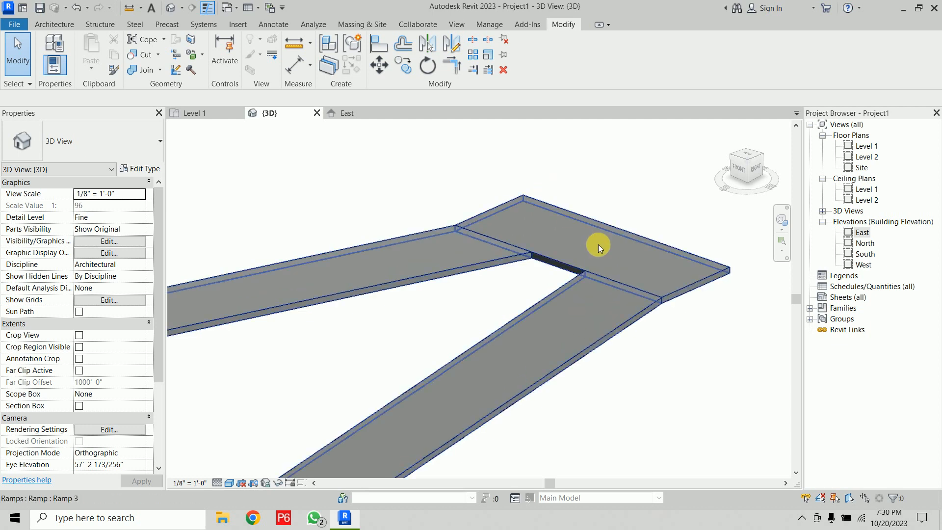
click(561, 202)
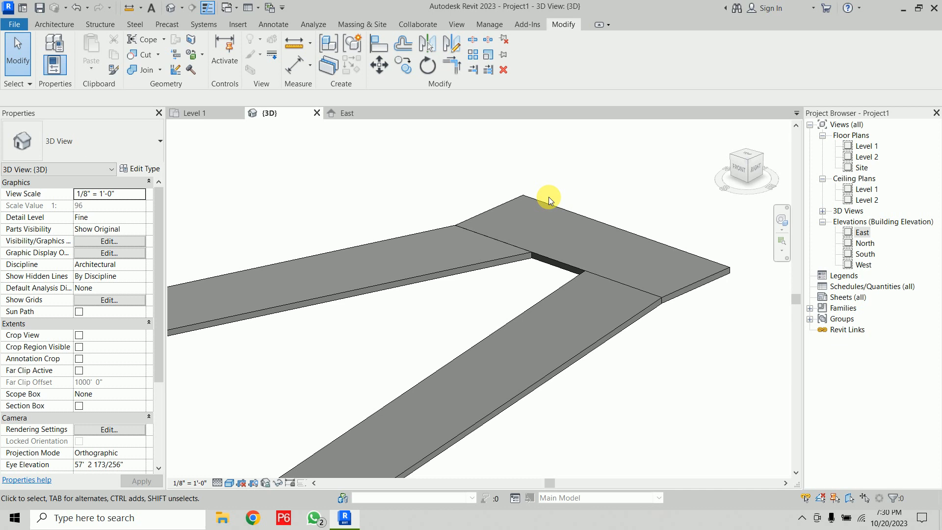
click(580, 220)
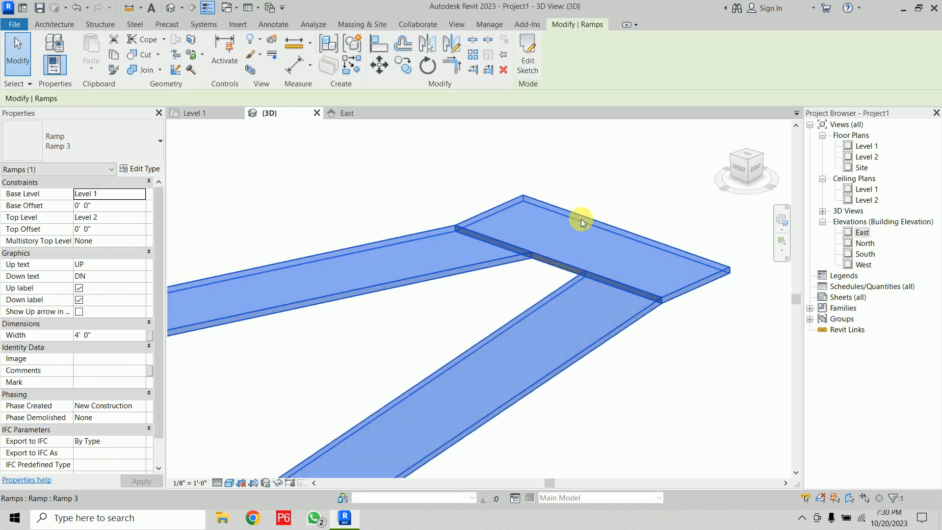
click(524, 49)
click(204, 113)
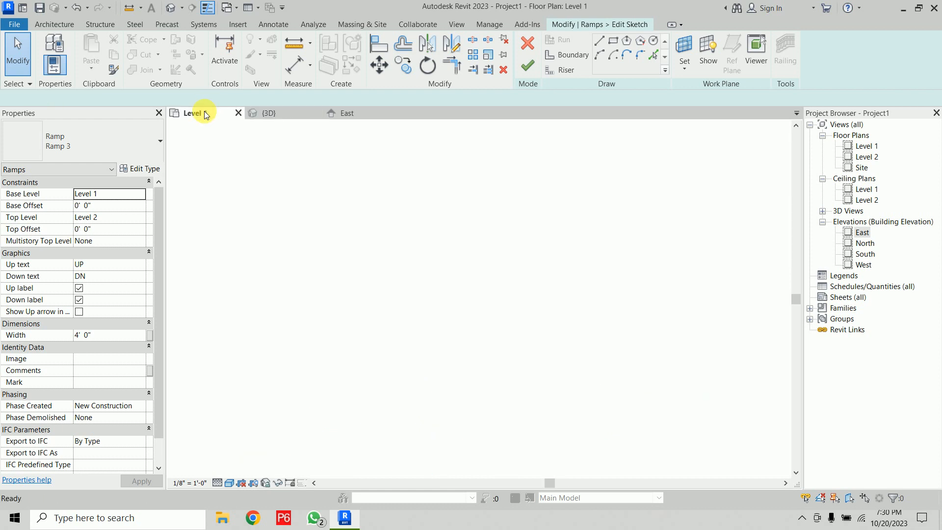
Replace the landing's straight inner boundary line between the two runs with a semicircular arc of about 1'-4 3/4" radius.
scroll(608, 202, up, 3)
middle_drag(580, 179, 633, 366)
scroll(539, 319, up, 2)
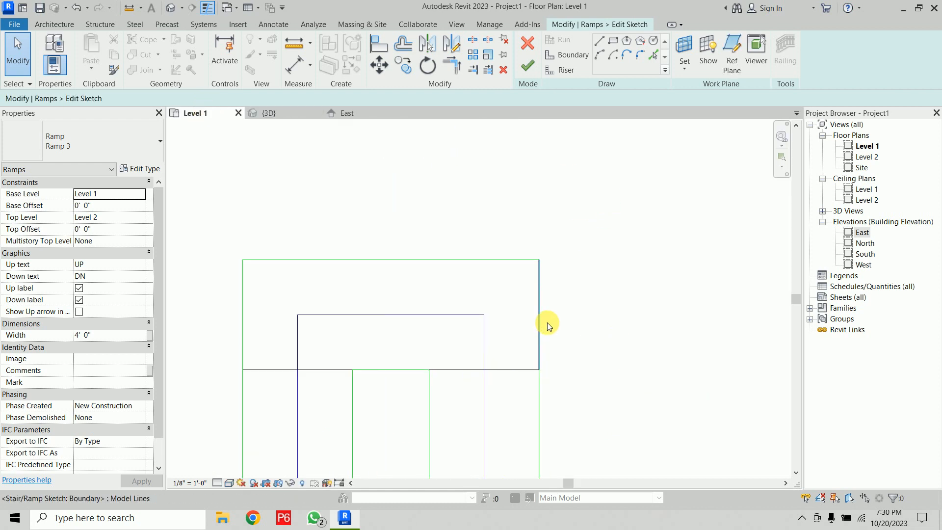
scroll(548, 326, down, 1)
scroll(600, 288, up, 2)
click(499, 327)
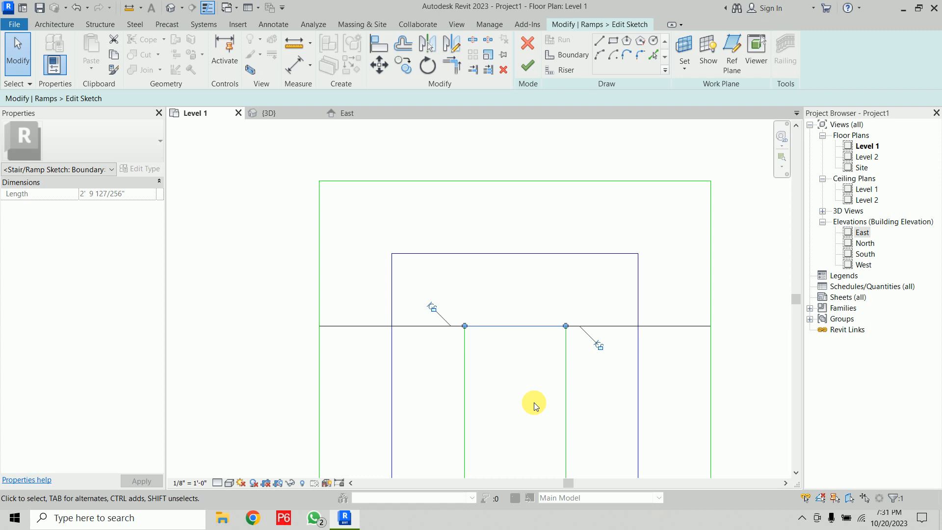
key(Delete)
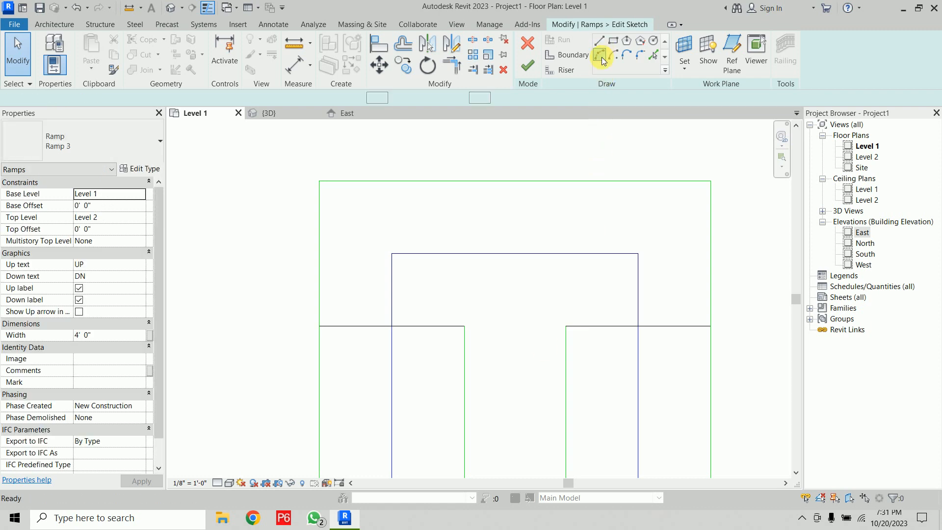
click(600, 55)
click(465, 326)
click(566, 326)
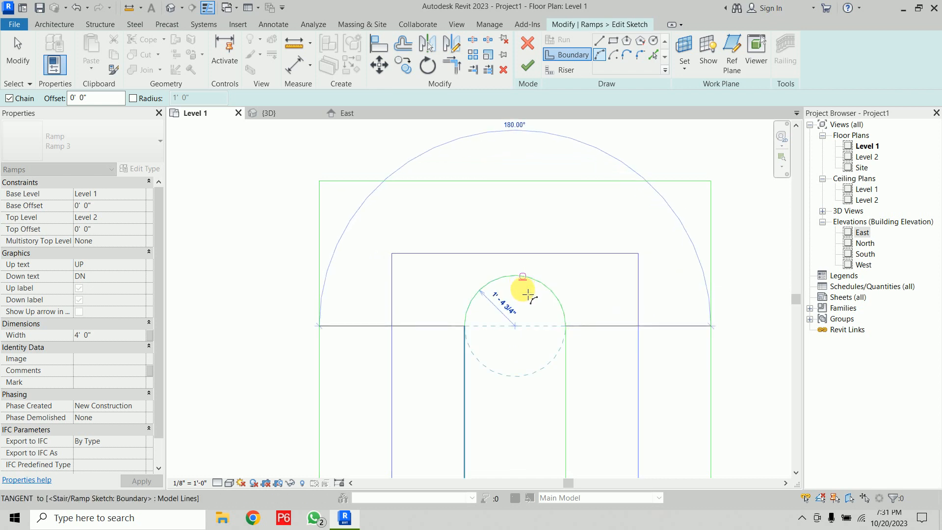
click(523, 279)
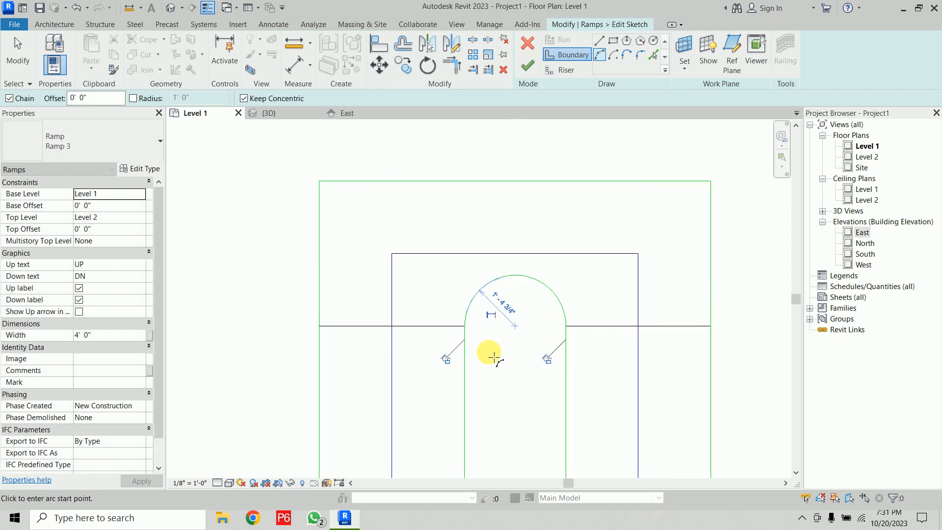
Replace the landing's straight outer boundary line with a semicircular arc of about 5'-4 3/4" radius spanning its outer corners.
scroll(573, 275, down, 1)
middle_drag(521, 249, 451, 267)
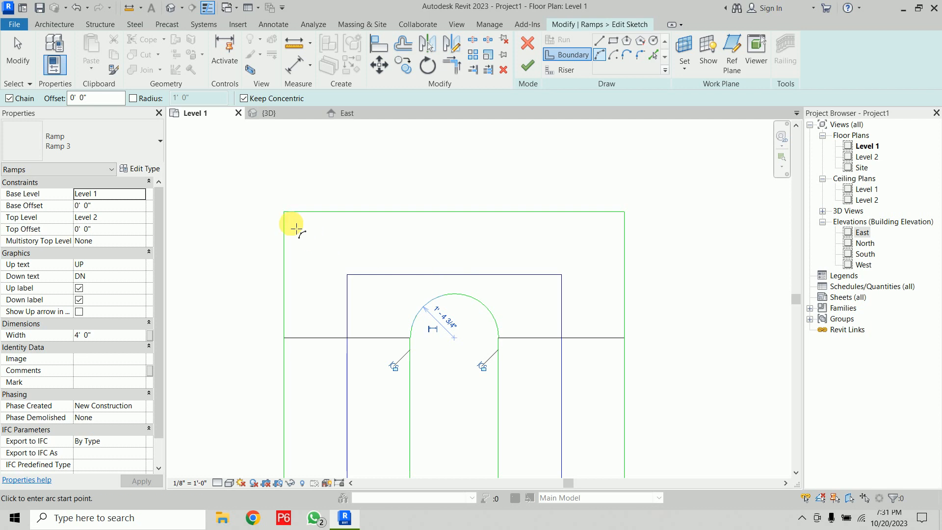
click(284, 212)
click(625, 211)
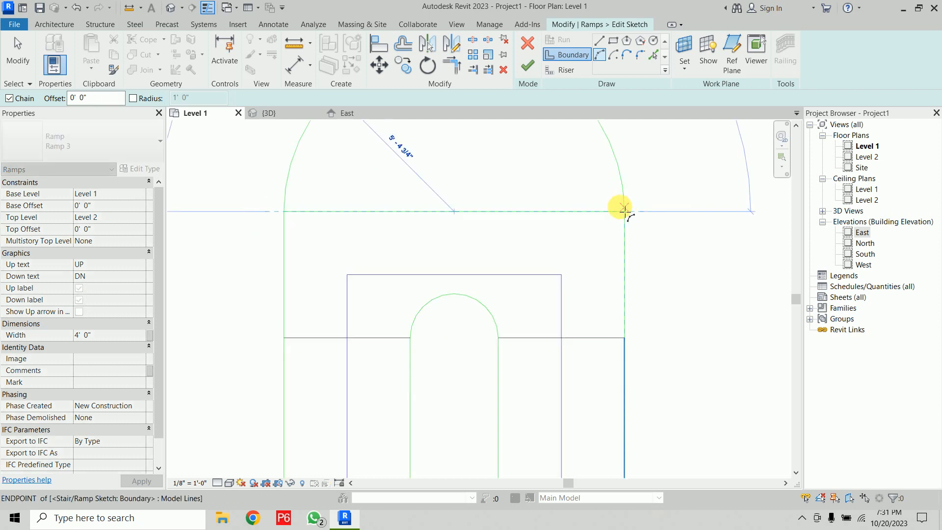
scroll(515, 151, down, 1)
middle_drag(515, 151, 504, 211)
click(504, 211)
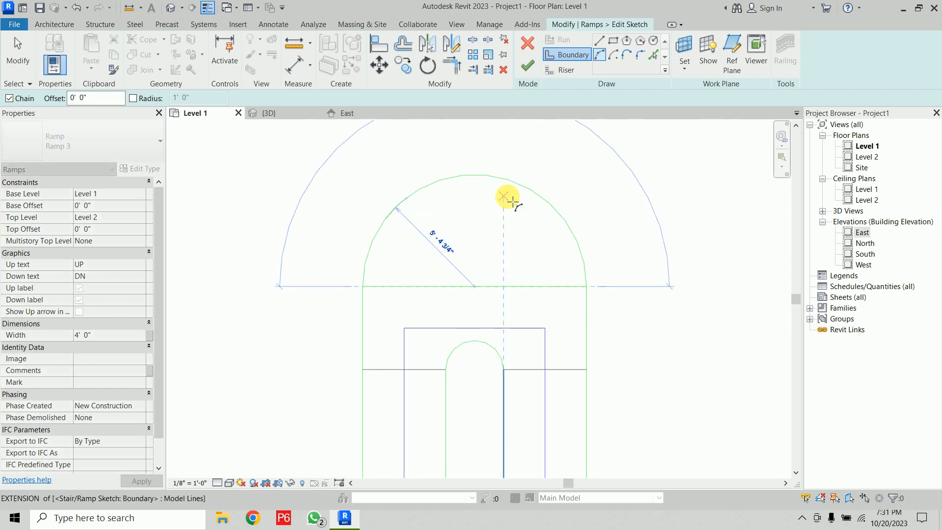
key(Escape)
key(Escape)
click(523, 284)
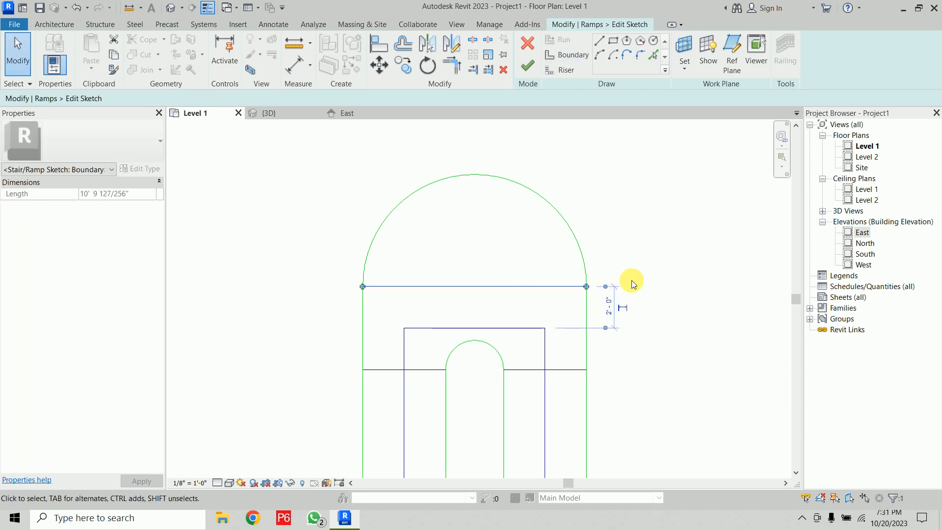
key(Delete)
Move the outer arc down until its ends meet the riser lines, deleting the landing's leftover side boundary lines that become too short.
click(554, 208)
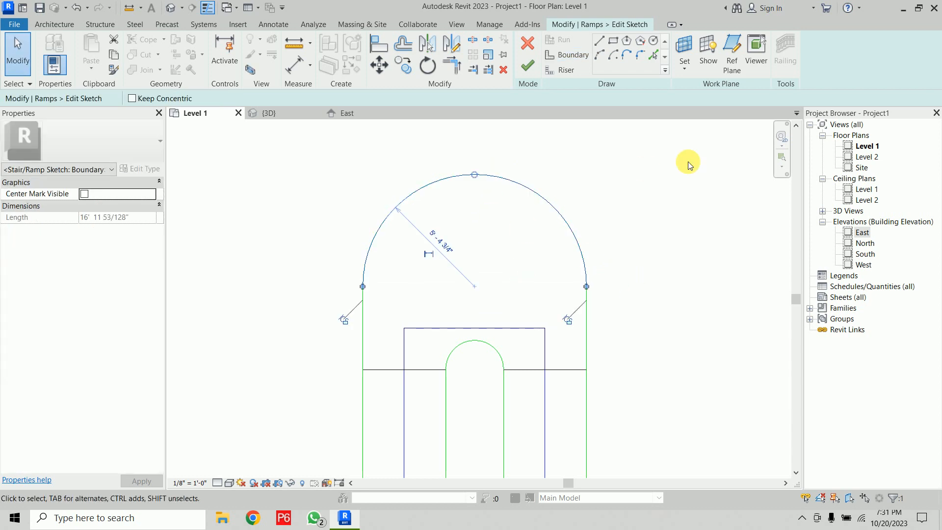
key(Down)
key(Down)
key(Down)
key(Down)
key(Down)
key(Down)
key(Down)
key(Down)
key(Down)
key(Down)
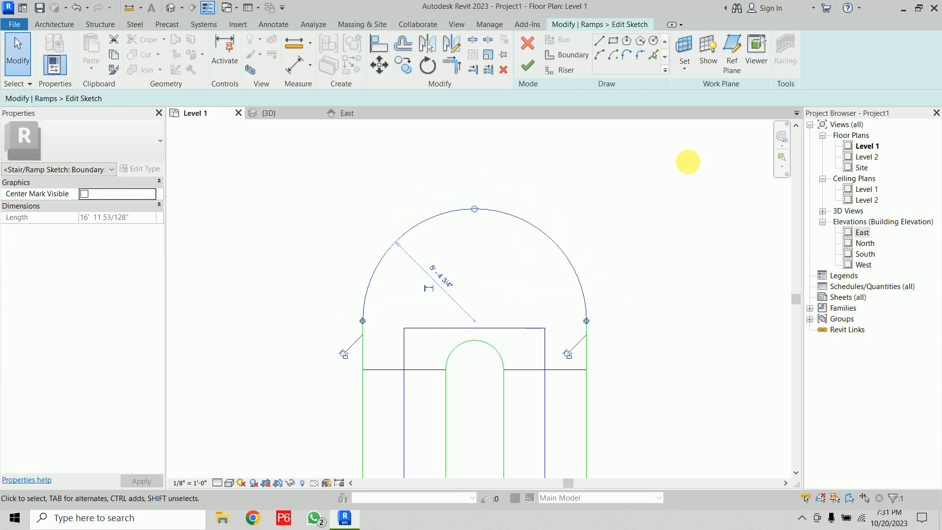
key(Down)
key(Down)
key(Down)
key(Down)
key(Down)
key(Down)
key(Down)
key(Down)
key(Down)
key(Down)
key(Down)
key(Down)
key(Down)
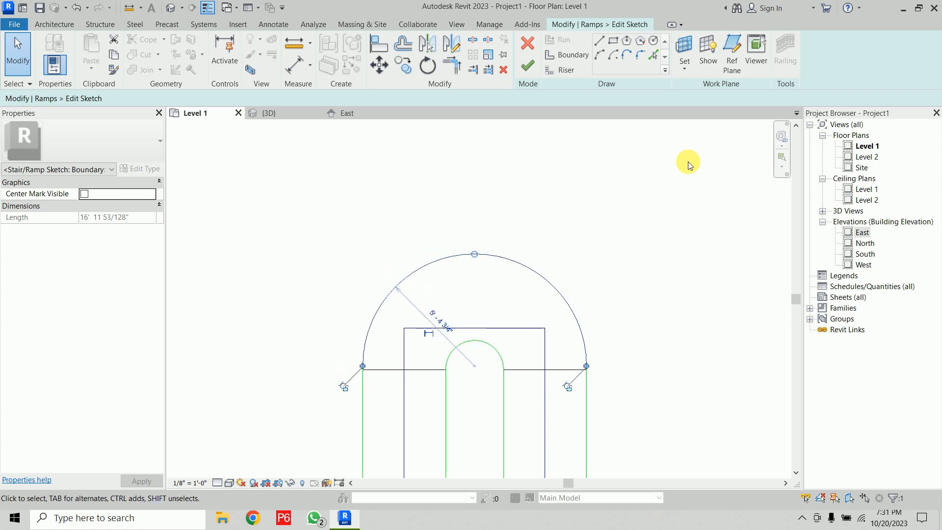
key(Down)
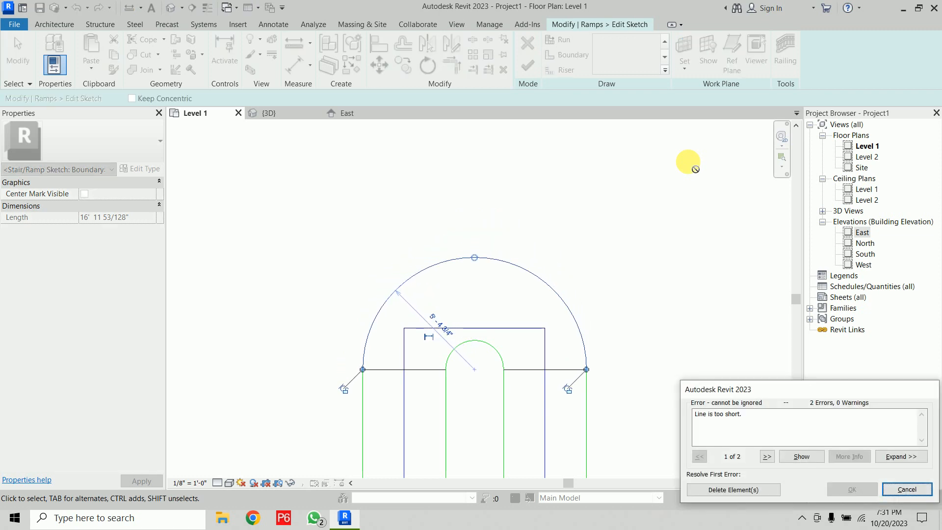
click(761, 490)
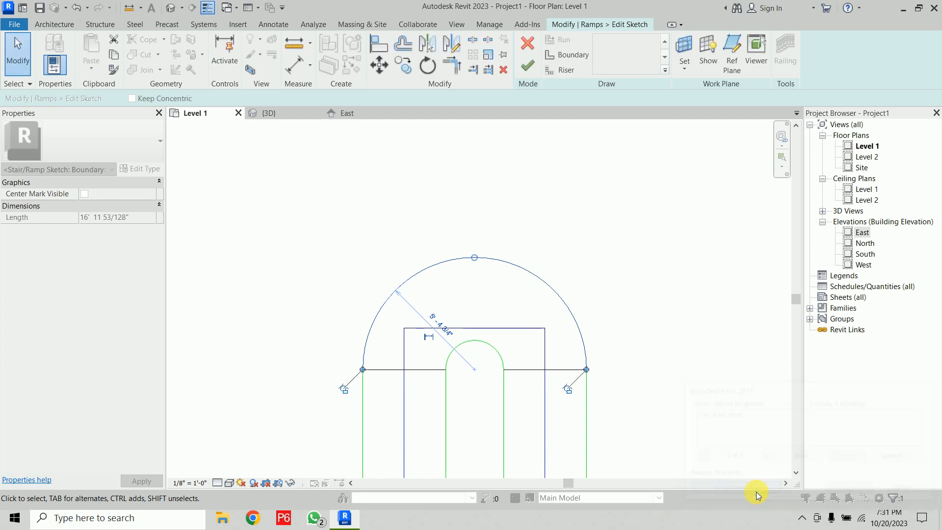
click(334, 384)
scroll(347, 384, up, 5)
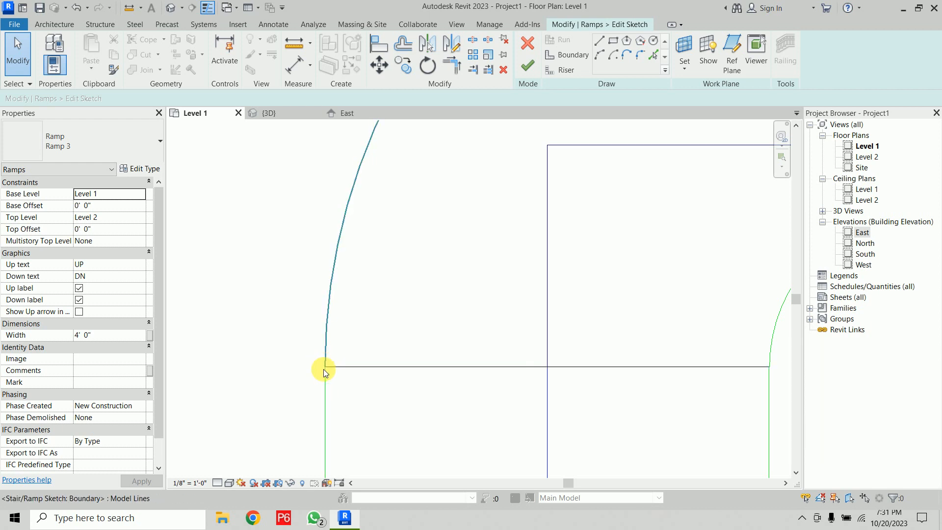
Finish the ramp's sketch with its curved landing and view the result in 3D.
scroll(322, 369, down, 4)
scroll(353, 391, up, 2)
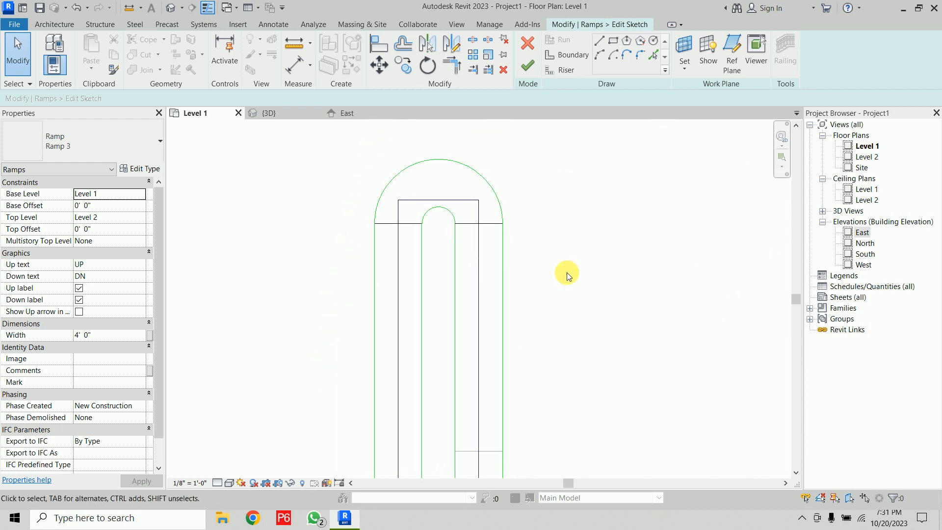
scroll(583, 245, down, 2)
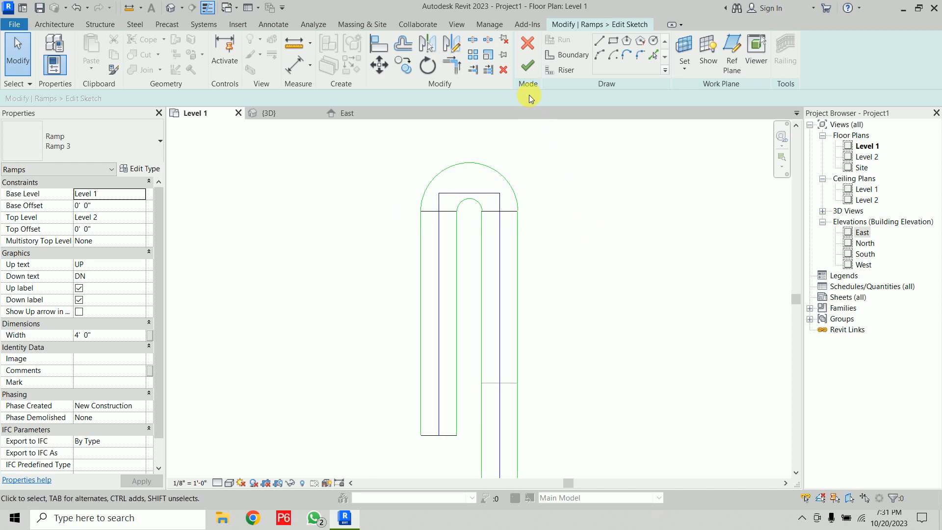
click(527, 73)
click(567, 273)
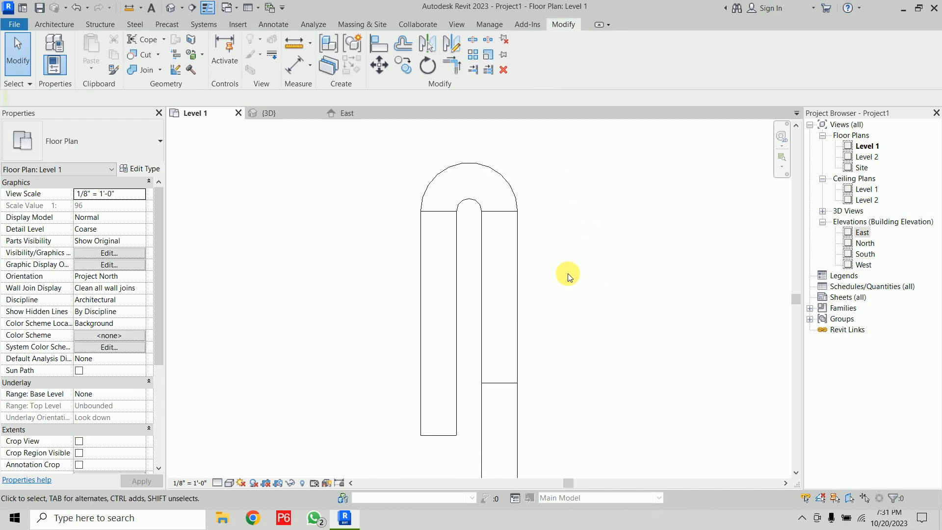
click(268, 115)
shift+middle_drag(584, 325, 807, 440)
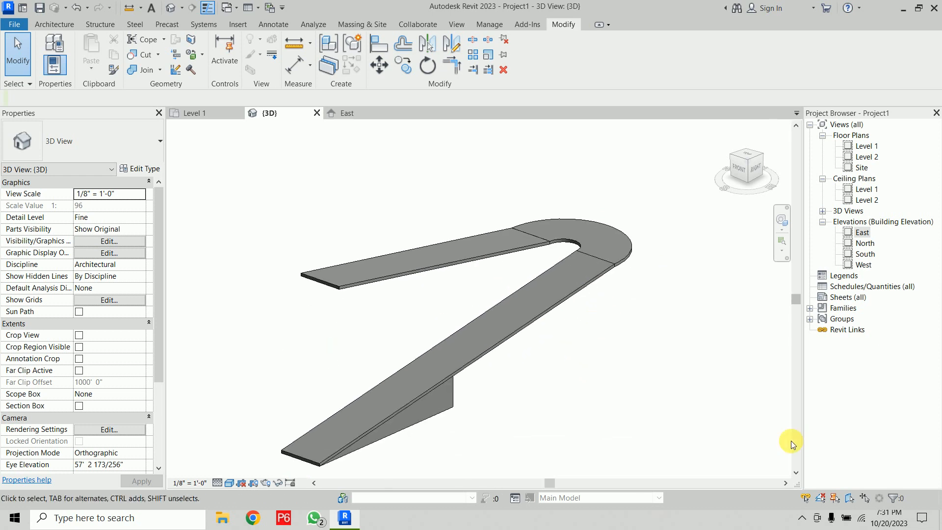
Place Handrail - Rectangular railings on Ramp 3 and delete the railing along its outer edge.
click(38, 24)
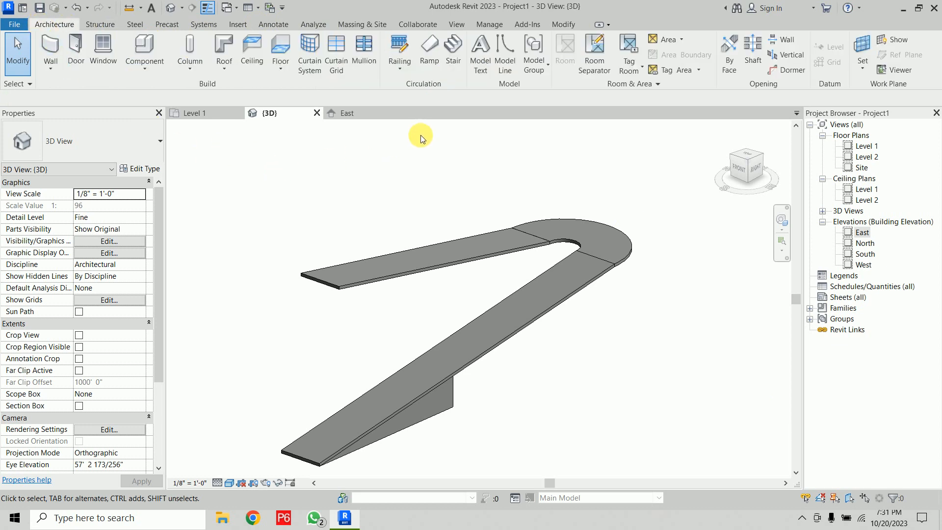
click(402, 68)
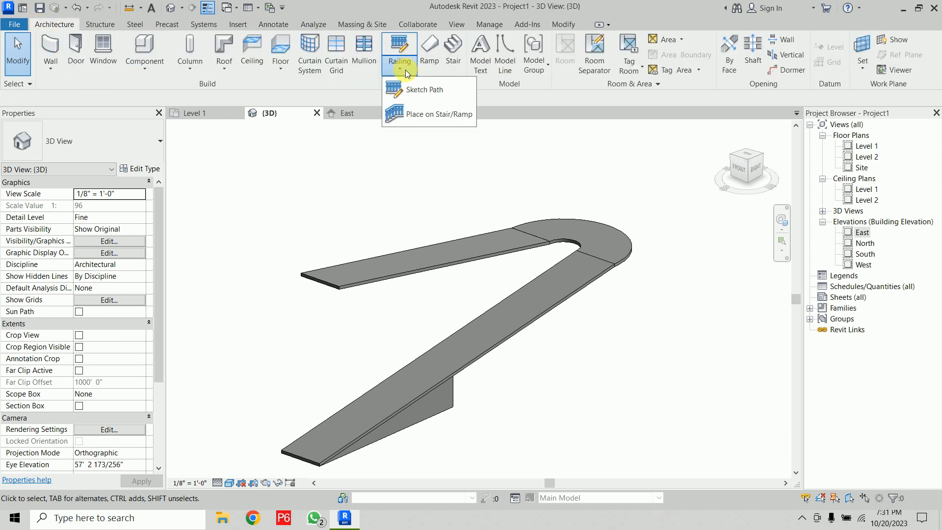
click(425, 122)
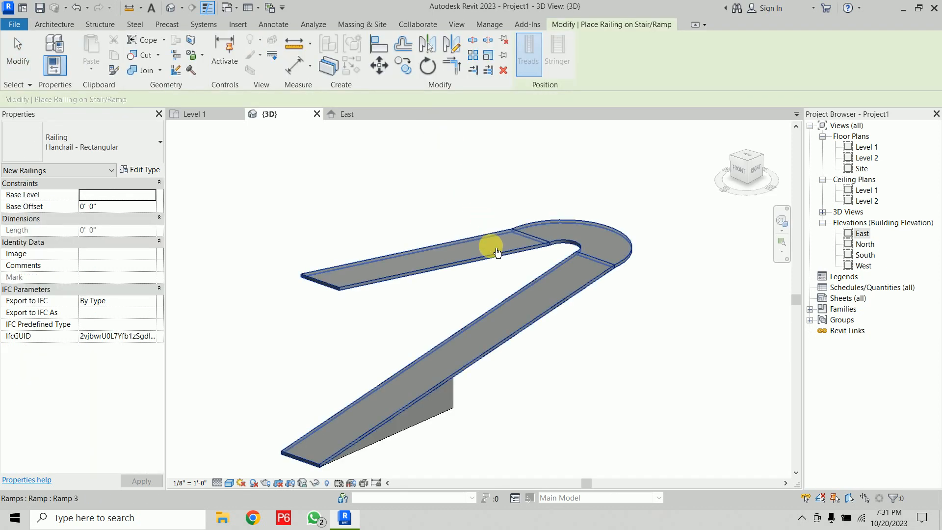
click(496, 252)
click(640, 376)
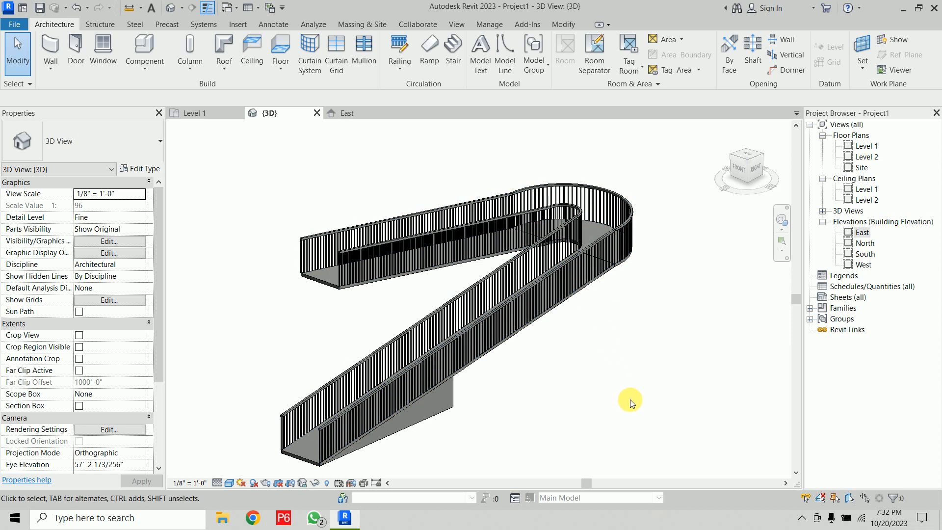
click(629, 228)
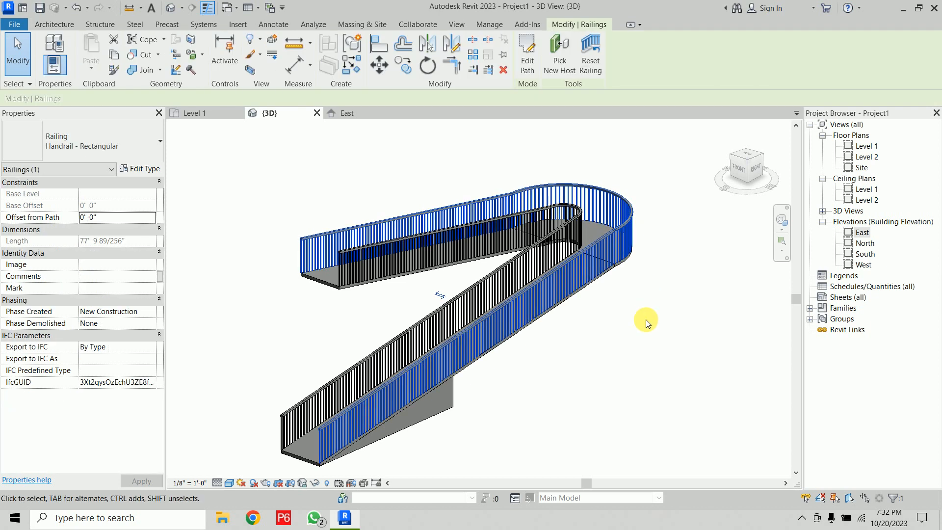
click(645, 324)
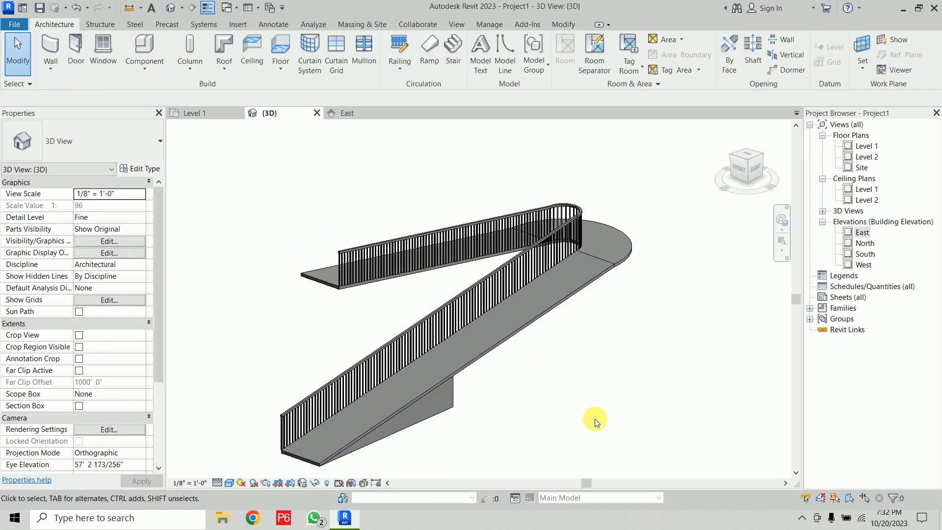
On Level 1, draw a 35' Generic - 8" wall along the first run's outer edge, with the location line set to Finish Face: Interior.
double_click(866, 147)
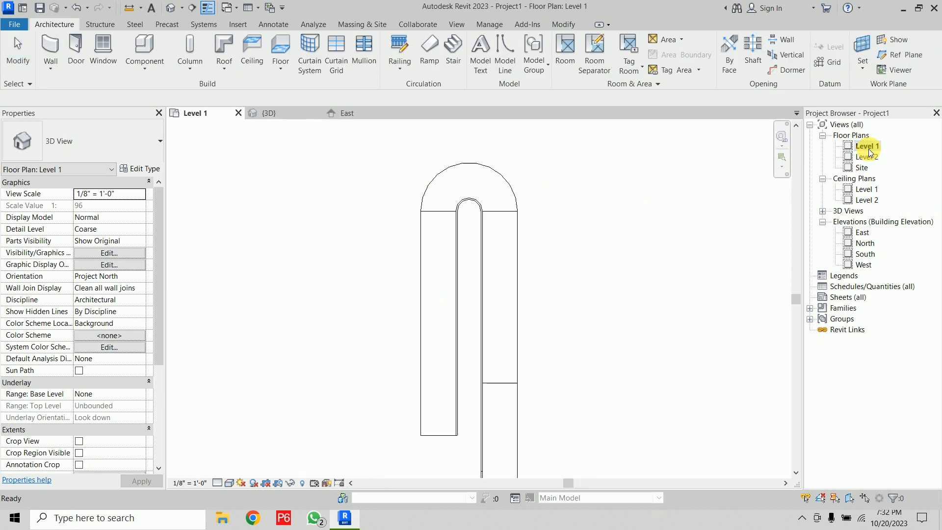
click(51, 68)
click(69, 87)
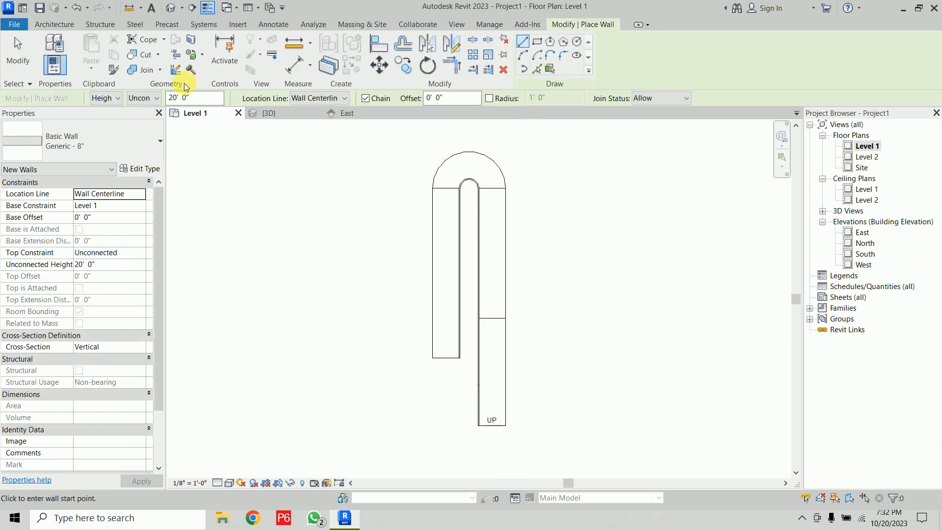
click(506, 425)
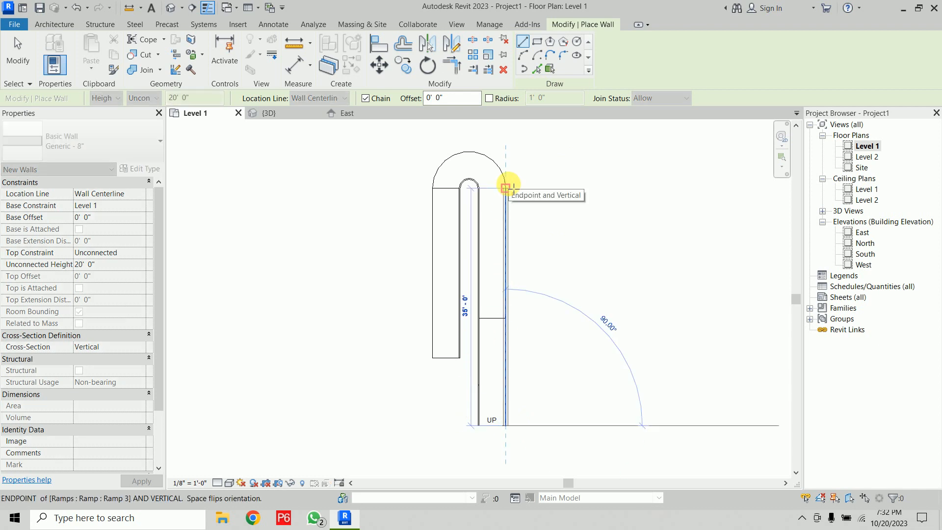
key(Escape)
click(327, 99)
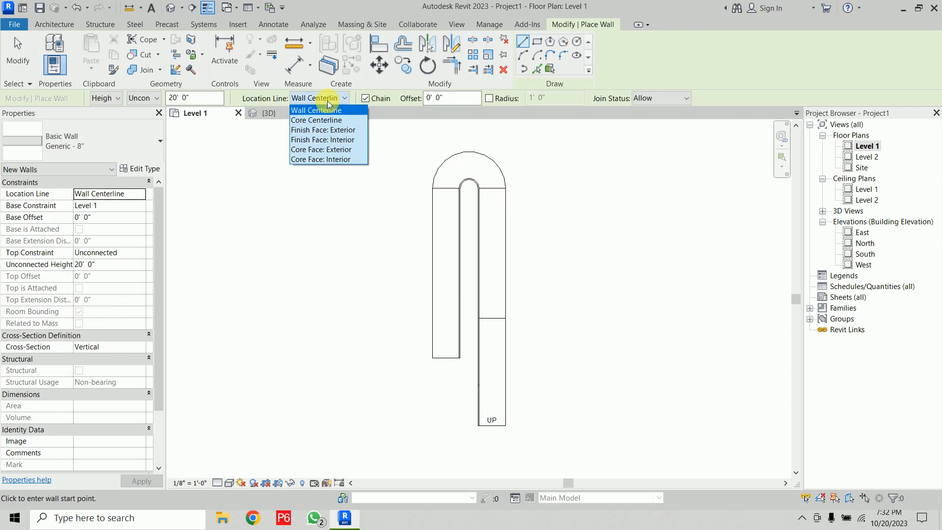
click(336, 140)
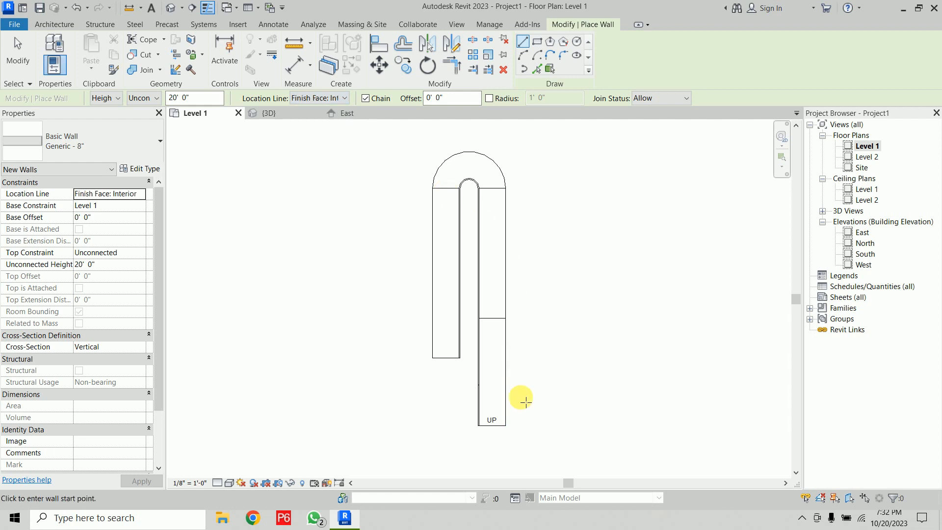
click(506, 426)
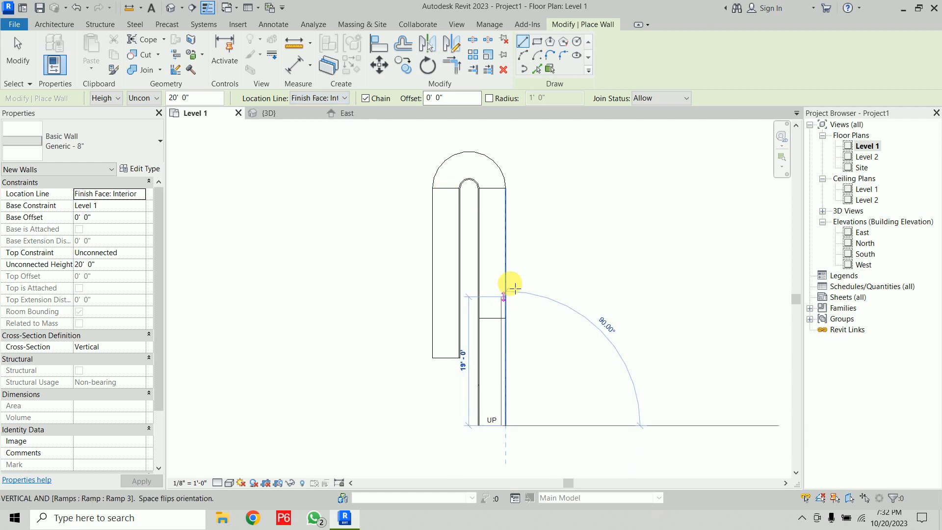
click(506, 188)
scroll(506, 194, up, 3)
key(Escape)
key(Escape)
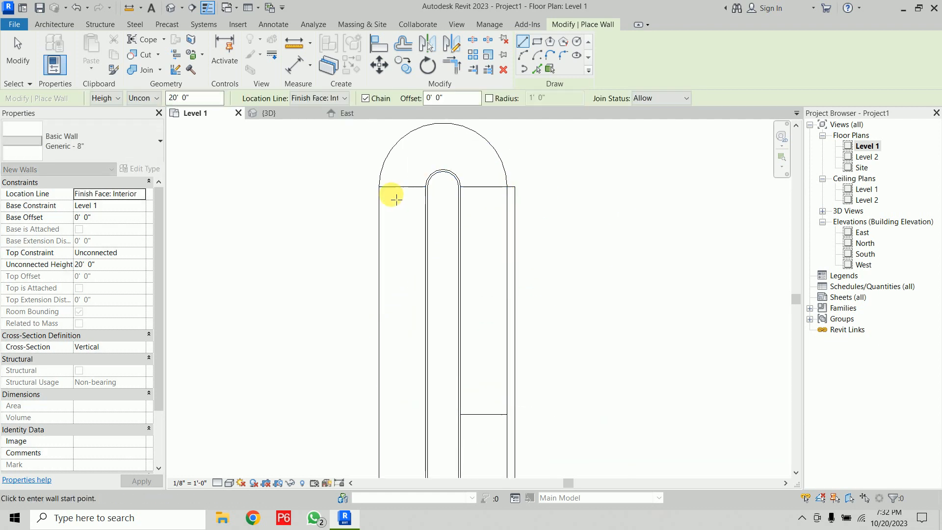
Draw a straight wall along the outer edge of the upper run, from the landing to the run's end.
click(378, 186)
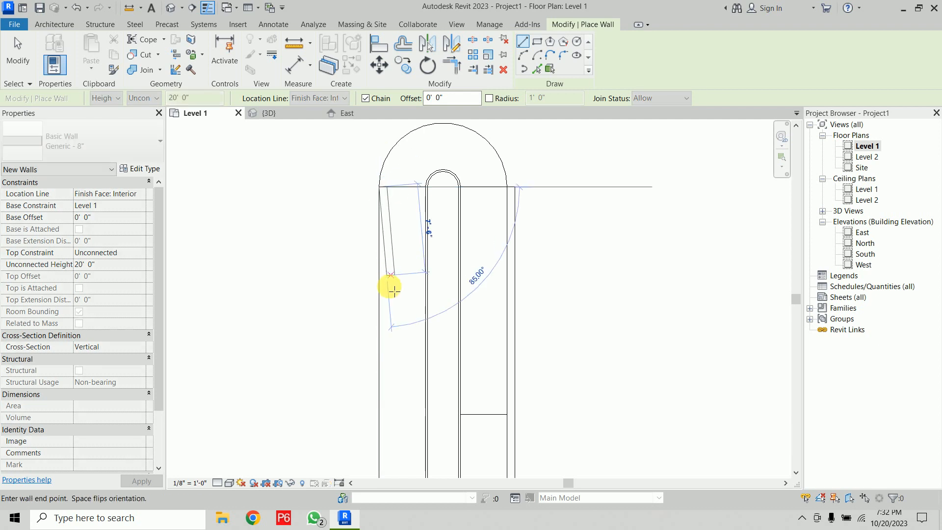
scroll(392, 336, down, 2)
click(384, 350)
key(Escape)
Draw a semicircular wall around the landing's outer edge, connecting the two straight walls.
middle_drag(512, 221, 514, 379)
scroll(497, 216, up, 1)
scroll(452, 288, up, 1)
middle_drag(482, 244, 513, 166)
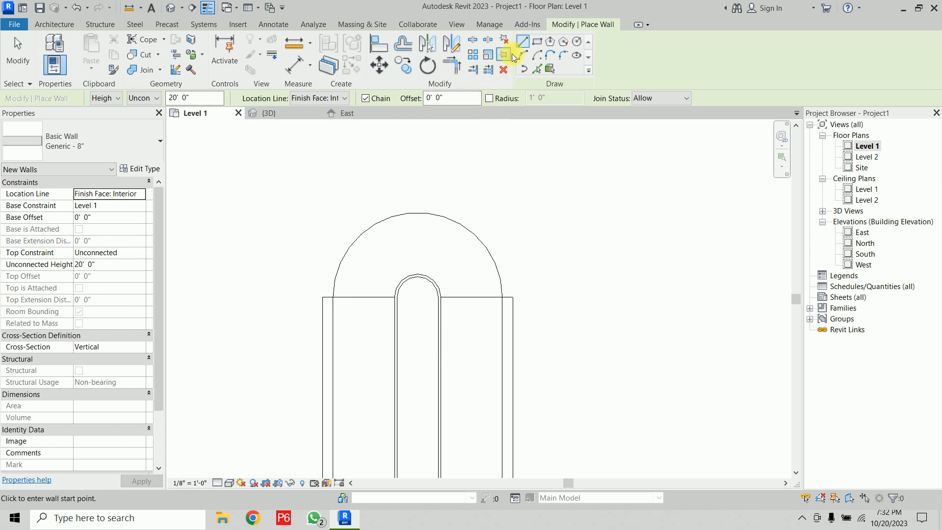
click(523, 55)
click(501, 297)
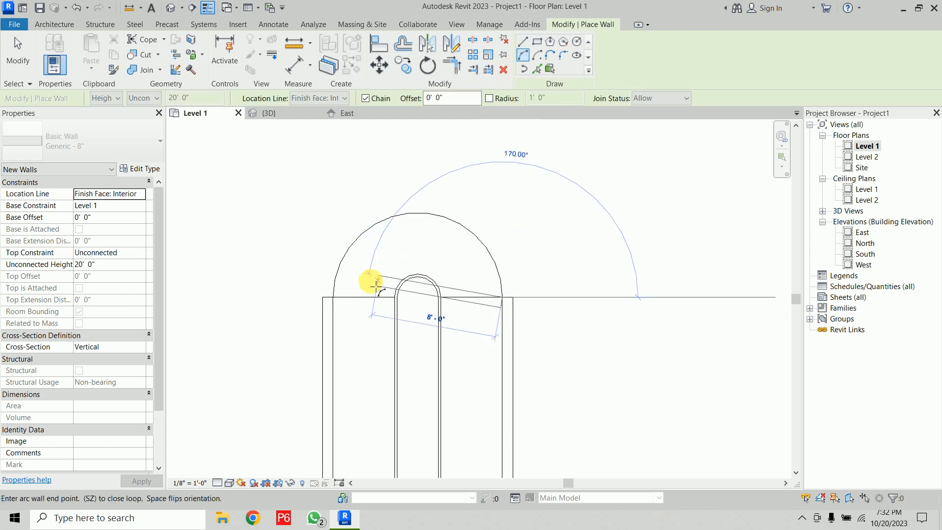
click(333, 297)
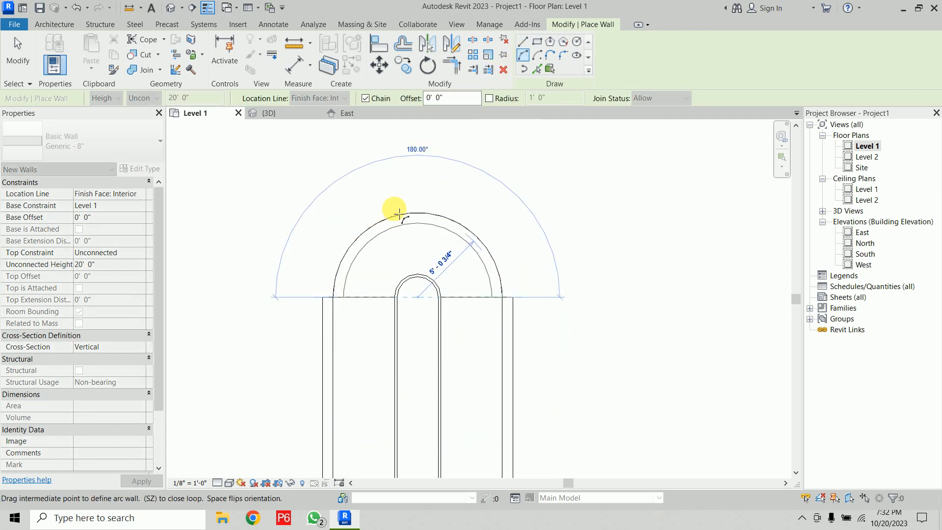
click(417, 213)
key(Escape)
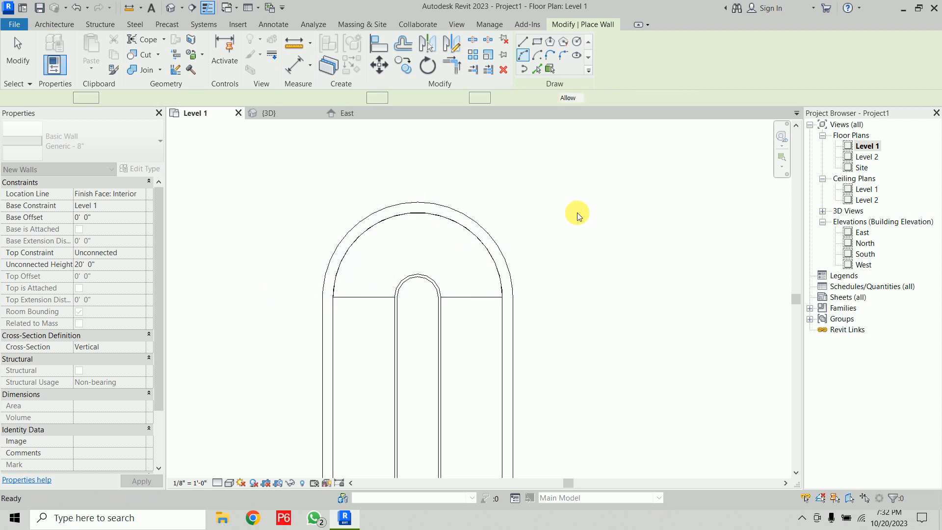
key(Escape)
scroll(604, 250, down, 3)
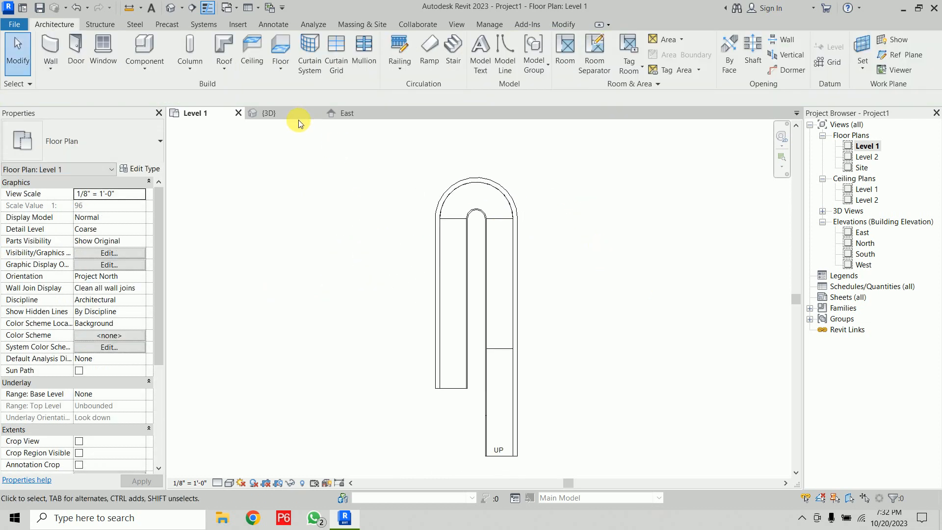
In the 3D view, set the top constraint of all three connected walls to Up to level: Level 2.
click(295, 114)
shift+middle_drag(616, 330, 562, 219)
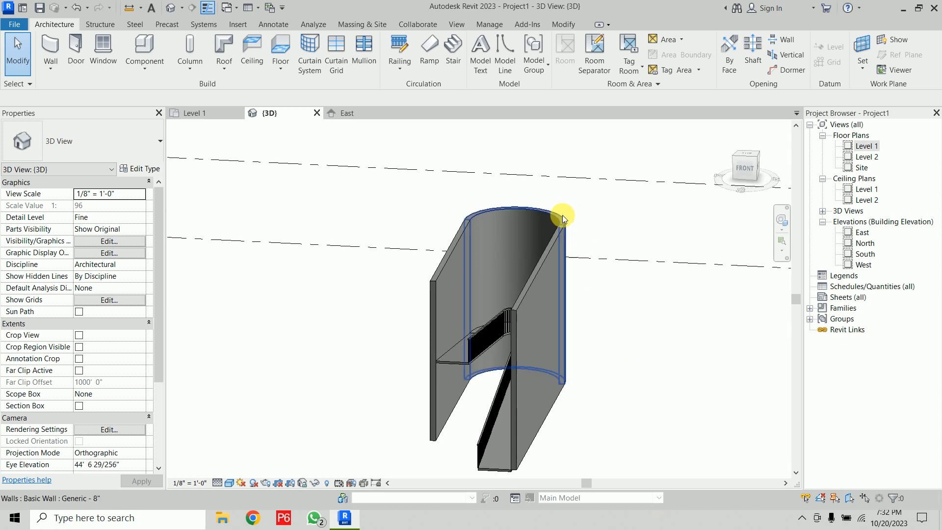
click(546, 212)
key(Tab)
click(546, 212)
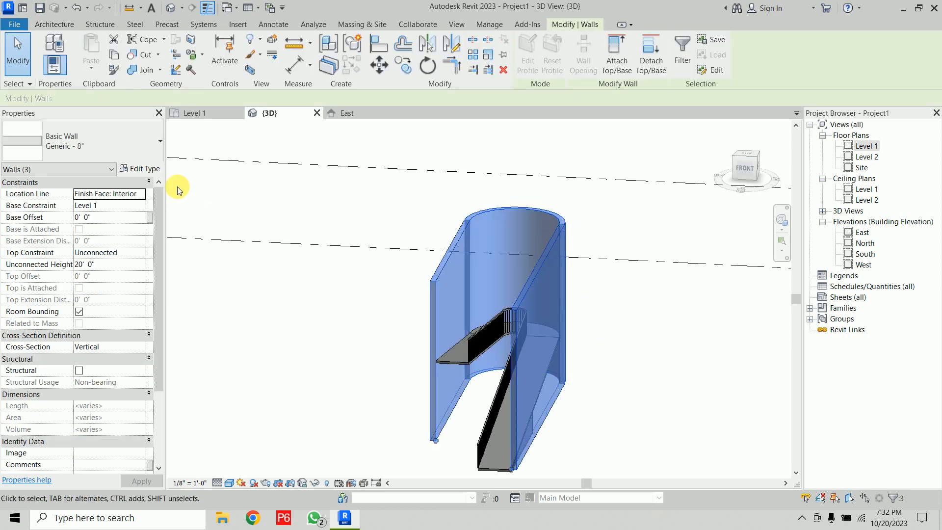
click(143, 252)
click(142, 252)
click(124, 284)
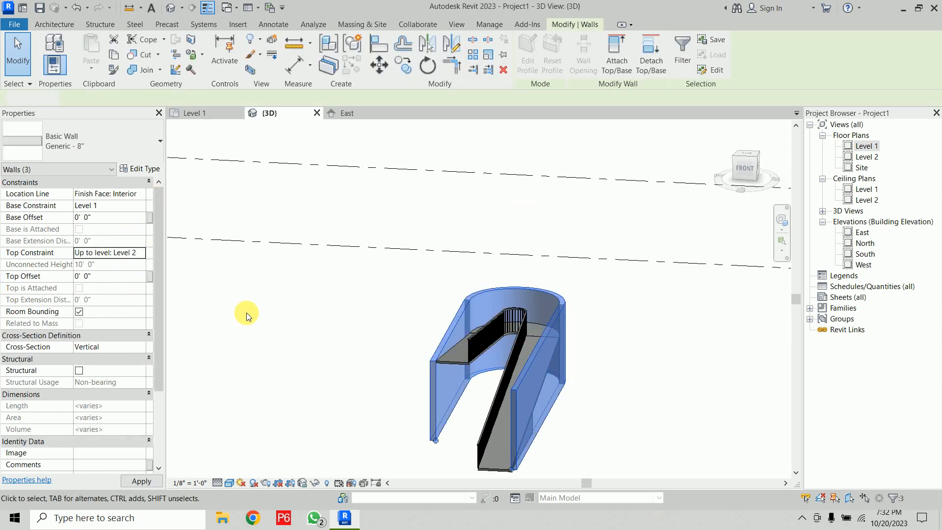
click(246, 313)
Change the location line of all three walls around the ramp to Finish Face: Exterior.
mouse_move(609, 426)
shift+middle_down()
mouse_move(490, 414)
mouse_move(690, 429)
mouse_move(639, 454)
mouse_move(630, 425)
shift+middle_up()
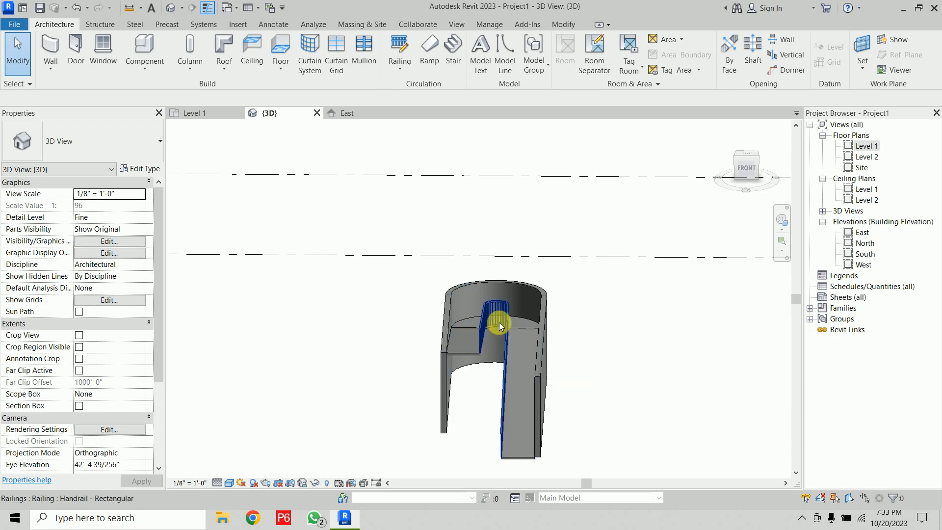
click(548, 342)
ctrl+click(532, 283)
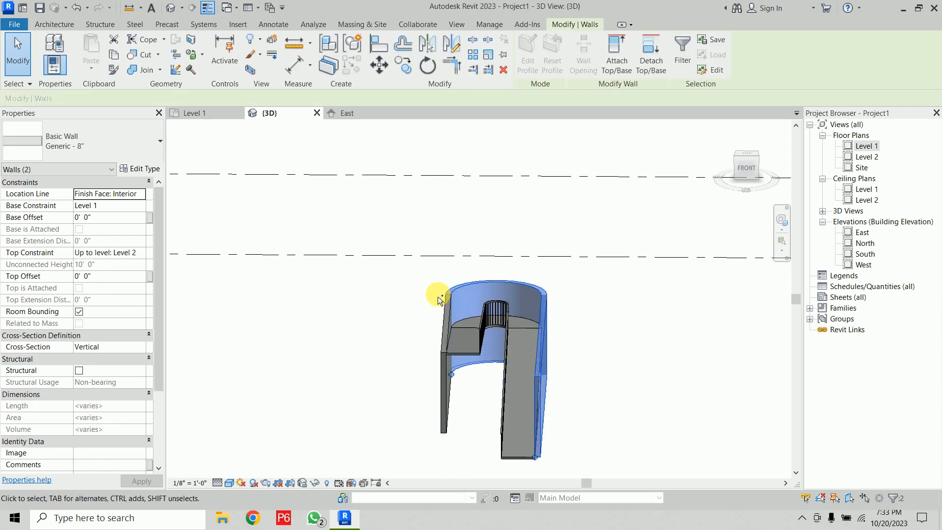
ctrl+click(443, 423)
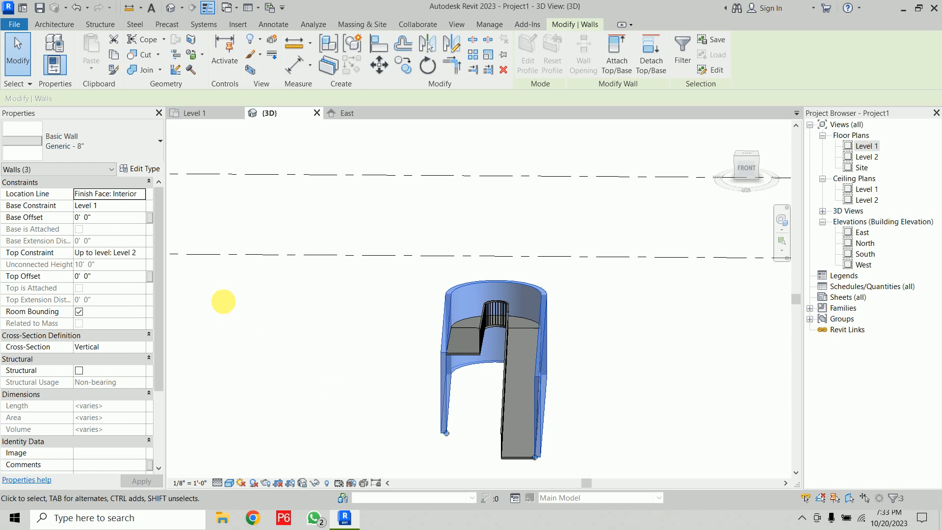
click(139, 194)
click(142, 195)
click(122, 224)
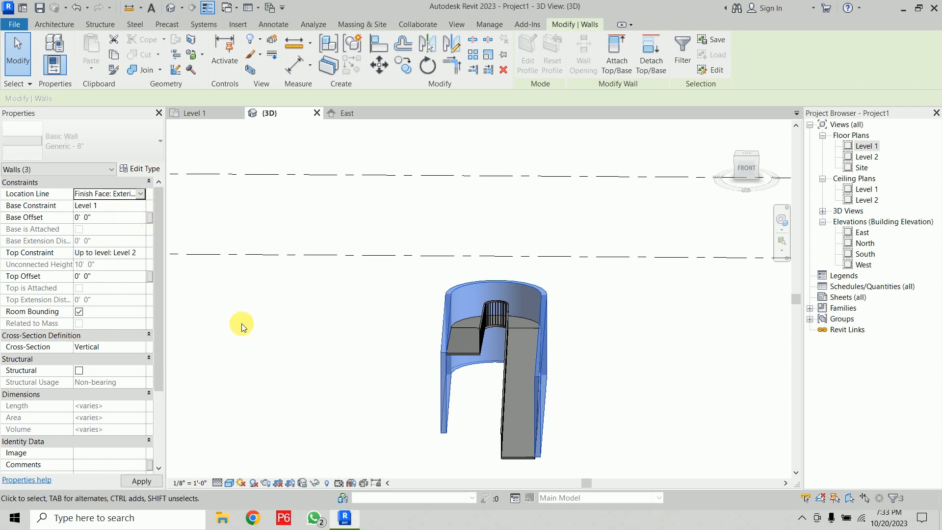
click(657, 374)
Examine the straight wall beside the first run in 3D and in the South elevation.
shift+middle_drag(645, 395, 595, 410)
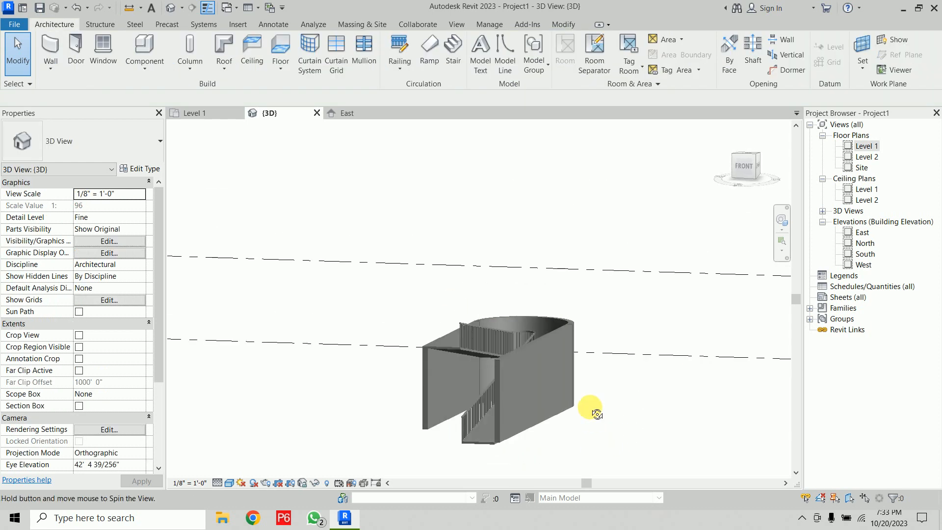
click(501, 402)
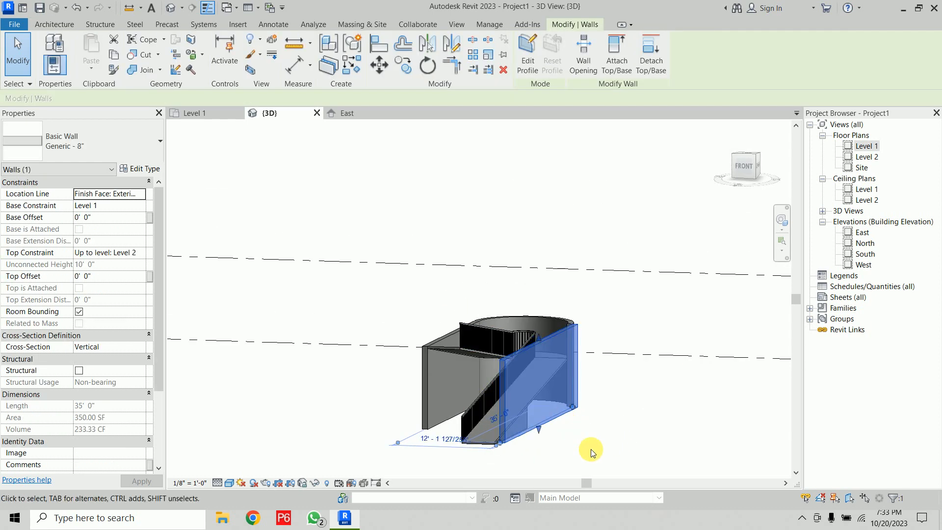
shift+middle_drag(626, 380, 650, 387)
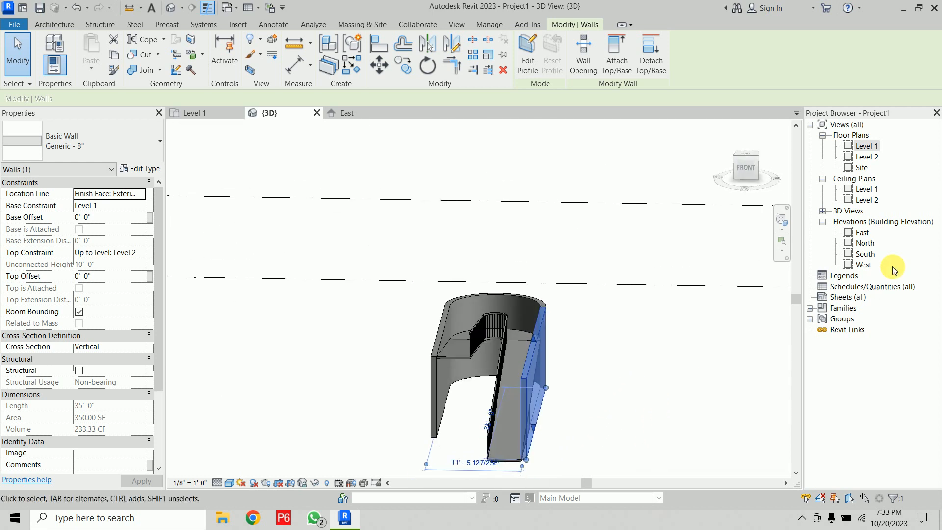
double_click(865, 253)
scroll(617, 322, up, 5)
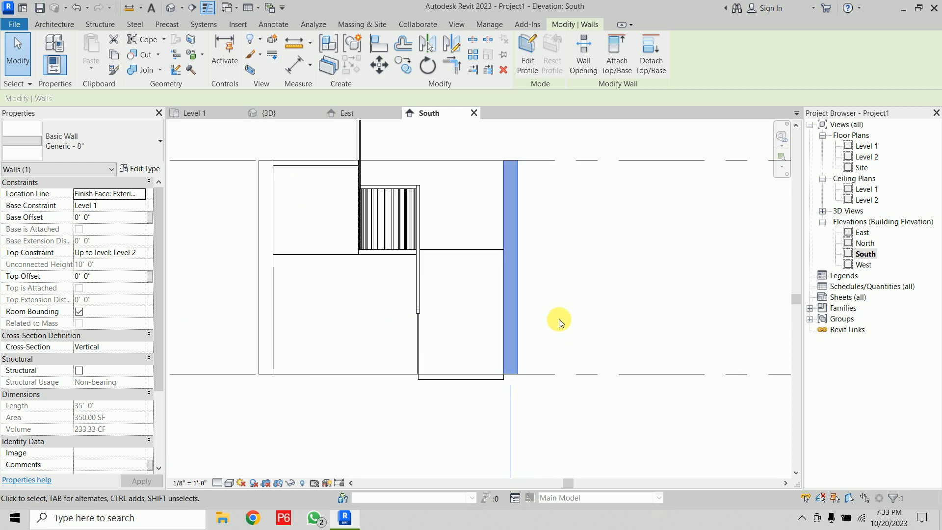
scroll(567, 314, down, 3)
click(569, 334)
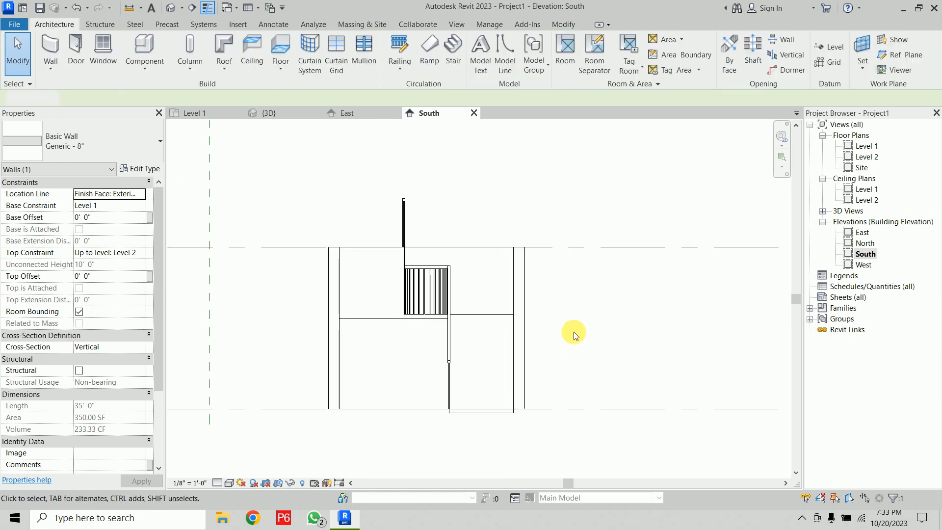
In the Level 1 plan, delete the connected straight and curved walls around the outer side of Ramp 3.
click(221, 113)
click(517, 287)
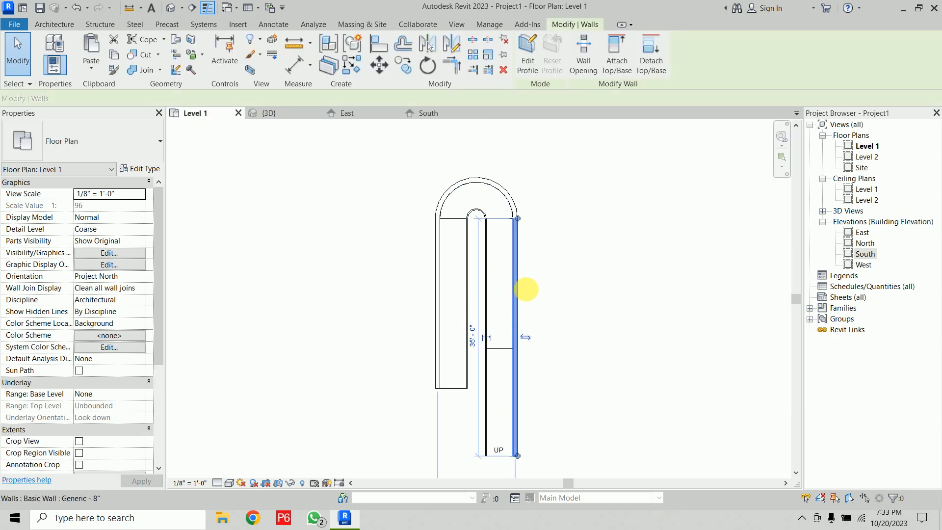
key(Tab)
click(550, 310)
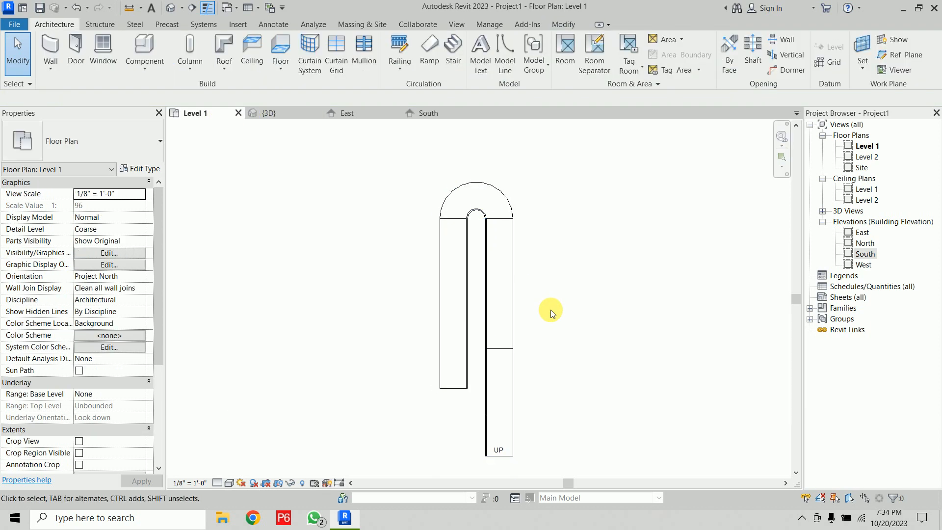
Draw straight Generic - 8" walls along the outer edges of both ramp runs, using the Finish Face: Exterior location line.
click(53, 52)
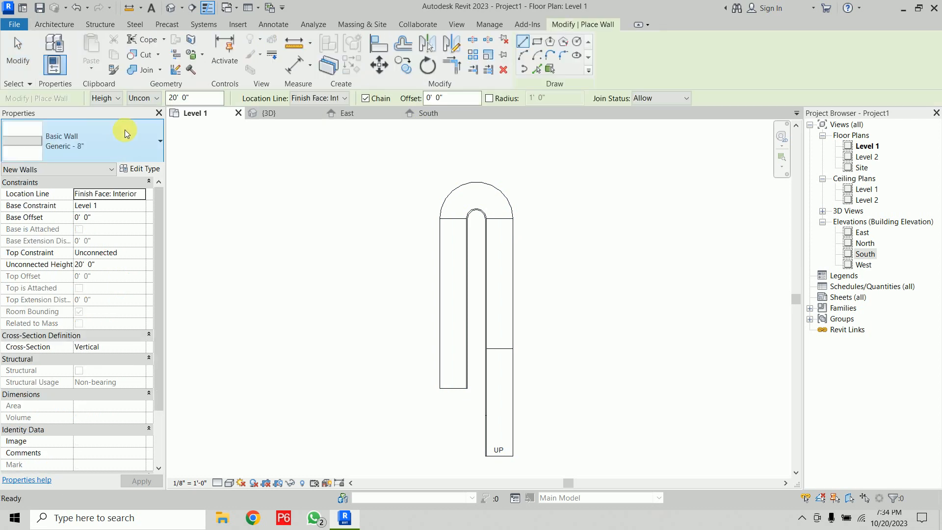
click(332, 97)
click(347, 130)
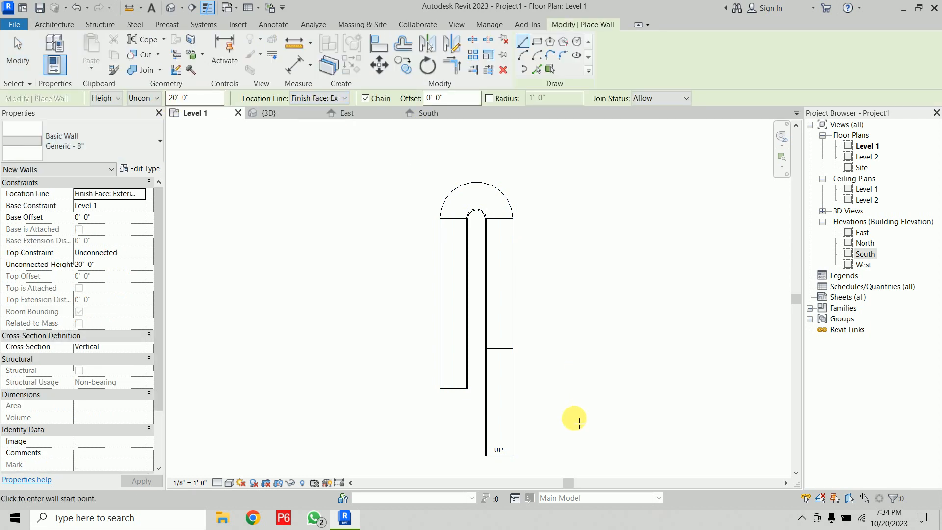
click(513, 455)
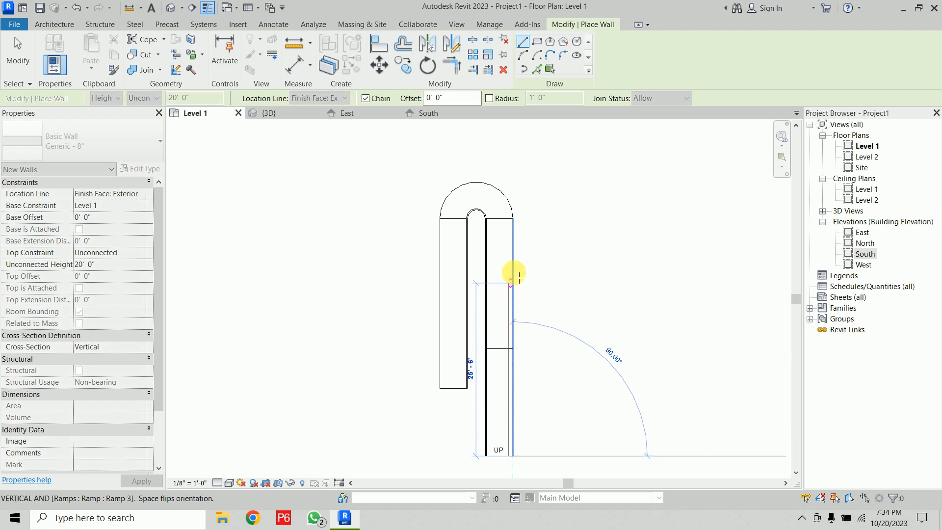
click(513, 218)
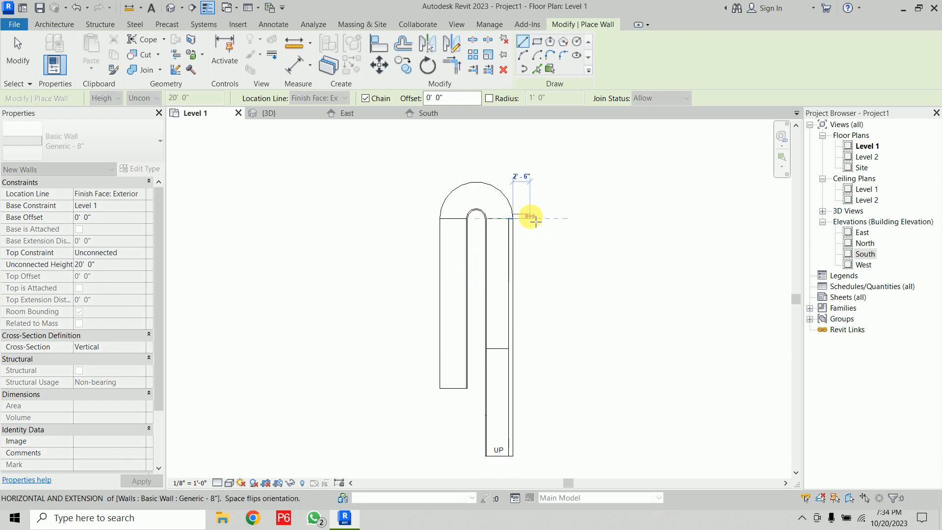
key(Escape)
click(441, 219)
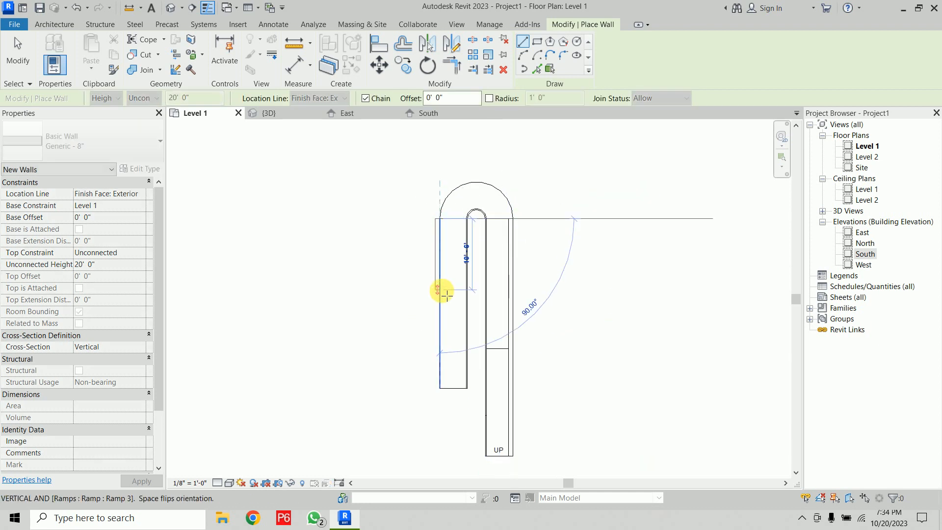
click(442, 387)
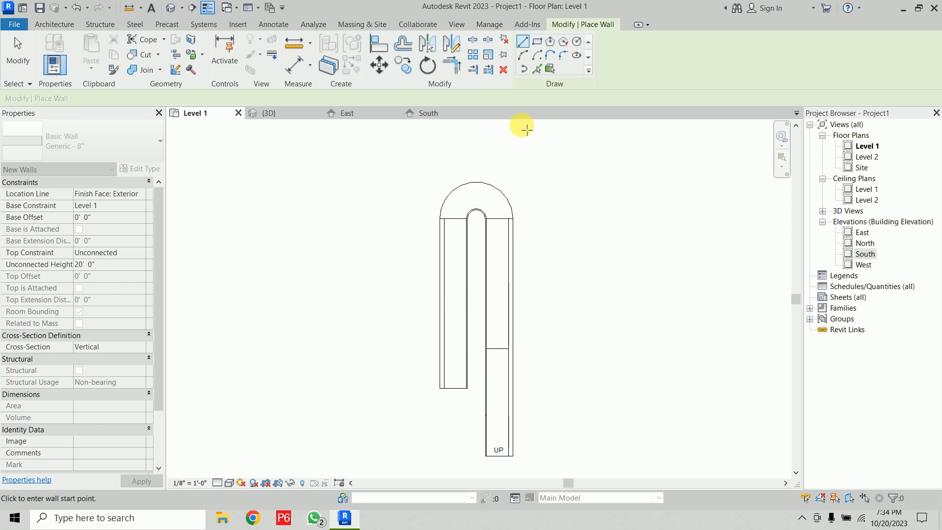
Draw a semicircular wall along the landing's outer edge to join the two straight walls.
click(523, 54)
scroll(490, 133, up, 3)
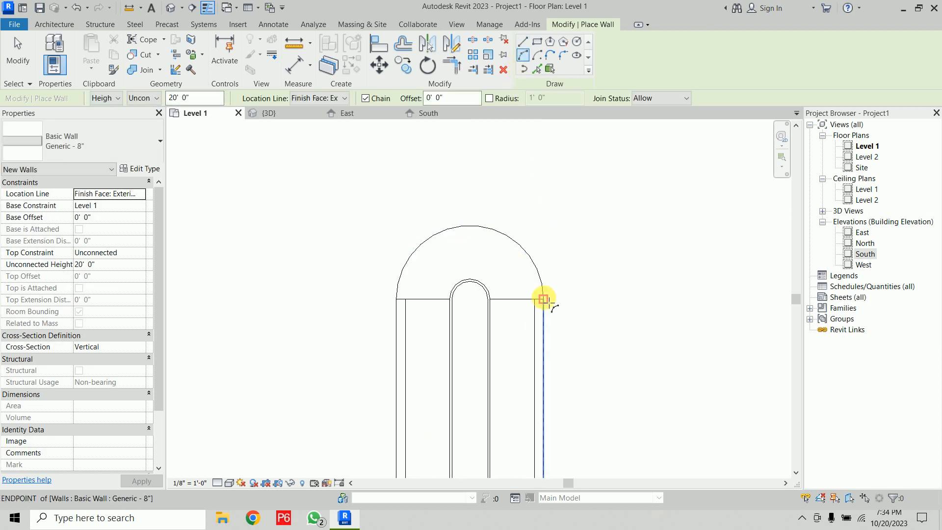
click(542, 299)
click(403, 300)
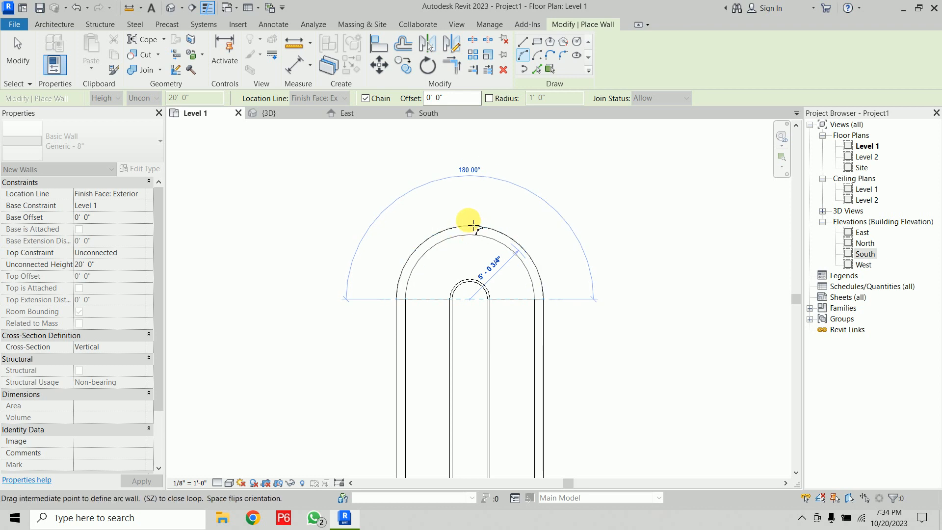
click(477, 223)
key(Escape)
key(Escape)
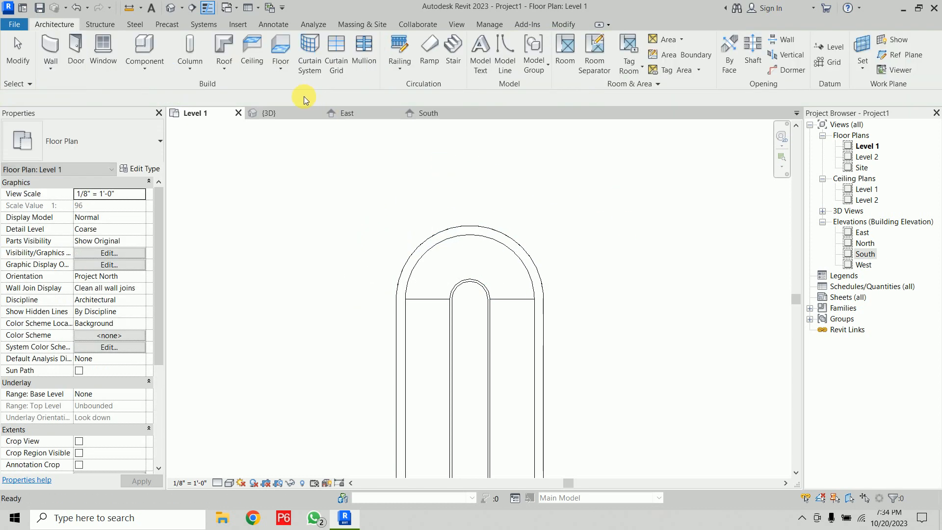
In the 3D view, try to attach the base of the straight wall beside the first run to the ramp.
click(268, 113)
shift+middle_drag(626, 365, 677, 374)
click(547, 313)
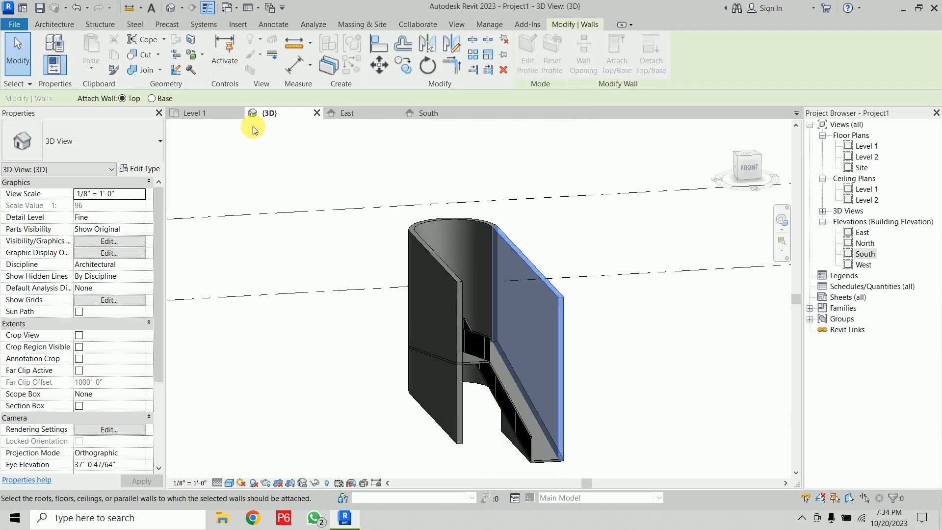
click(164, 98)
scroll(547, 463, up, 5)
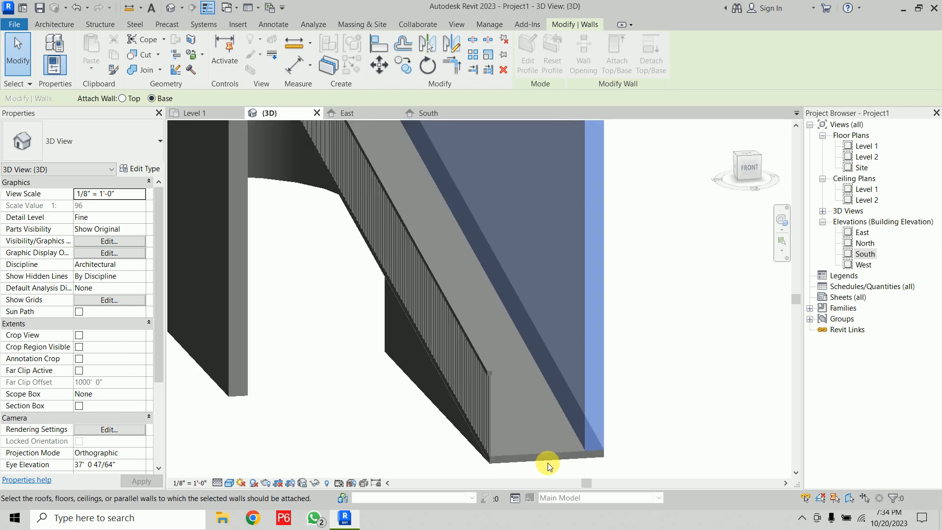
scroll(548, 448, down, 6)
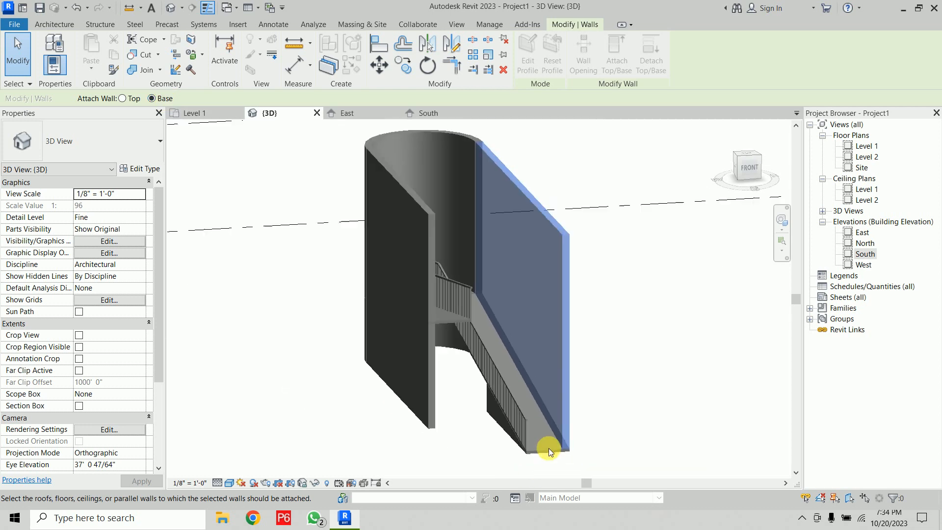
shift+middle_drag(582, 435, 465, 449)
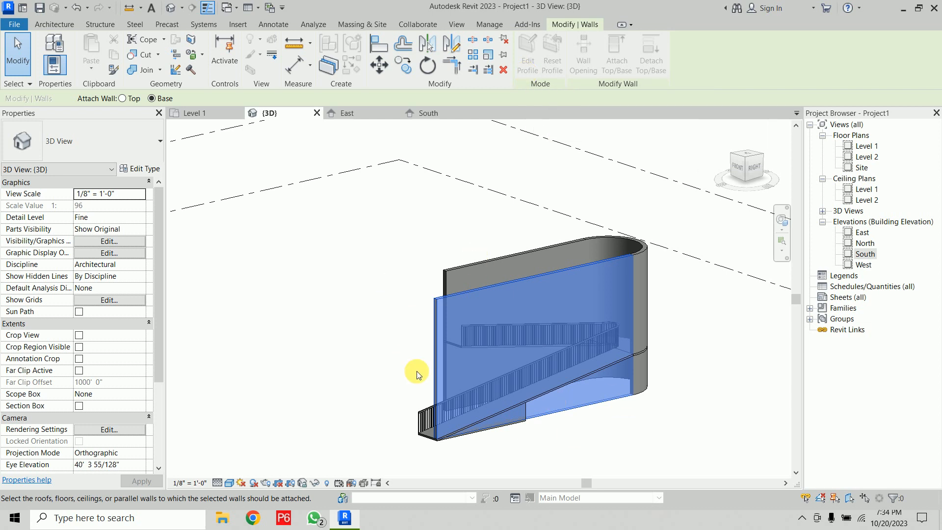
middle_drag(544, 418, 496, 376)
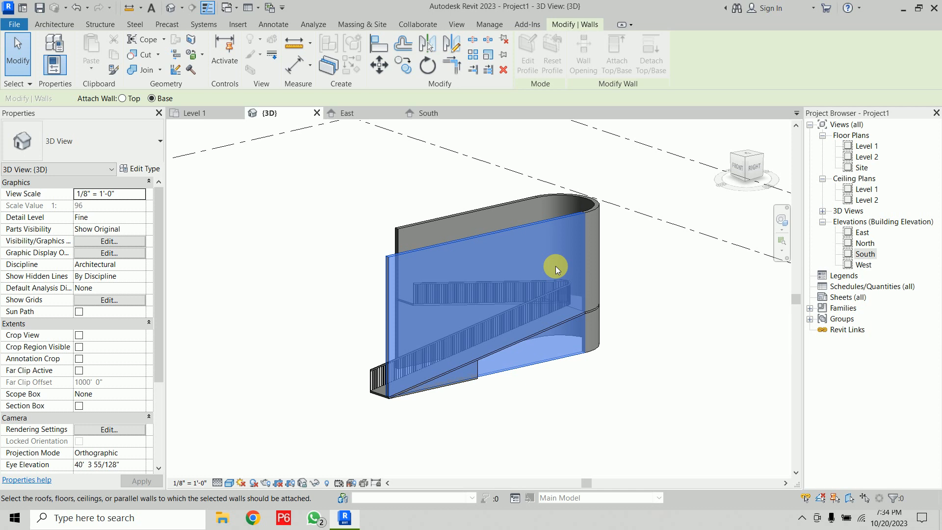
In the East elevation, edit the first-run wall's profile and add a sloped line along the ramp's underside.
double_click(866, 232)
click(587, 151)
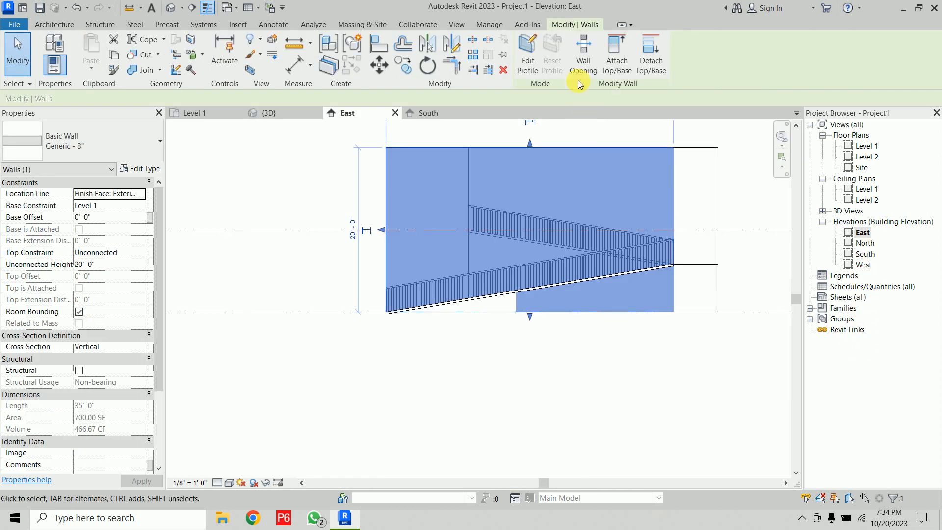
click(528, 53)
scroll(552, 435, up, 2)
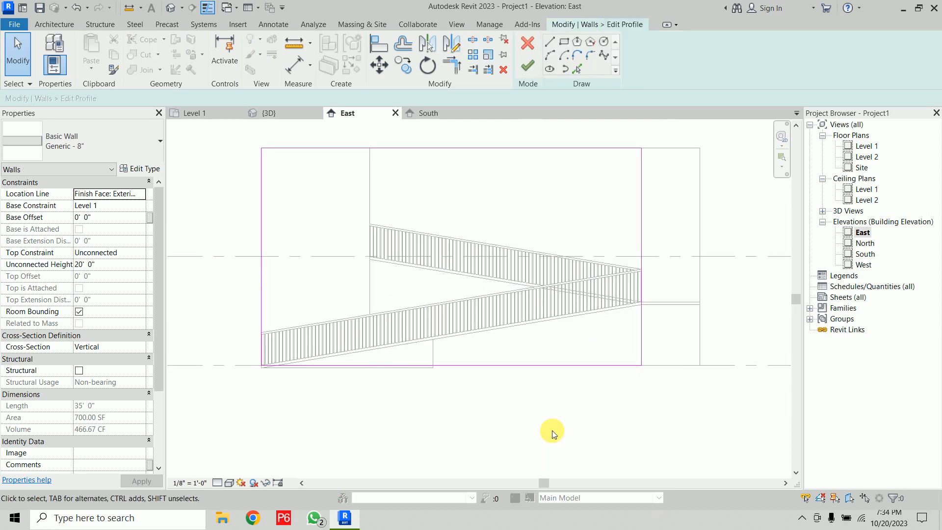
click(577, 69)
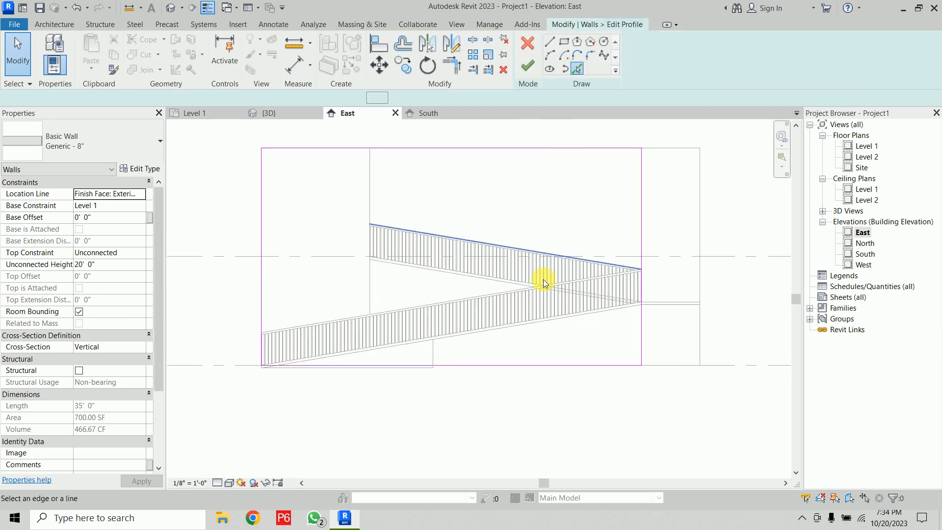
click(546, 325)
key(Escape)
key(Escape)
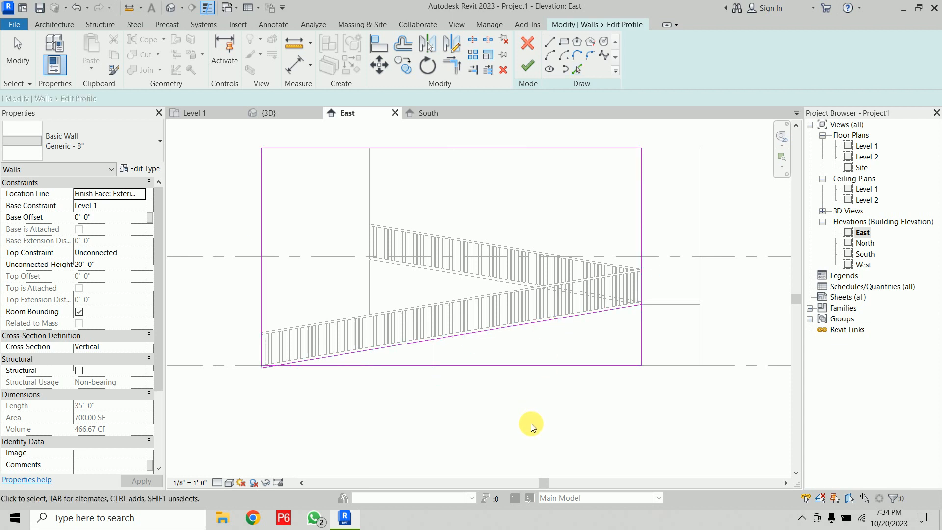
Trim the underside line to the vertical edge at the landing and to the profile's base line, keeping the lower part.
key(t)
key(r)
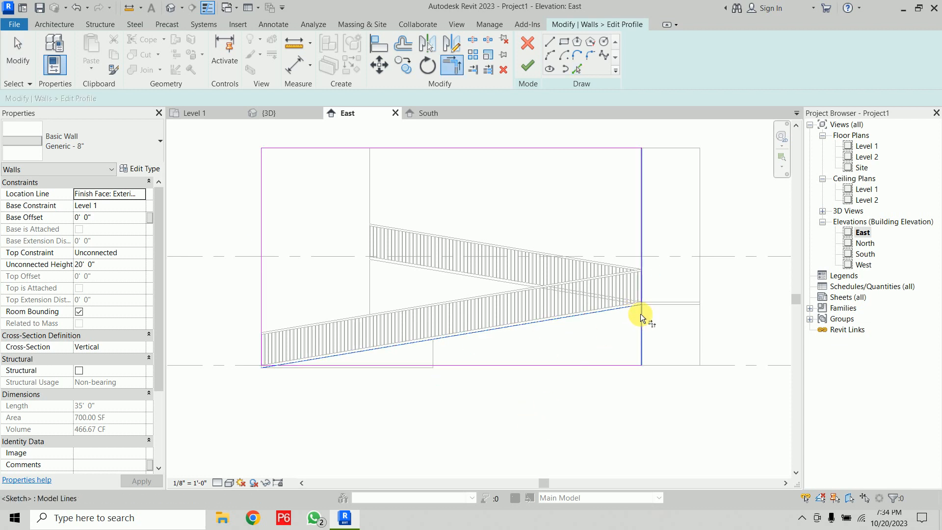
click(640, 313)
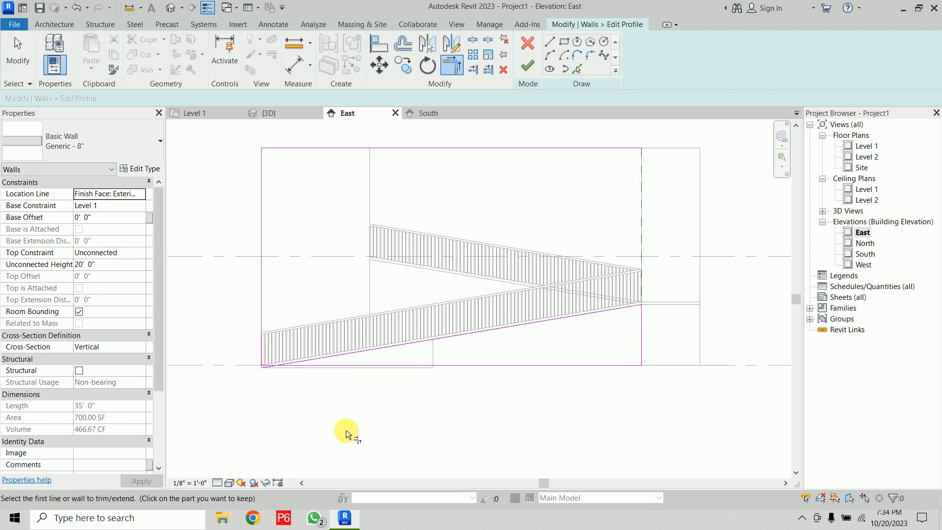
click(301, 367)
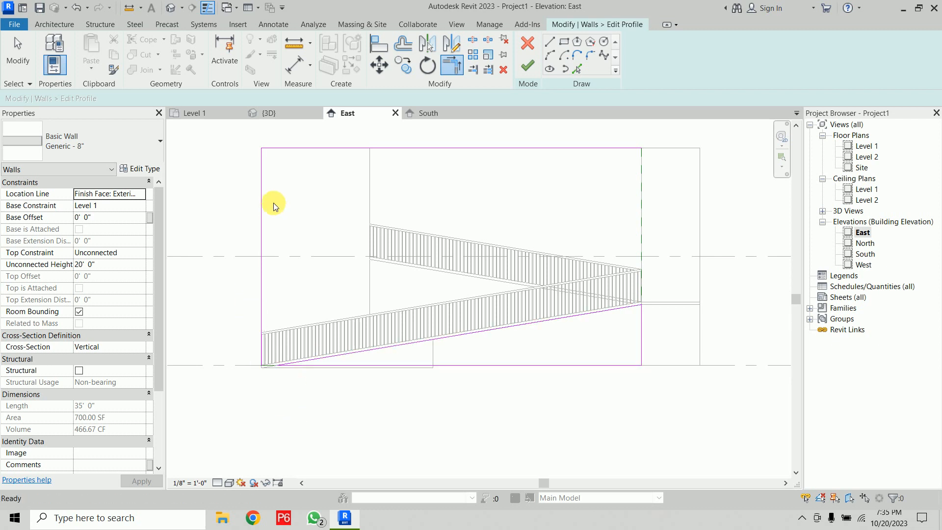
Delete the profile's top line and the vertical line at the ramp start, finish the profile and check the wall in 3D.
key(Escape)
click(275, 150)
click(275, 162)
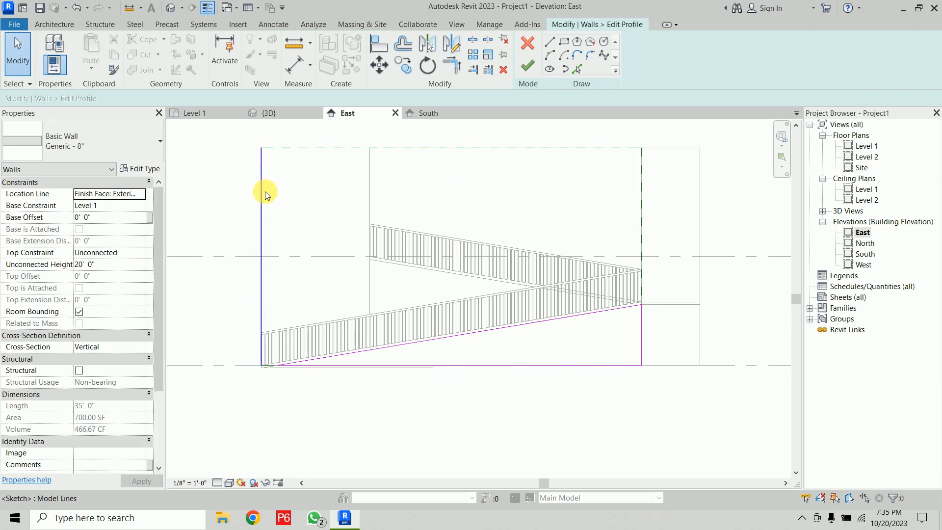
click(261, 192)
click(411, 426)
click(529, 71)
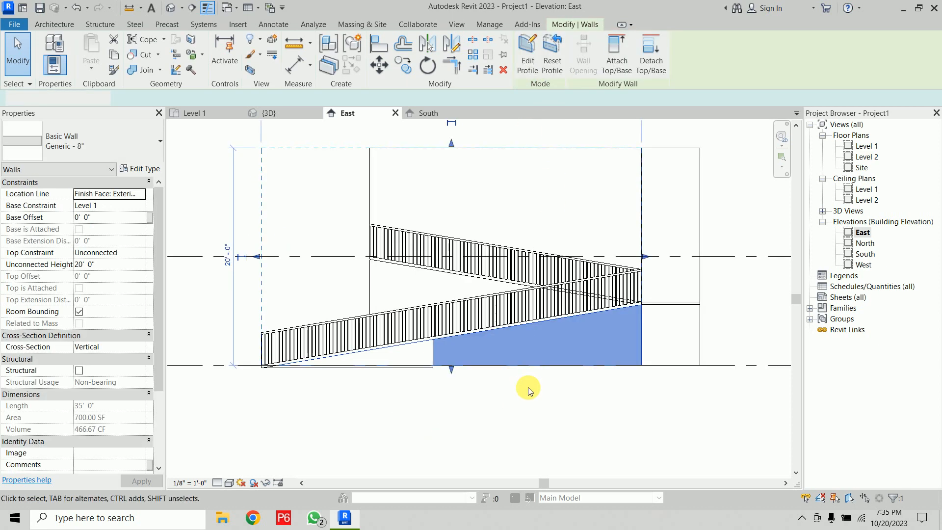
click(528, 432)
click(252, 114)
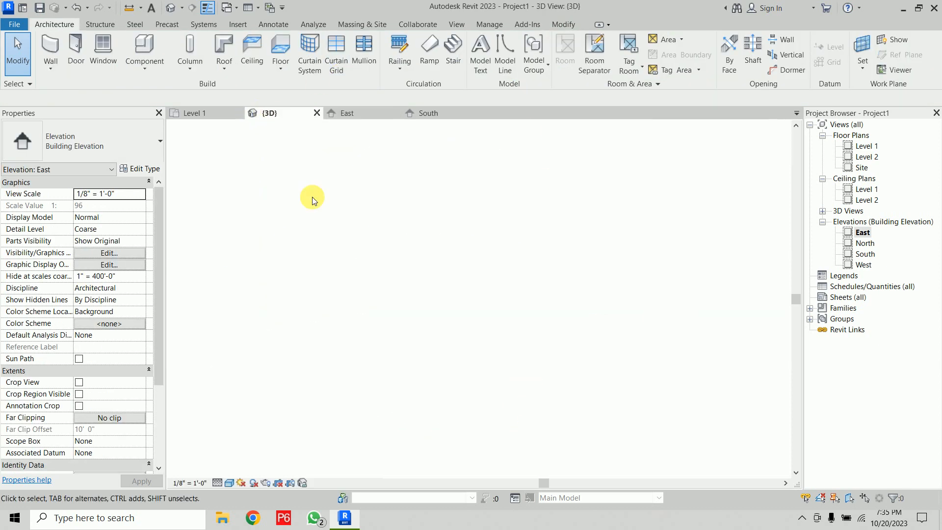
shift+middle_drag(567, 437, 483, 419)
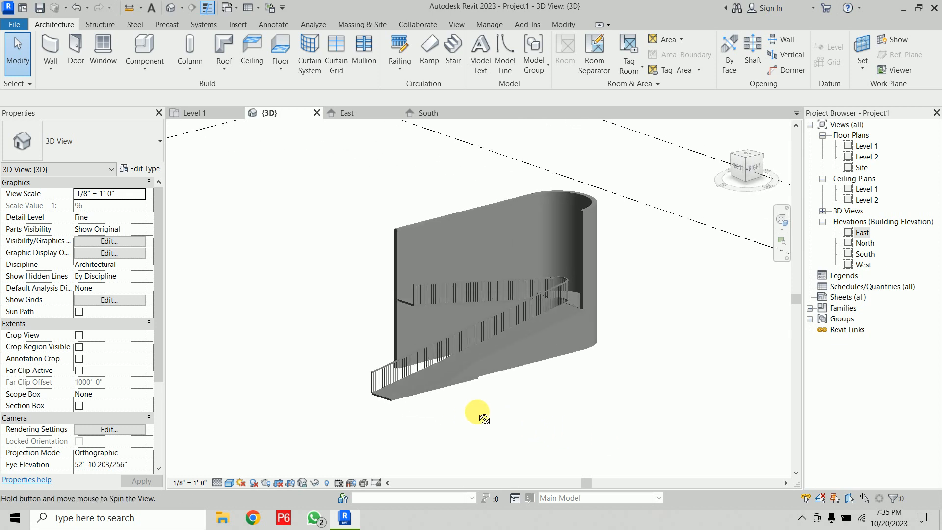
shift+middle_drag(483, 418, 478, 415)
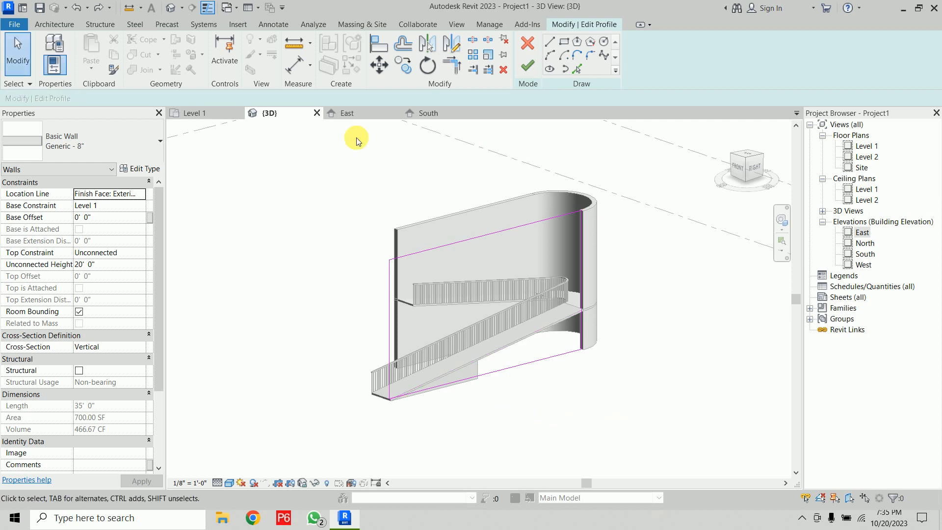
In the East elevation, add a sloped line along the first run's top surface to the full rectangular wall profile.
click(353, 113)
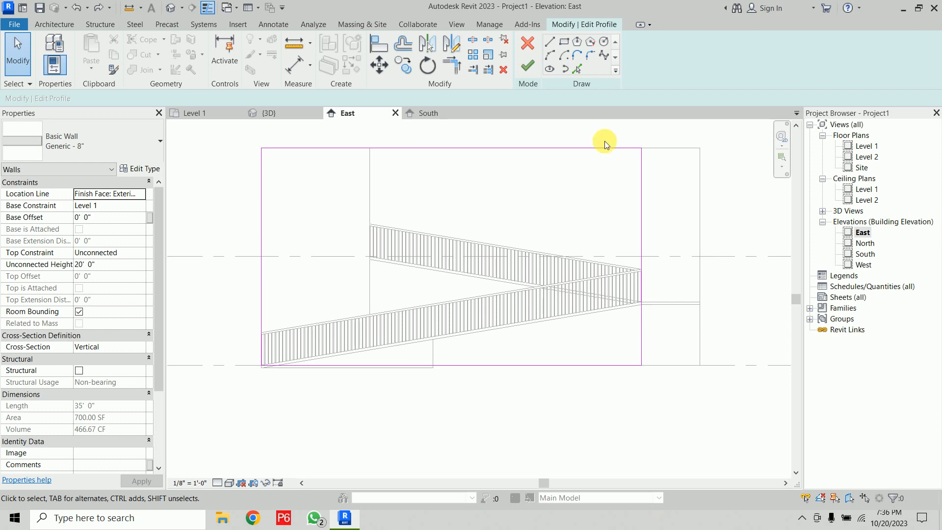
click(573, 71)
click(544, 319)
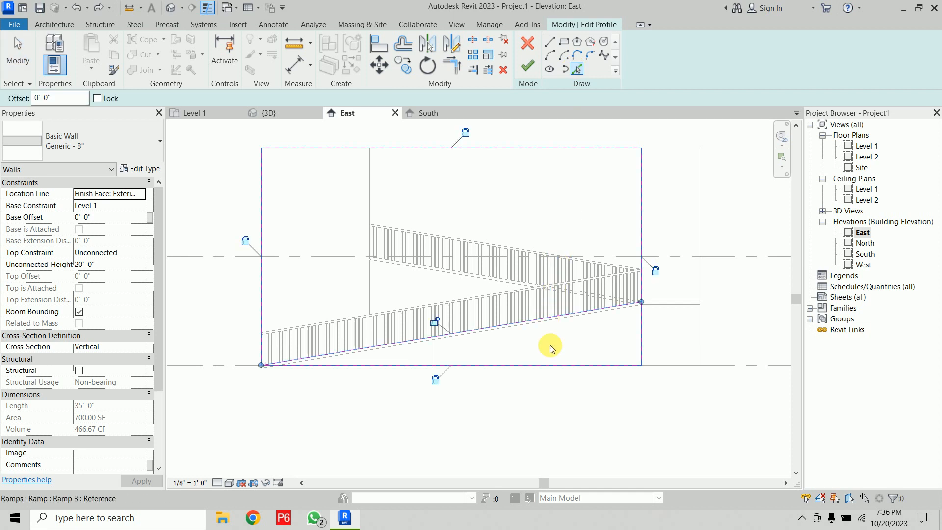
key(Escape)
key(Escape)
Trim the sloped line against both vertical profile edges, keeping the wall portion above the ramp.
key(t)
key(r)
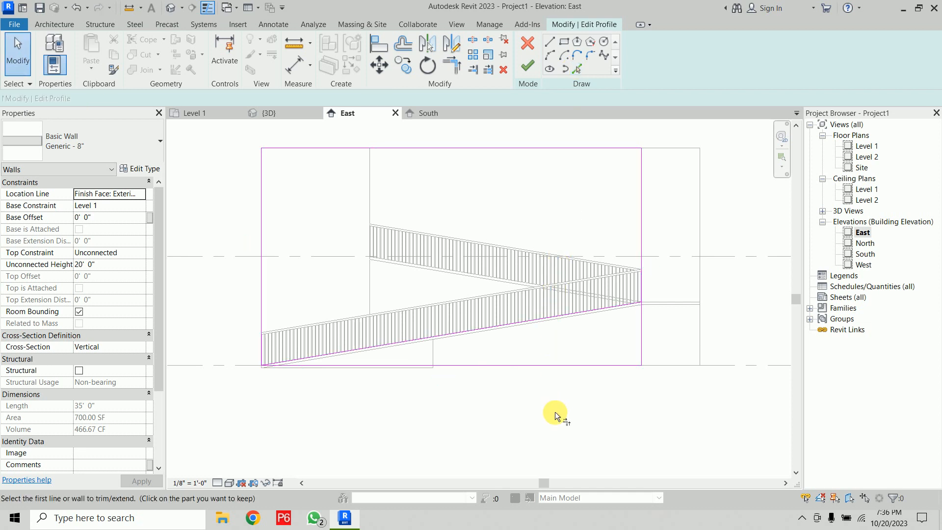
click(627, 301)
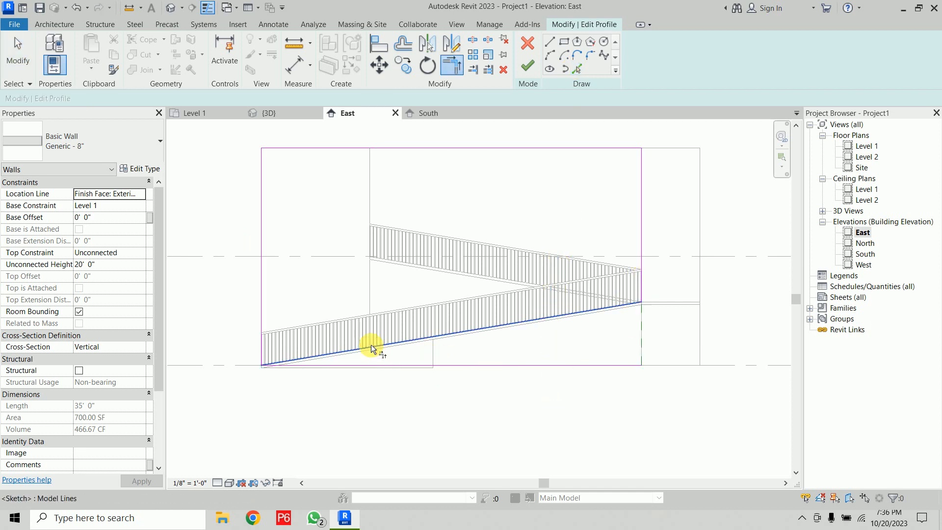
click(261, 287)
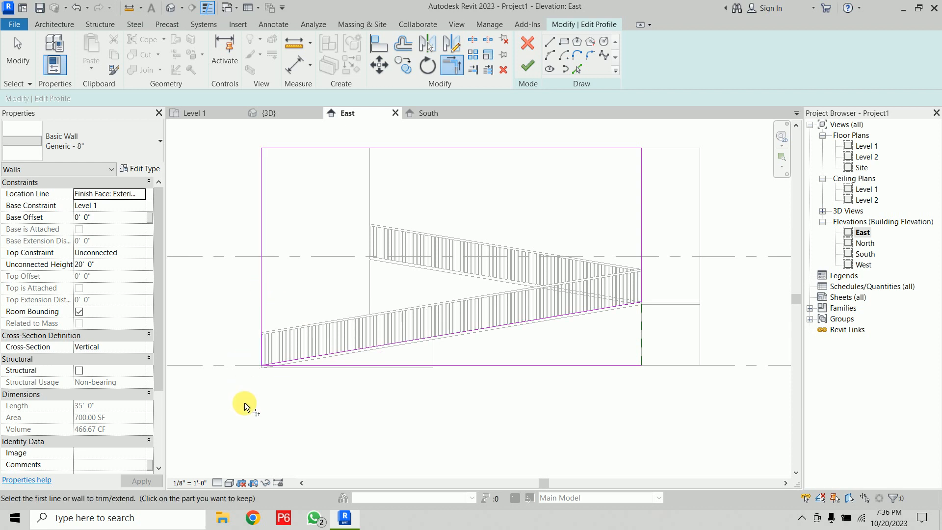
click(259, 277)
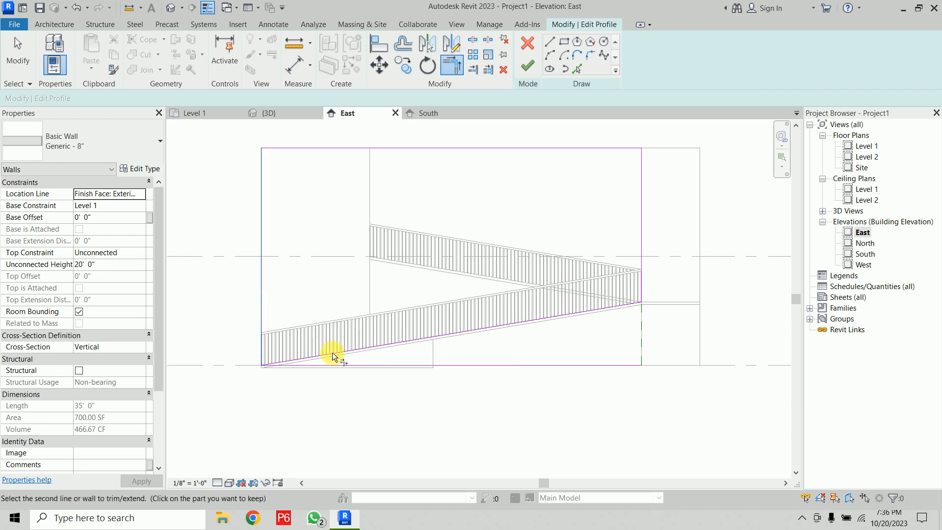
scroll(251, 360, up, 3)
scroll(251, 360, up, 3)
click(366, 385)
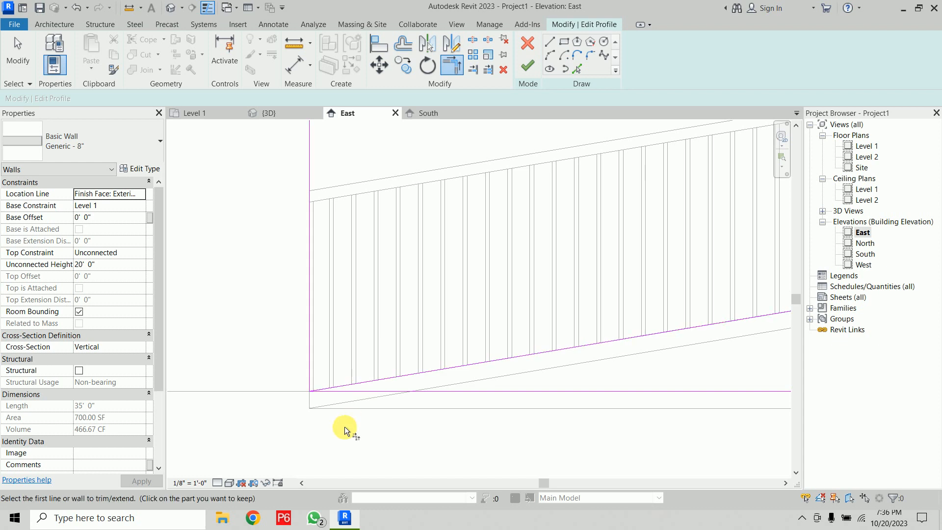
Complete the trim at the ramp's low end and delete the wall profile's horizontal base line.
click(333, 390)
click(309, 348)
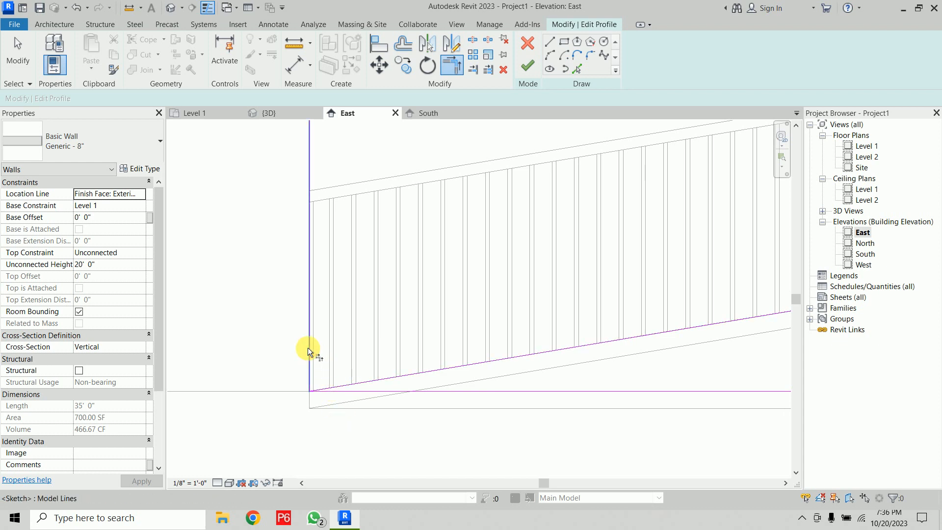
key(Escape)
scroll(320, 394, up, 2)
click(431, 389)
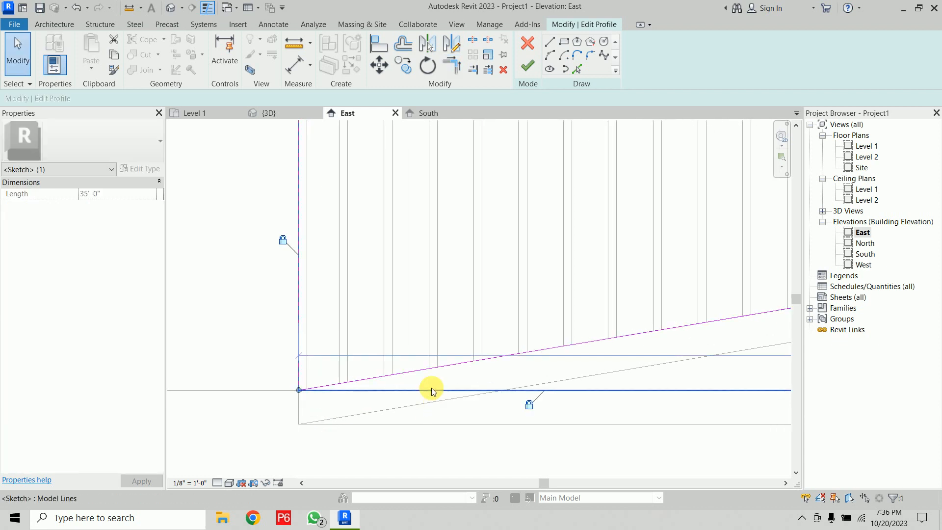
key(Delete)
scroll(330, 391, down, 3)
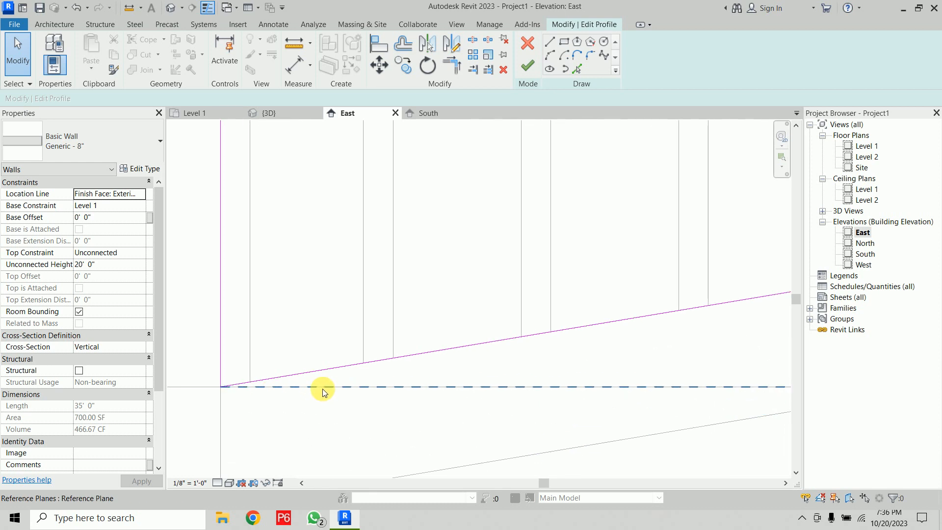
scroll(323, 388, down, 4)
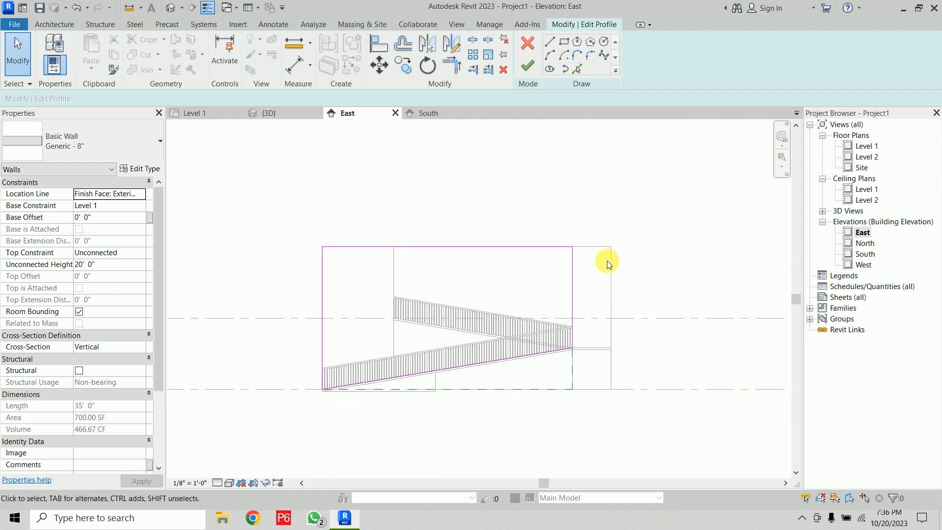
Finish the wall profile and check the sloped underside of the wall in the 3D view.
click(527, 65)
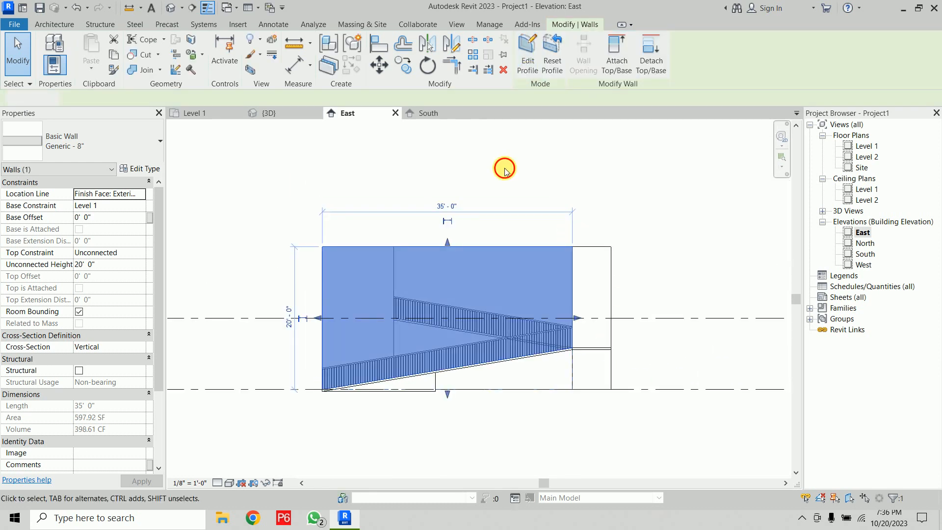
click(506, 170)
click(288, 117)
shift+middle_drag(469, 435, 511, 437)
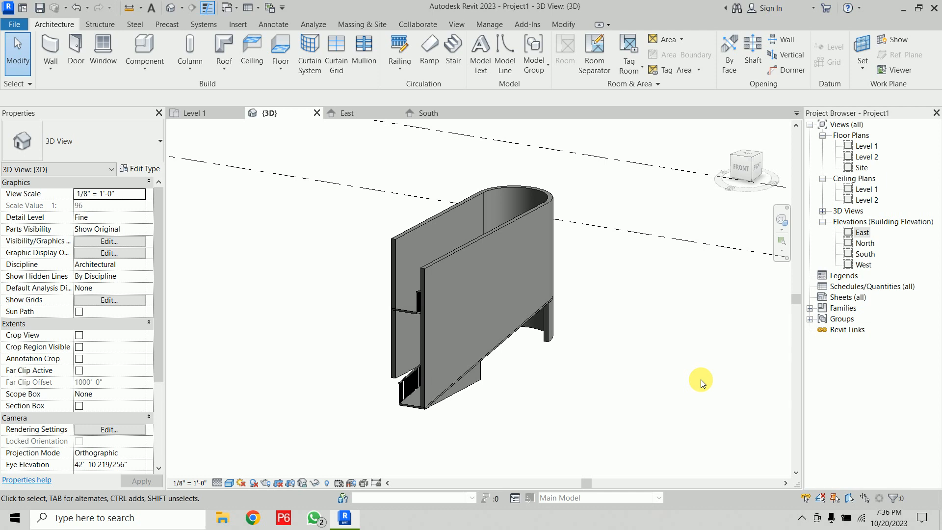
Reopen the outer straight wall's profile in the East elevation and offset a copy of its sloped bottom line 3' 0" upward.
click(497, 234)
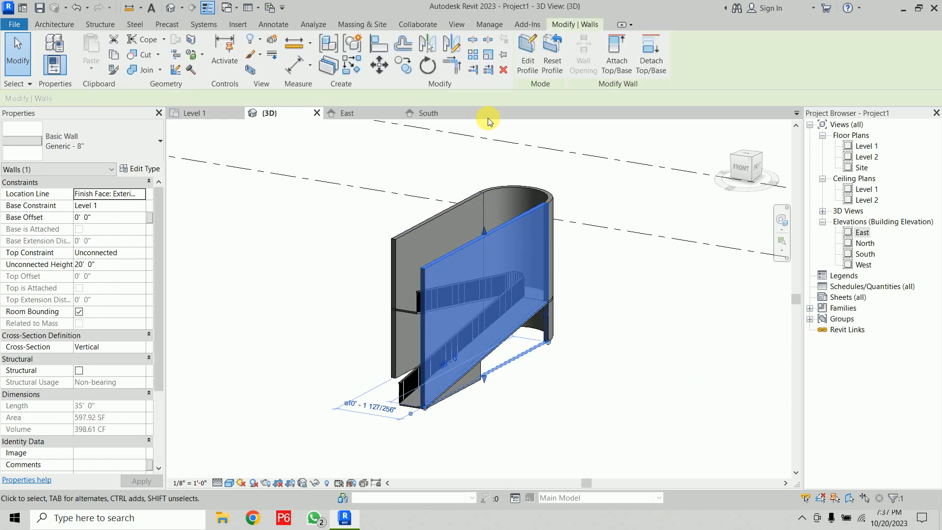
click(526, 64)
click(346, 113)
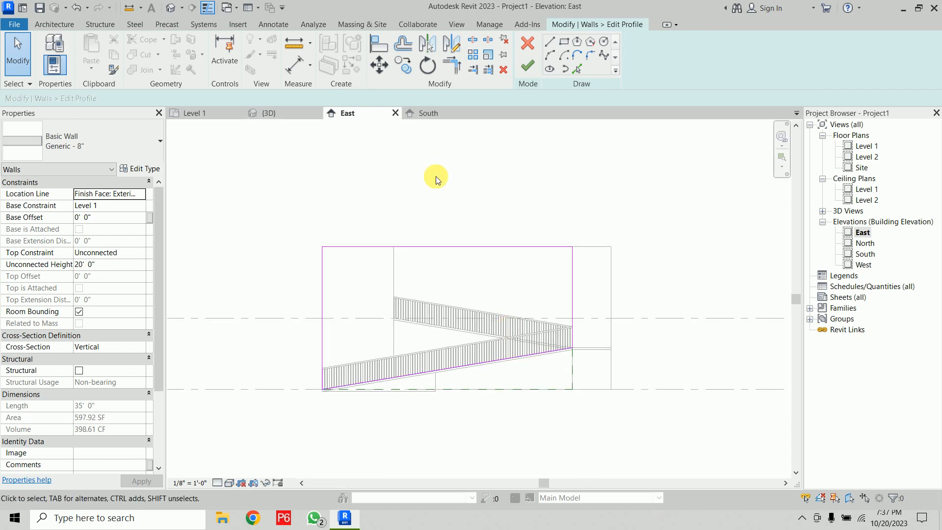
click(381, 46)
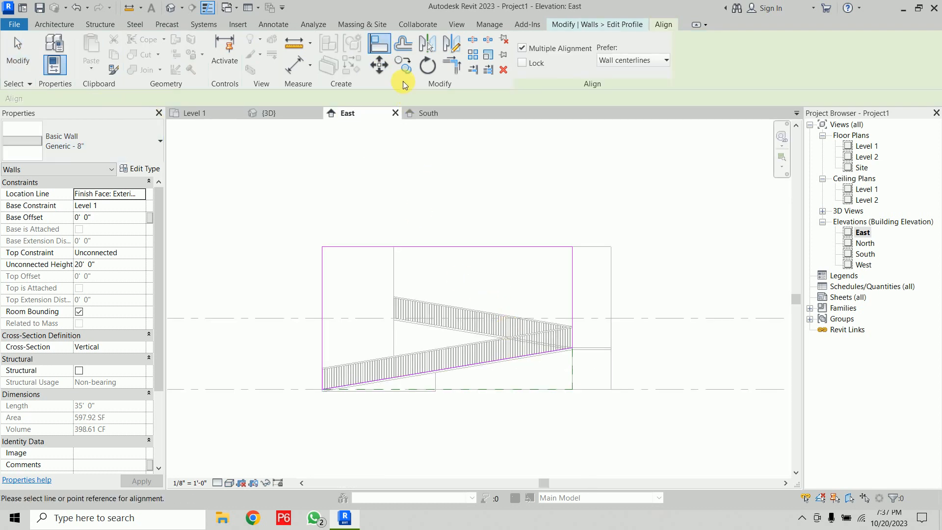
click(403, 43)
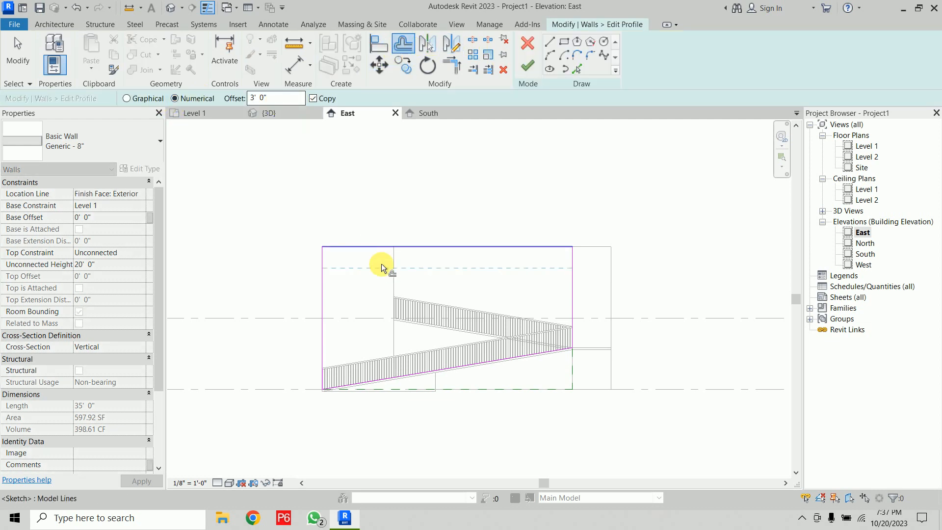
scroll(446, 326, up, 3)
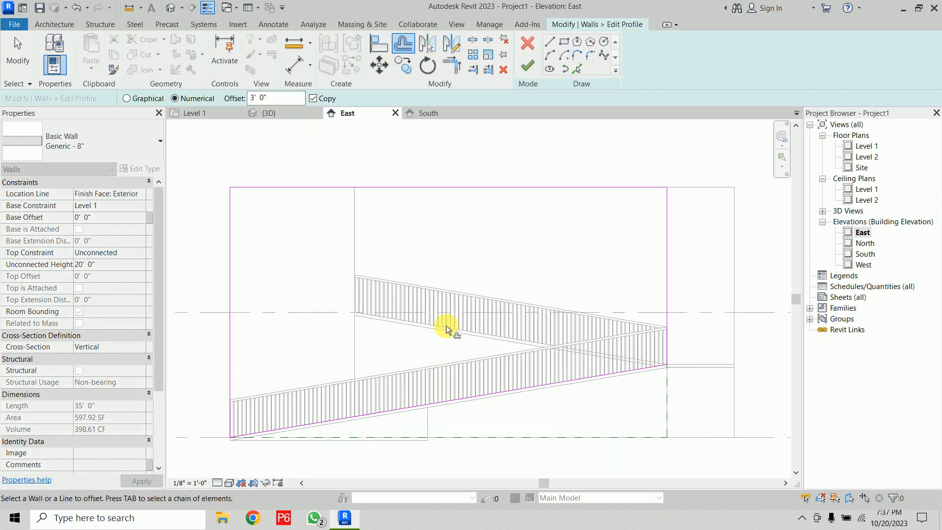
click(456, 399)
key(Escape)
key(Escape)
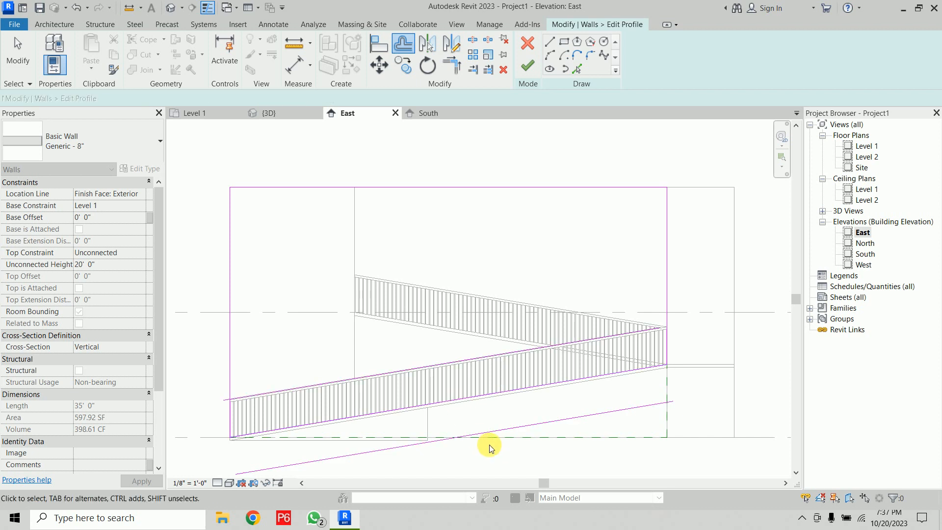
Trim the upper sloped line against both vertical profile edges, keeping the band along the ramp railing.
key(t)
key(r)
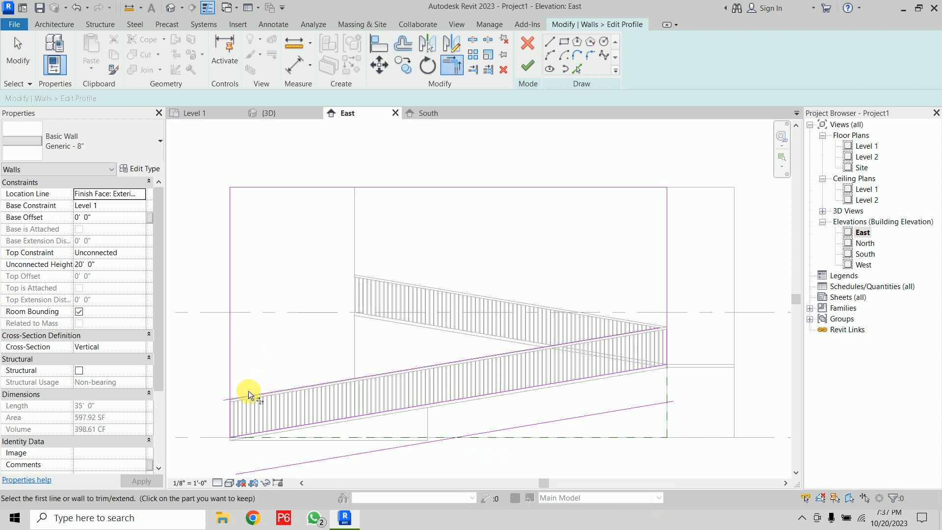
click(250, 395)
click(230, 413)
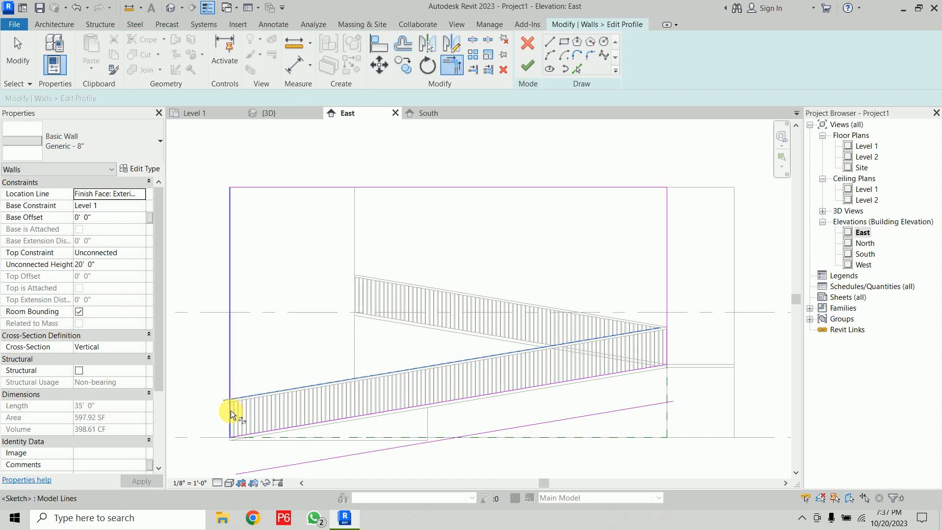
click(637, 337)
click(665, 346)
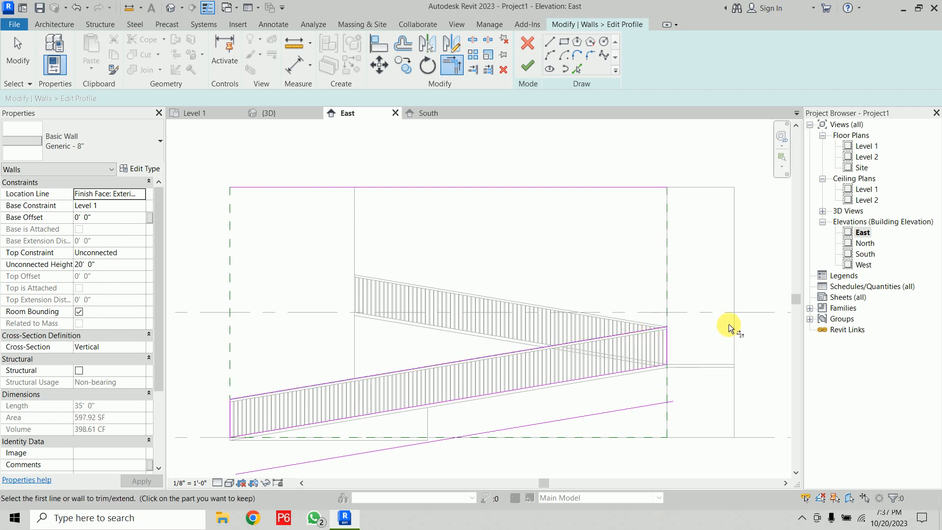
key(Escape)
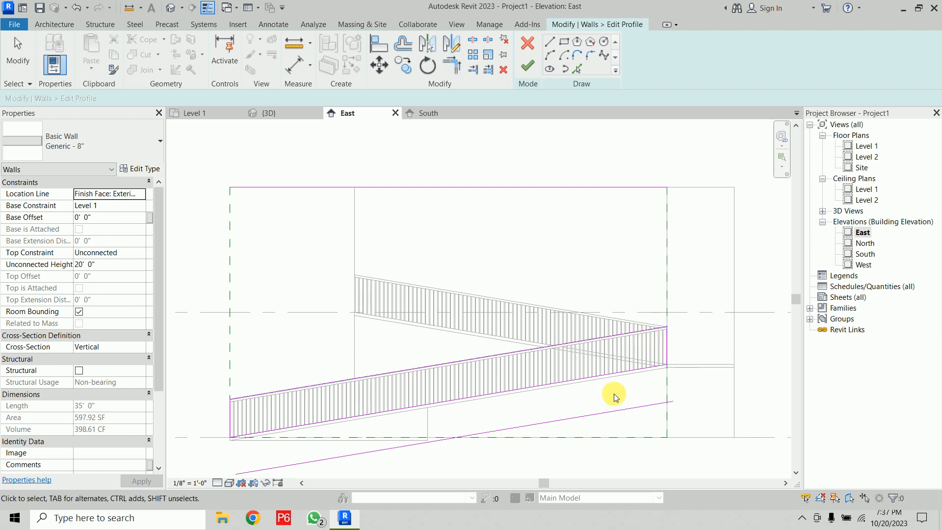
Delete the stray offset line below the ramp and the profile's horizontal top line.
click(624, 410)
key(Delete)
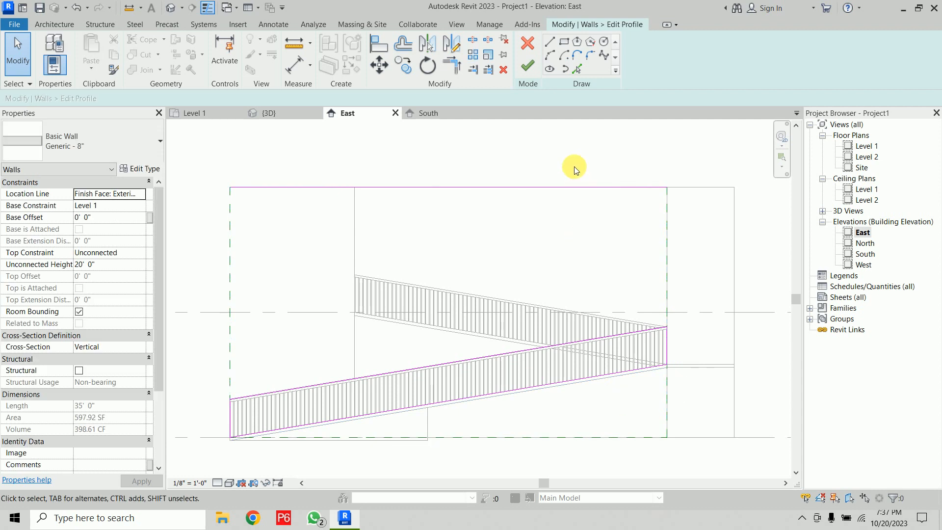
click(540, 188)
key(Delete)
Finish the profile of the sloped parapet wall and inspect it beside the ramp in 3D.
click(528, 66)
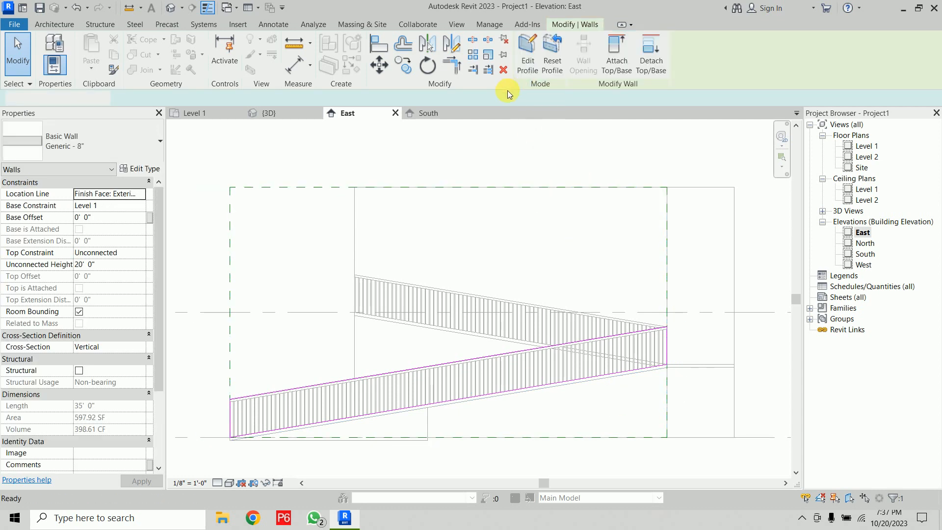
click(399, 128)
click(273, 113)
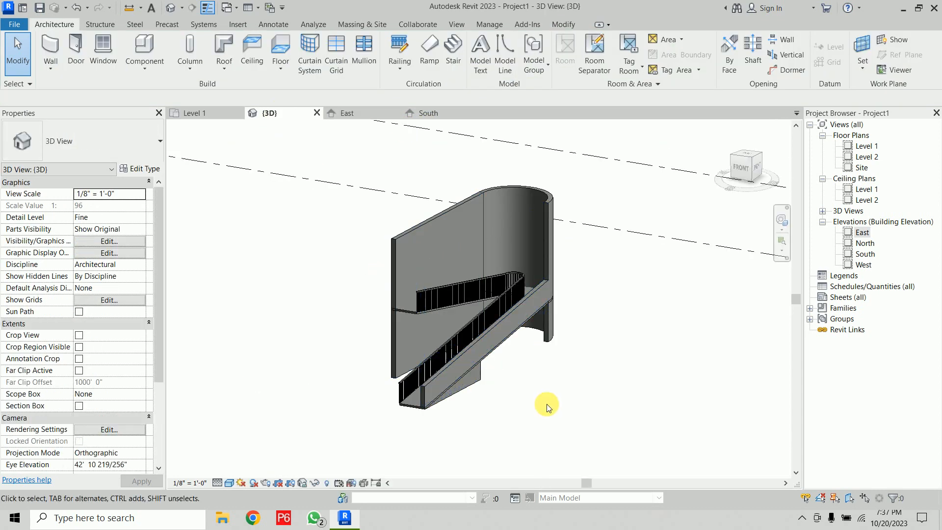
shift+middle_drag(545, 404, 568, 414)
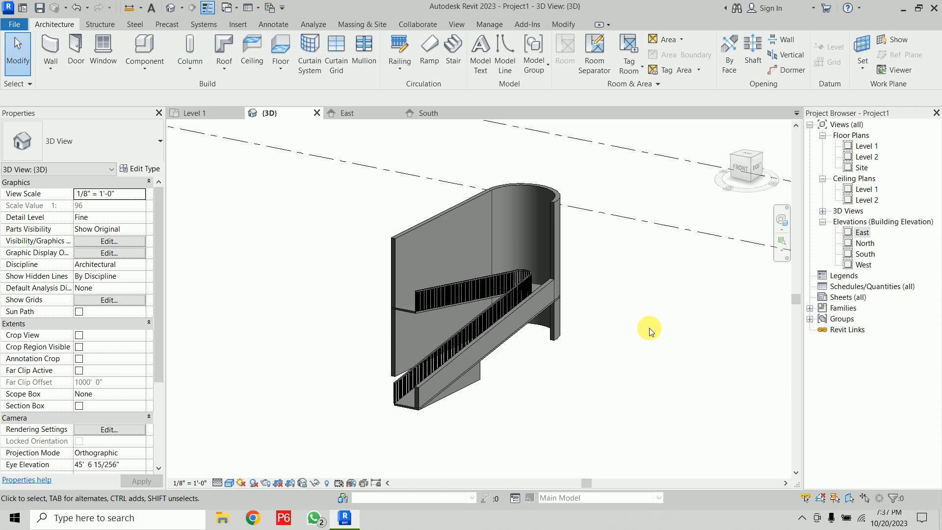
Select the whole ramp with its railings and surrounding walls in the 3D view and delete everything.
scroll(649, 327, down, 2)
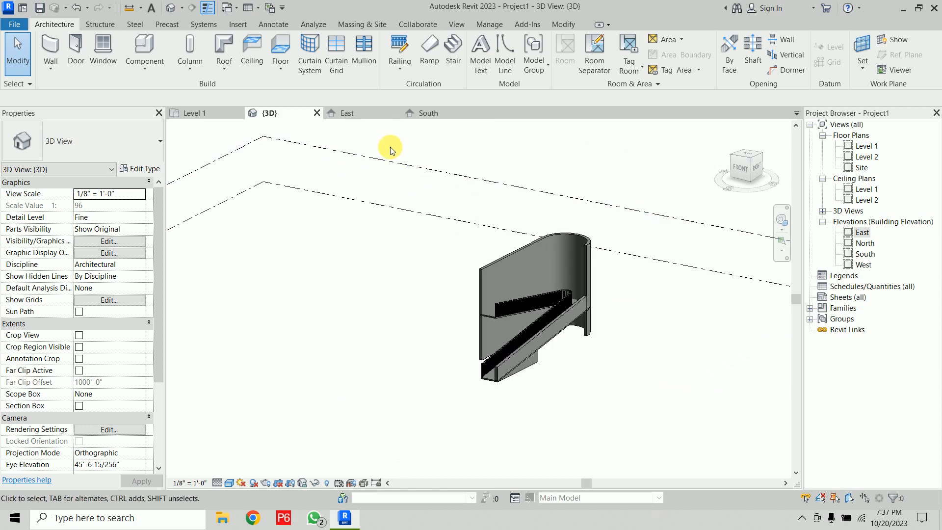
drag(392, 139, 624, 422)
key(Delete)
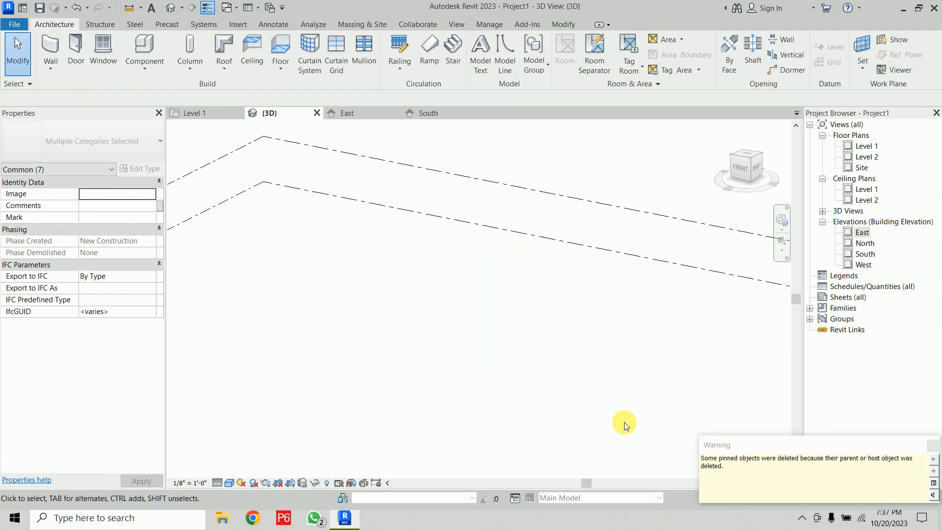